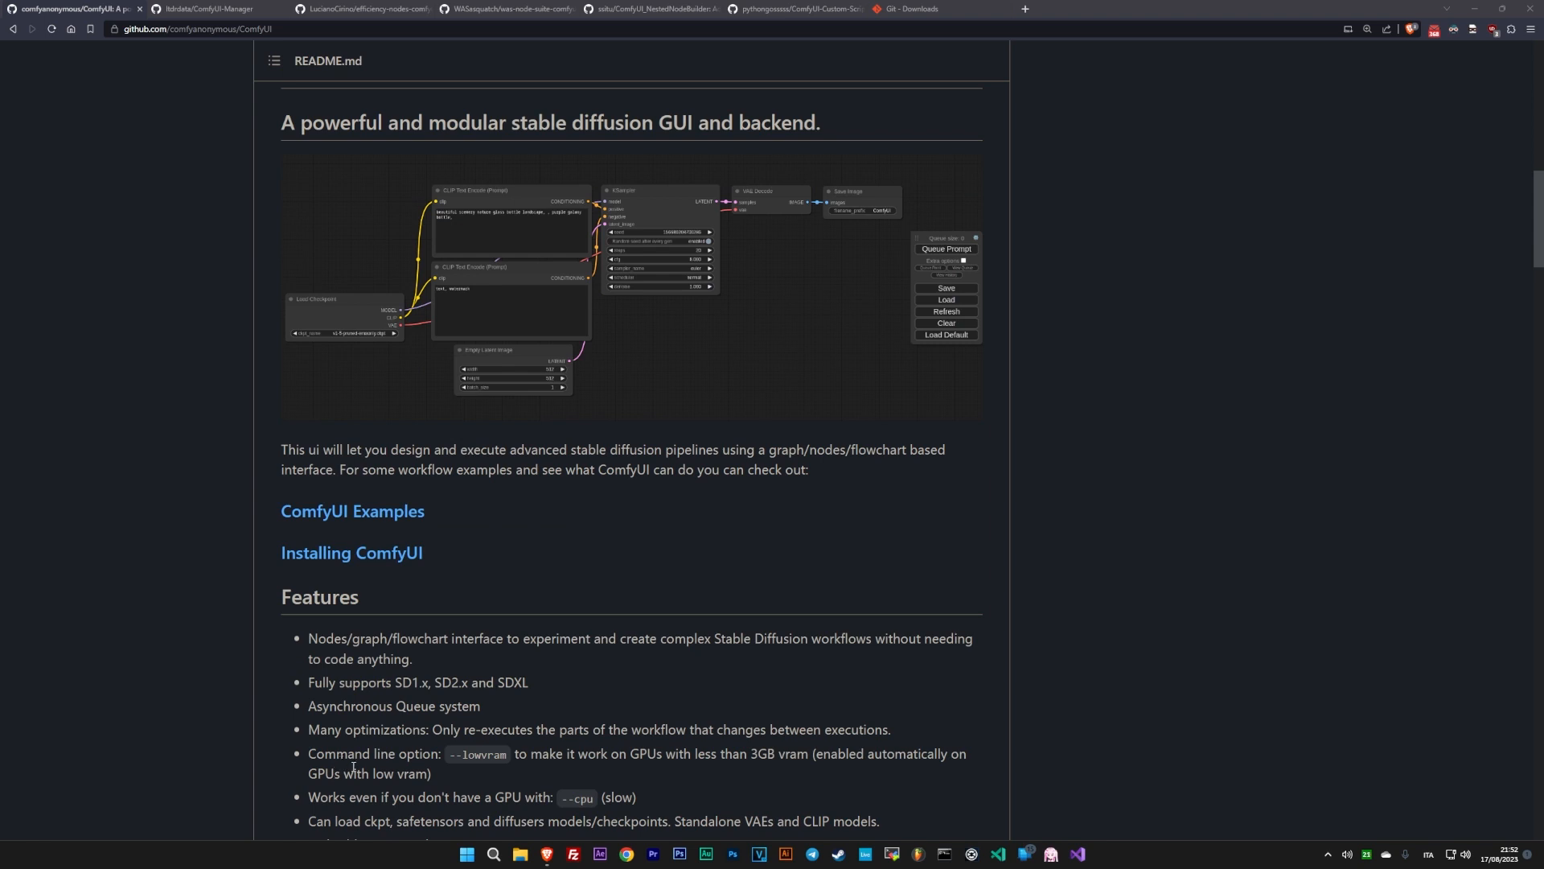
# - Read through the ComfyUI repository's README, covering its features, shortcuts, installation and notes, and look over its file list
pyautogui.scroll(-3, 414, 697)
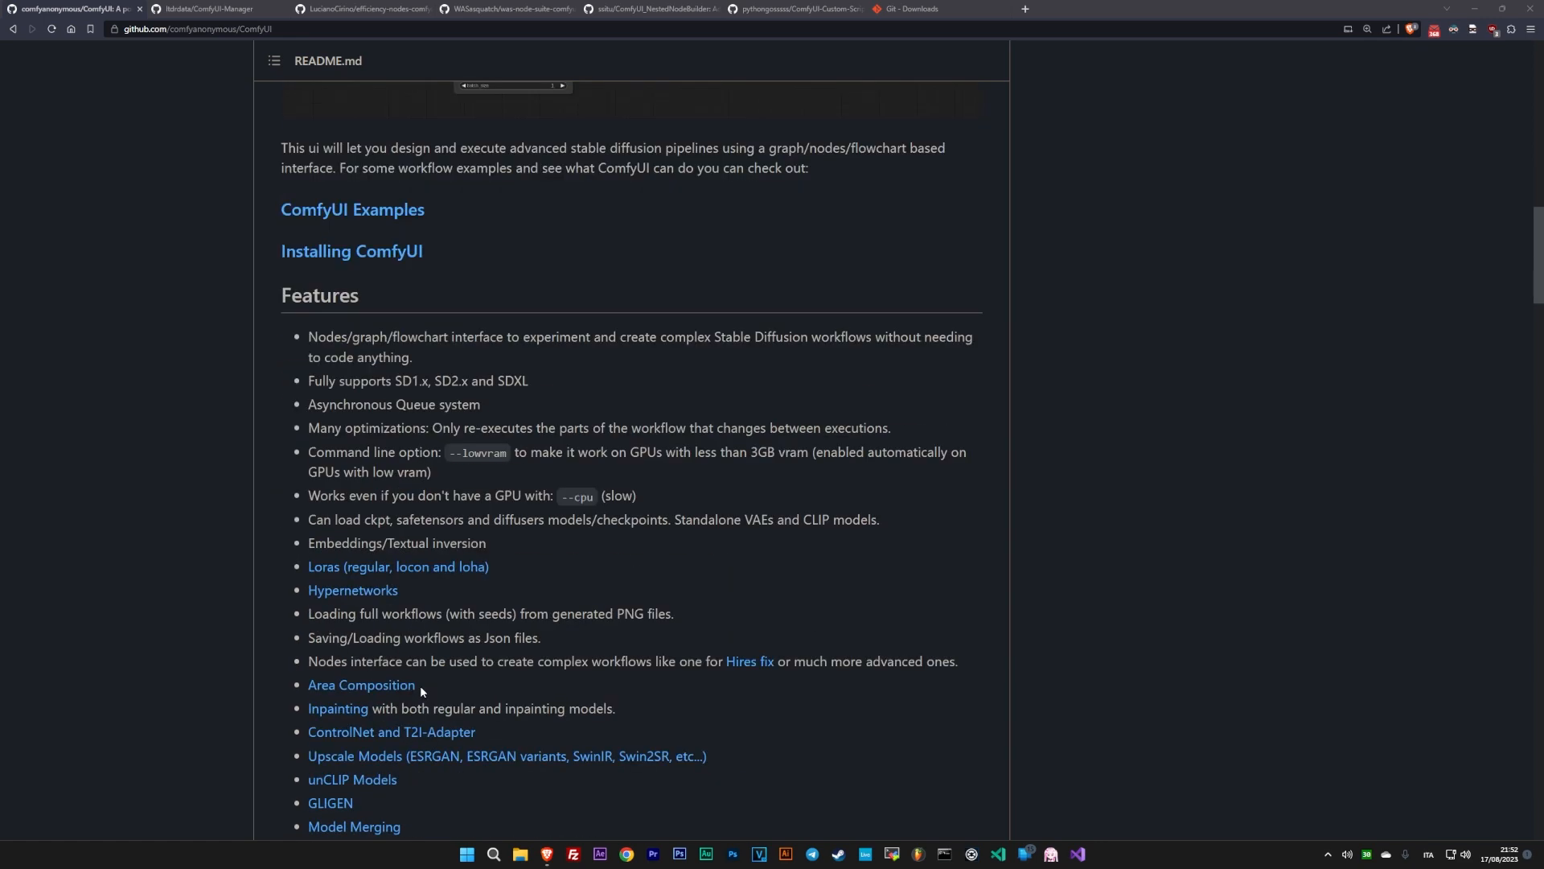
pyautogui.scroll(-1, 420, 685)
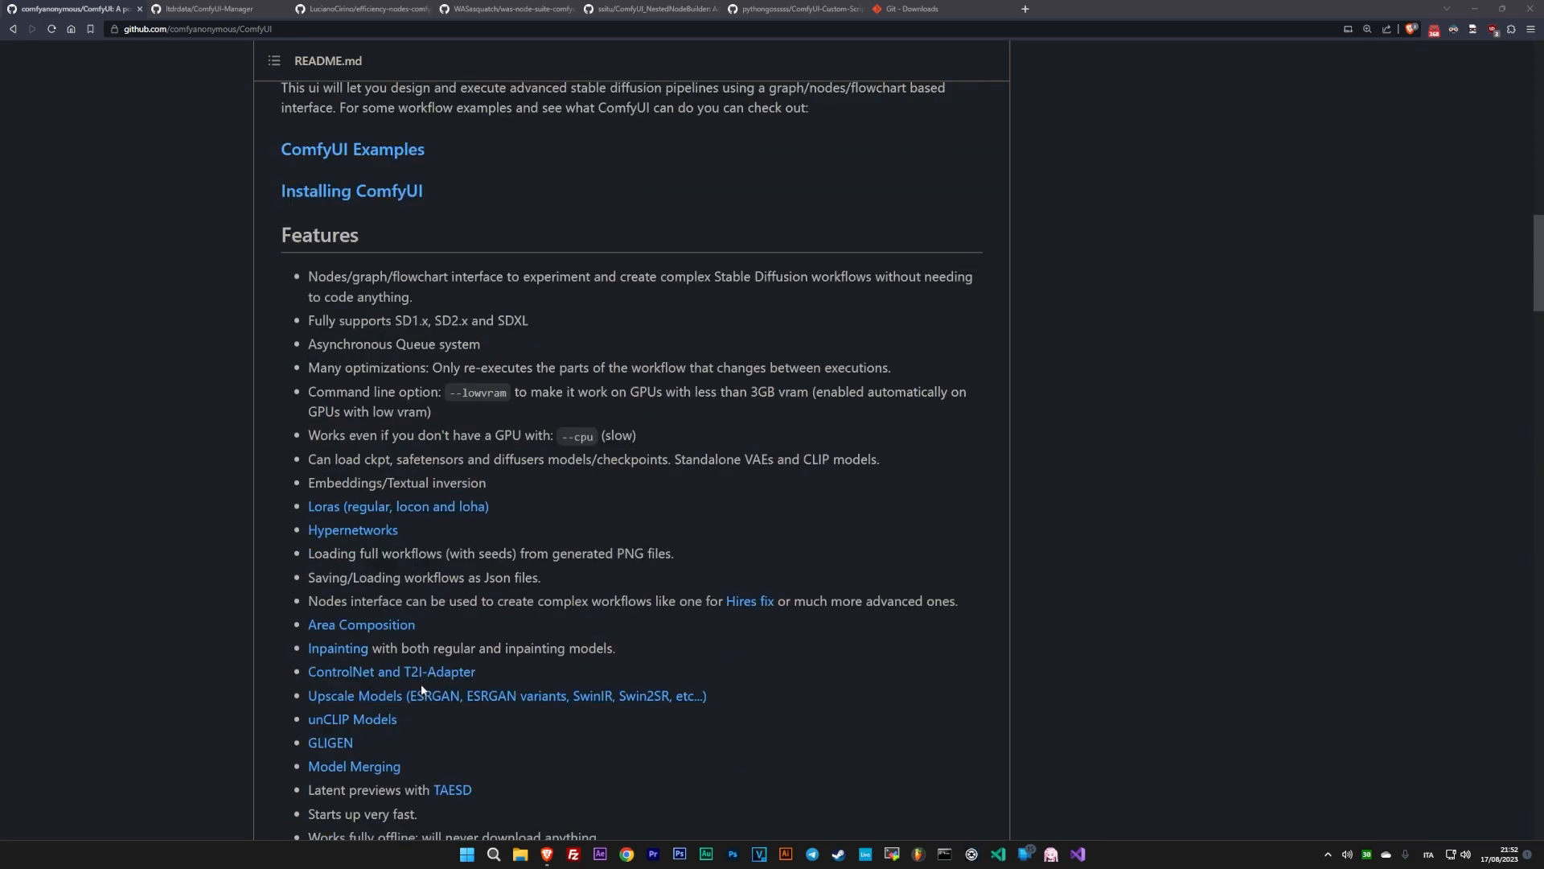
pyautogui.scroll(-7, 422, 690)
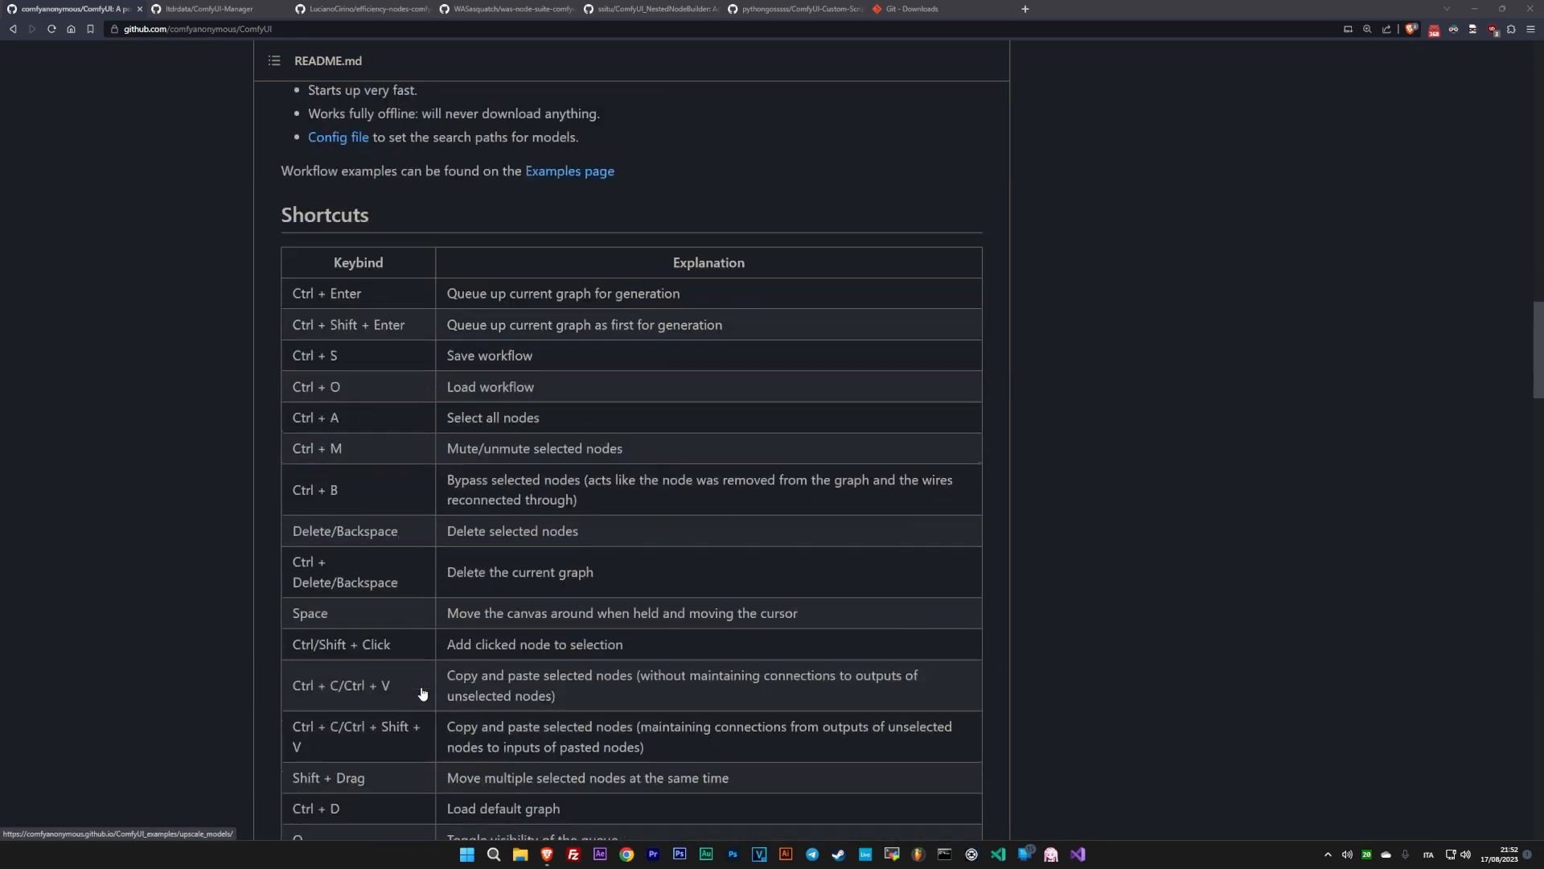
pyautogui.scroll(-5, 422, 691)
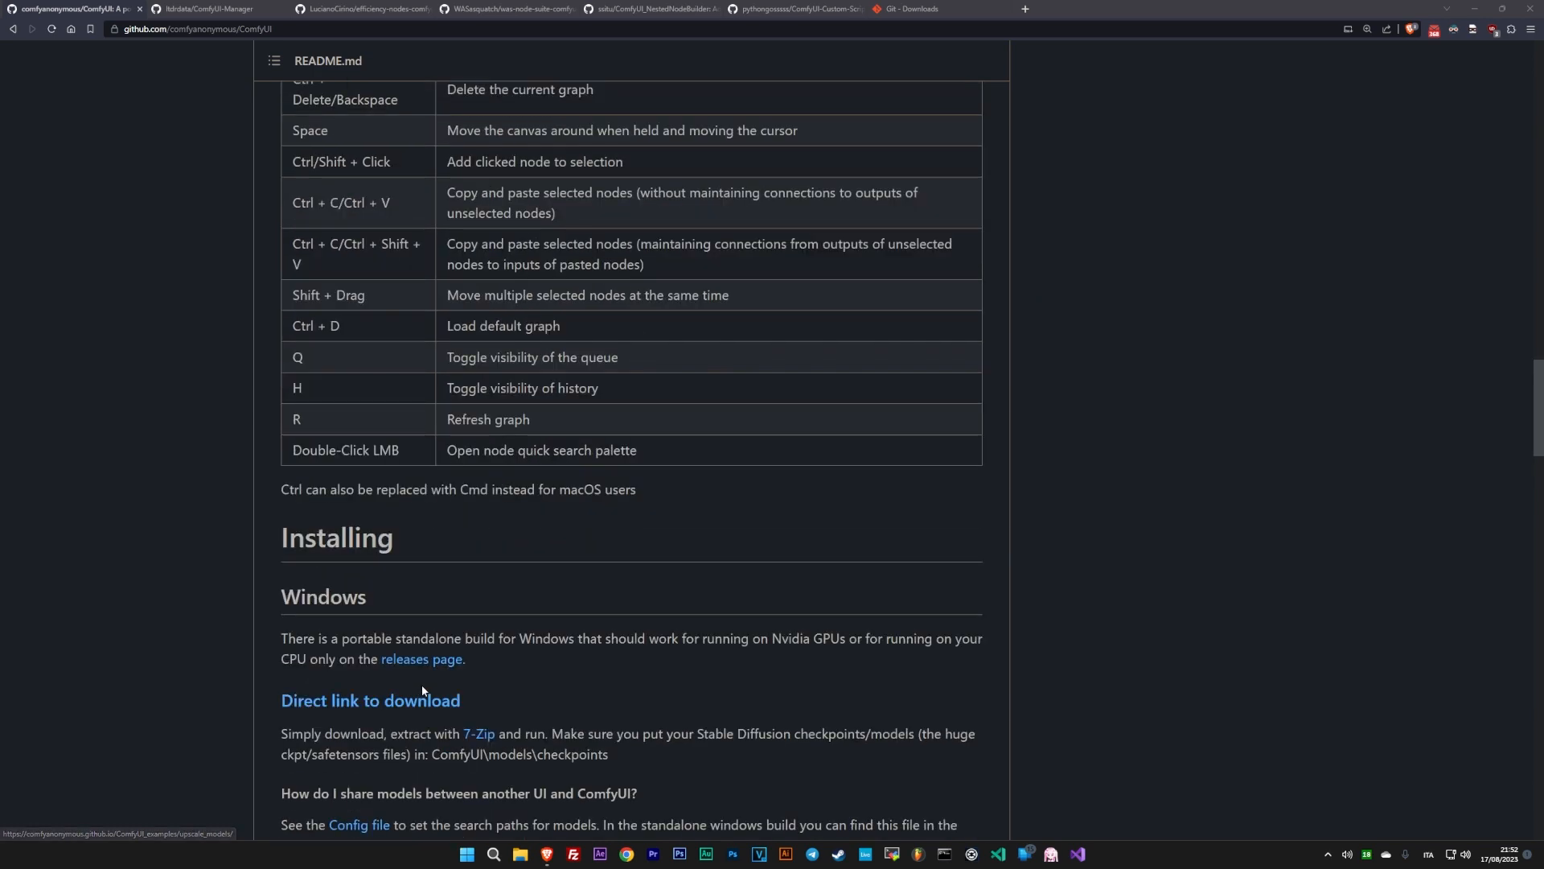
pyautogui.scroll(-4, 421, 690)
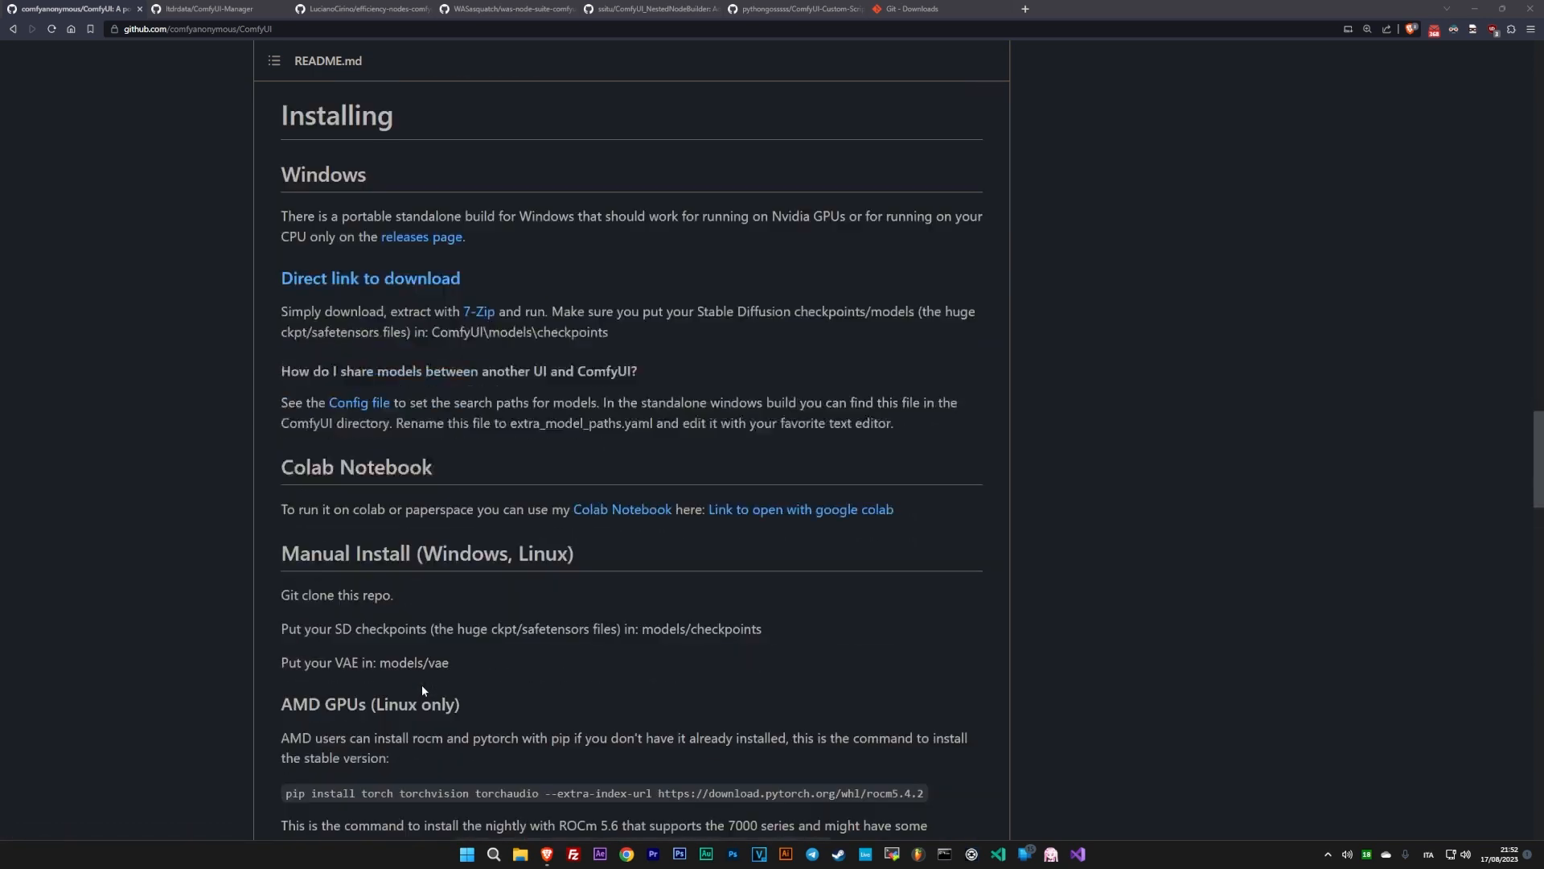
pyautogui.scroll(-7, 421, 688)
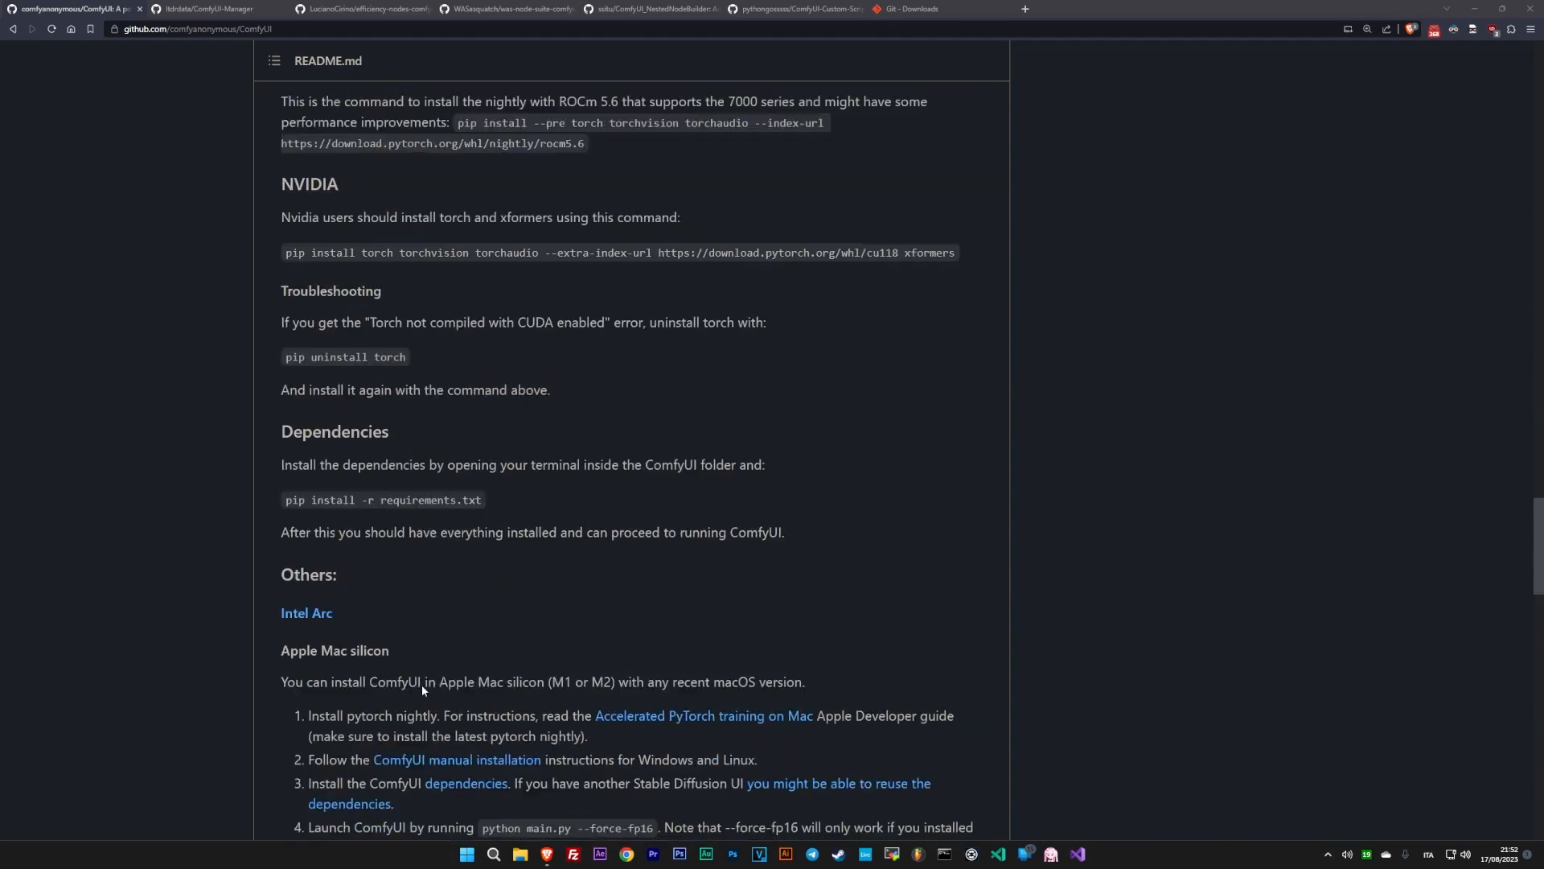
pyautogui.scroll(-7, 422, 689)
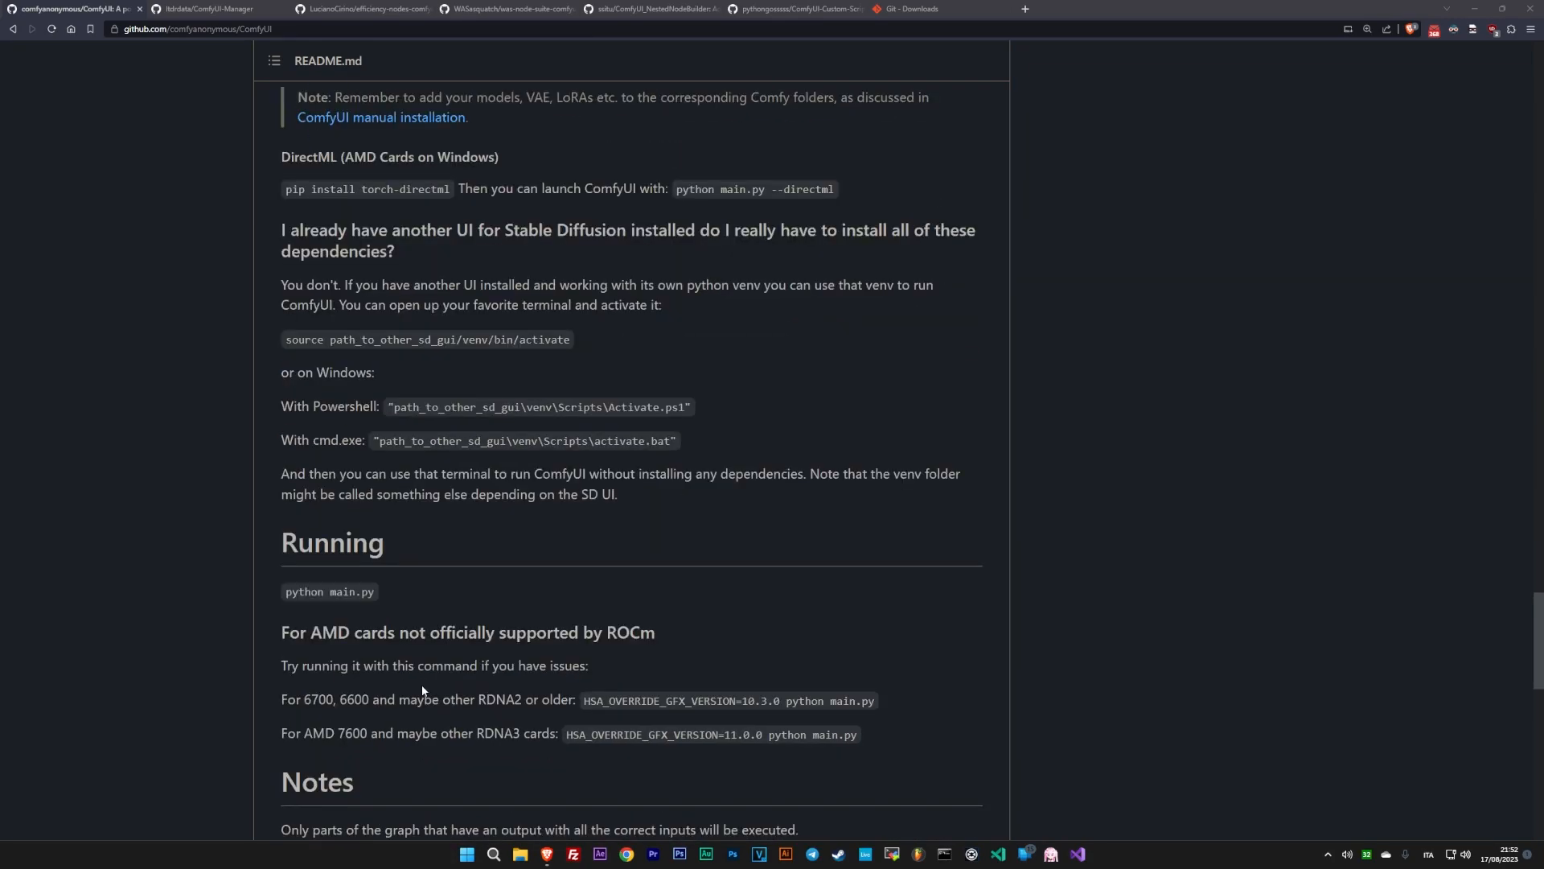
pyautogui.scroll(-6, 422, 691)
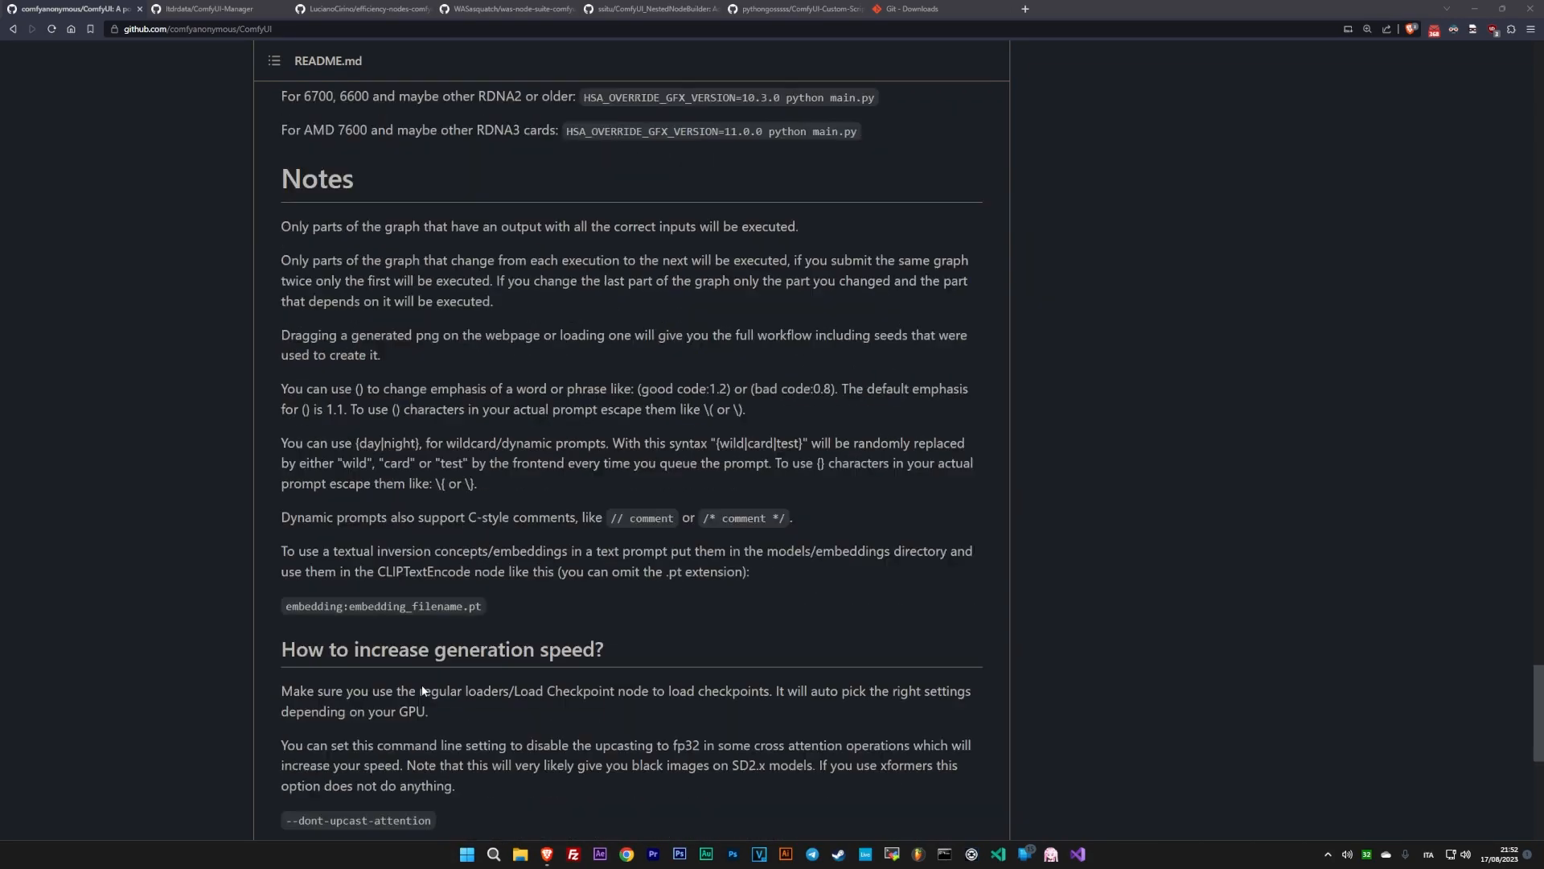
pyautogui.scroll(-5, 422, 690)
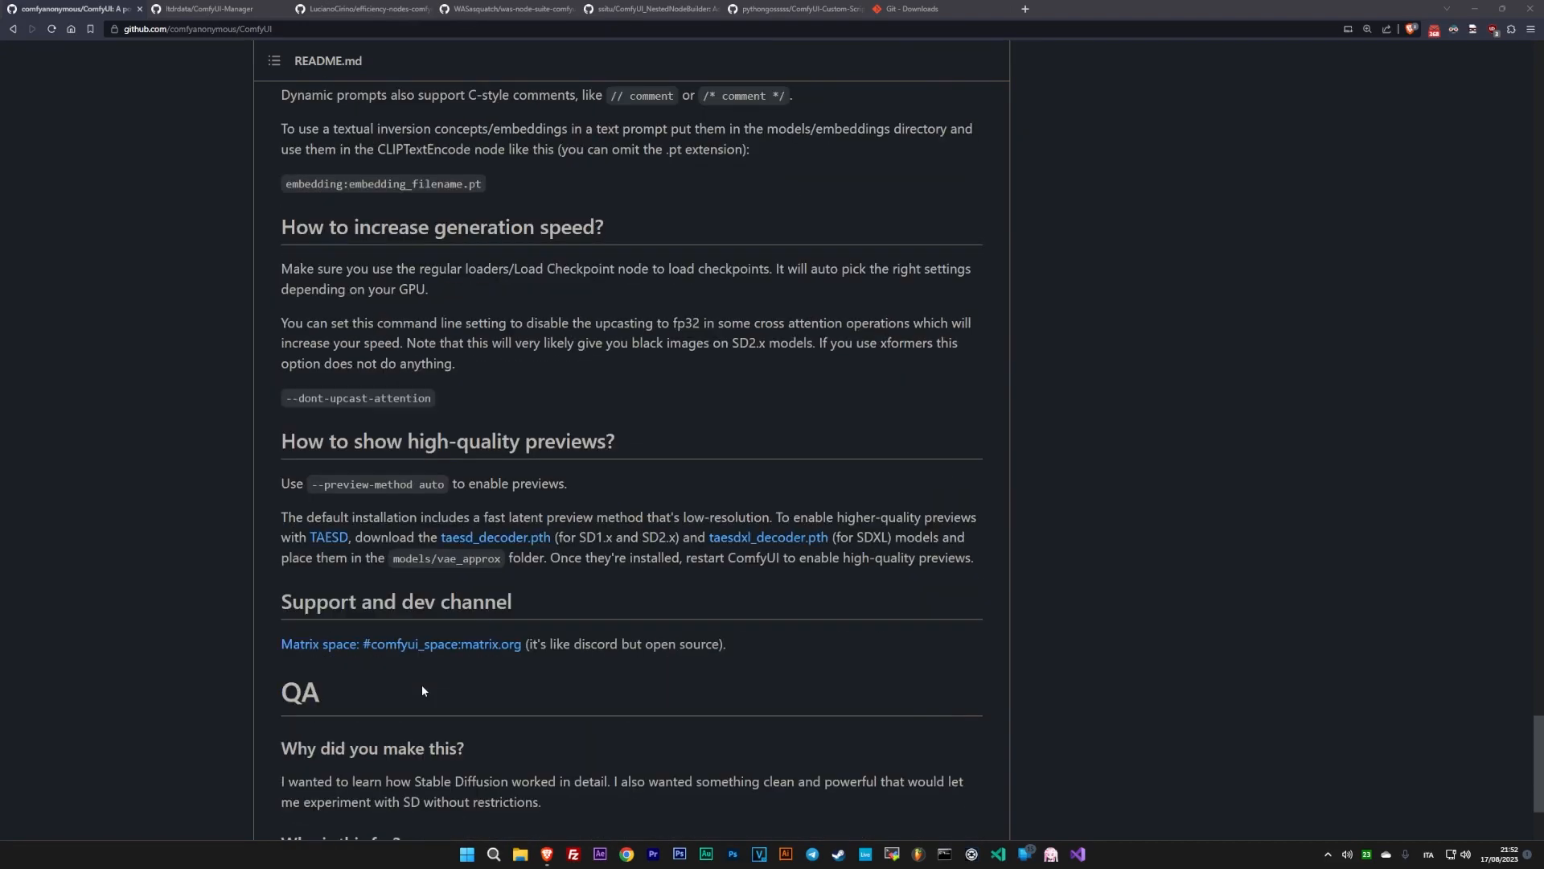
pyautogui.scroll(-3, 422, 690)
pyautogui.scroll(20, 422, 691)
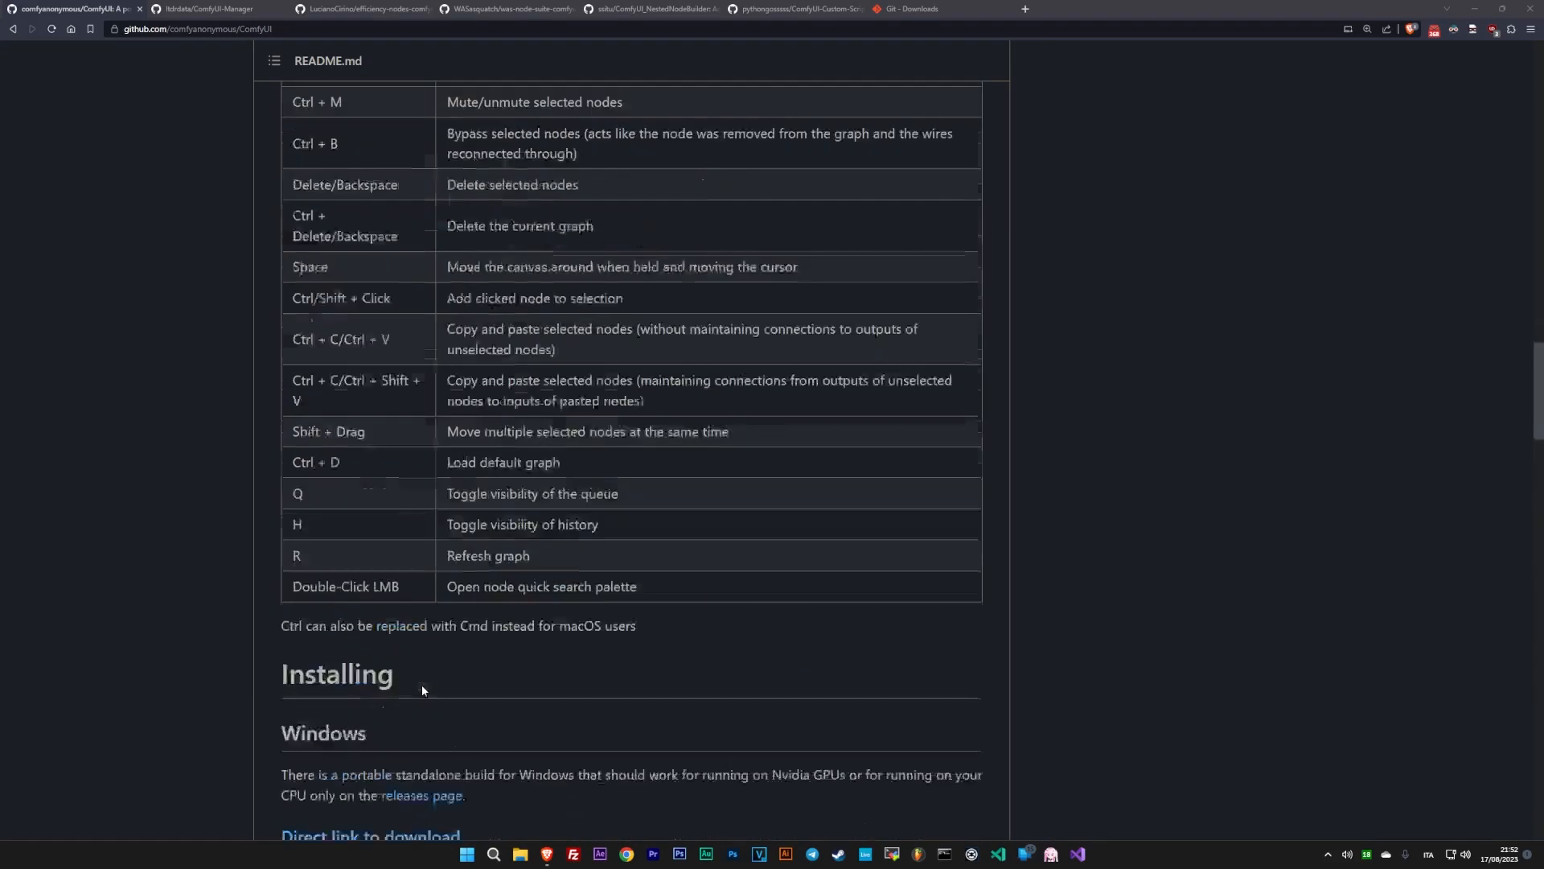
pyautogui.scroll(20, 421, 690)
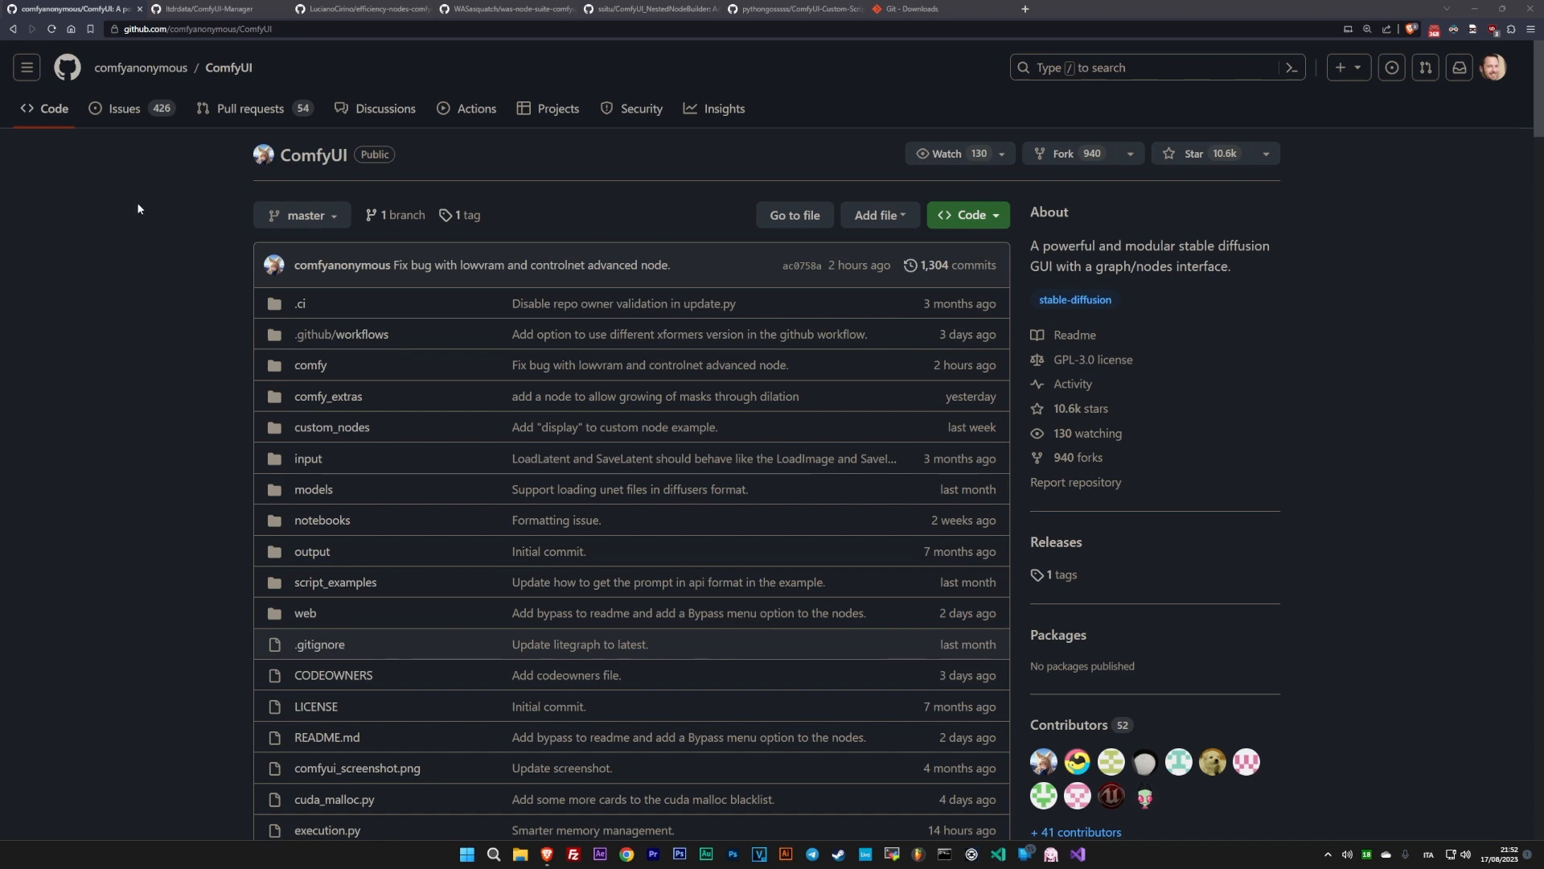
pyautogui.scroll(-1, 291, 193)
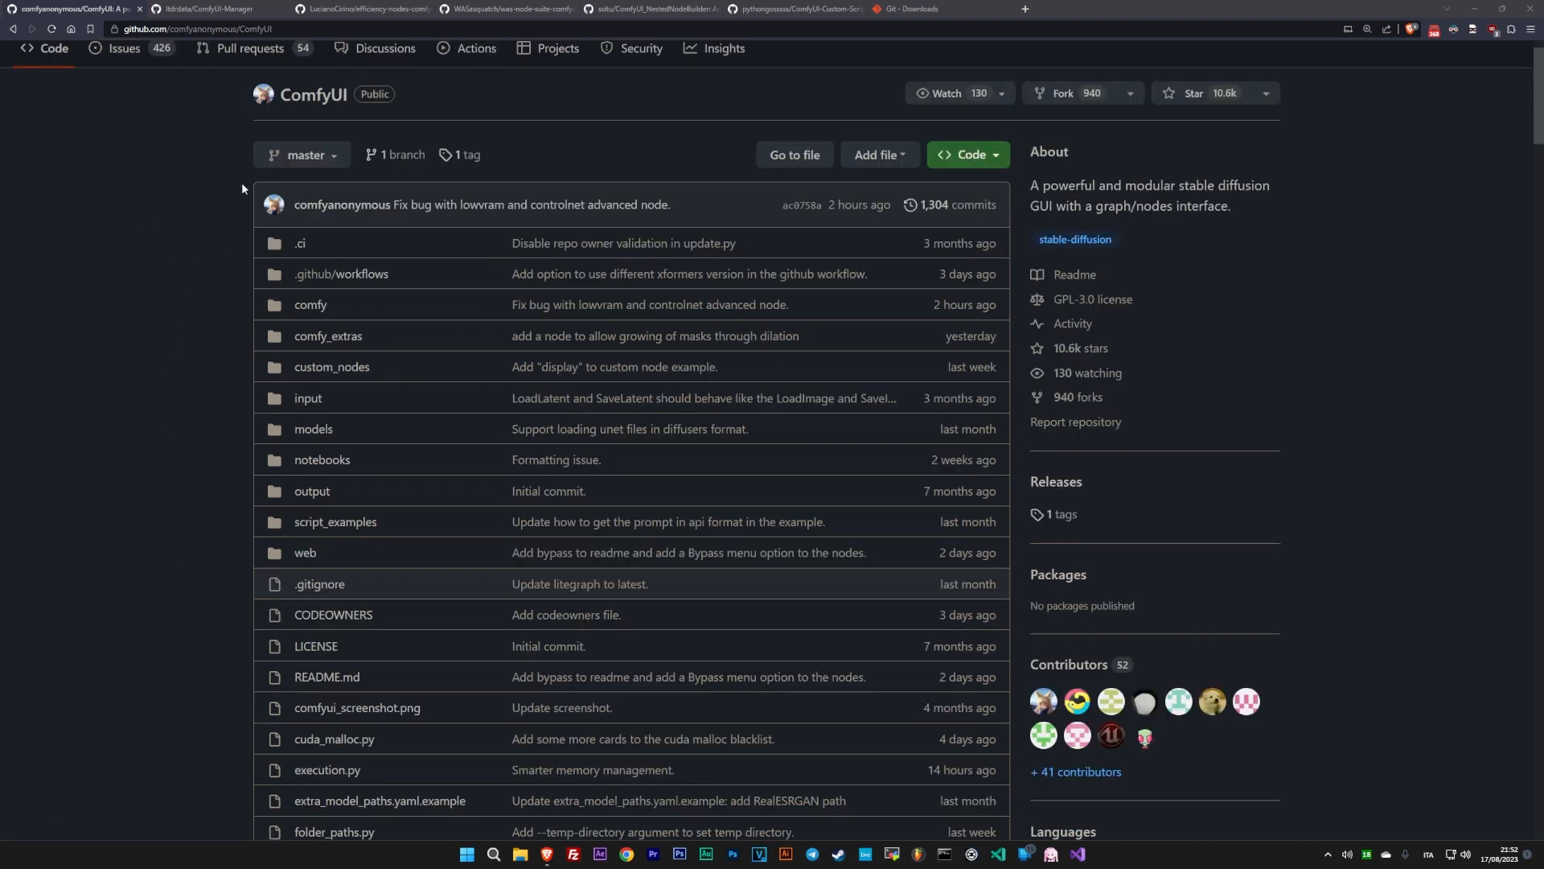
pyautogui.scroll(1, 225, 169)
# - Look over the ComfyUI-Manager, efficiency-nodes-comfyui, WAS Node Suite and ComfyUI_NestedNodeBuilder repository pages
pyautogui.hotkey('ctrl', 'Tab')
pyautogui.scroll(-5, 193, 322)
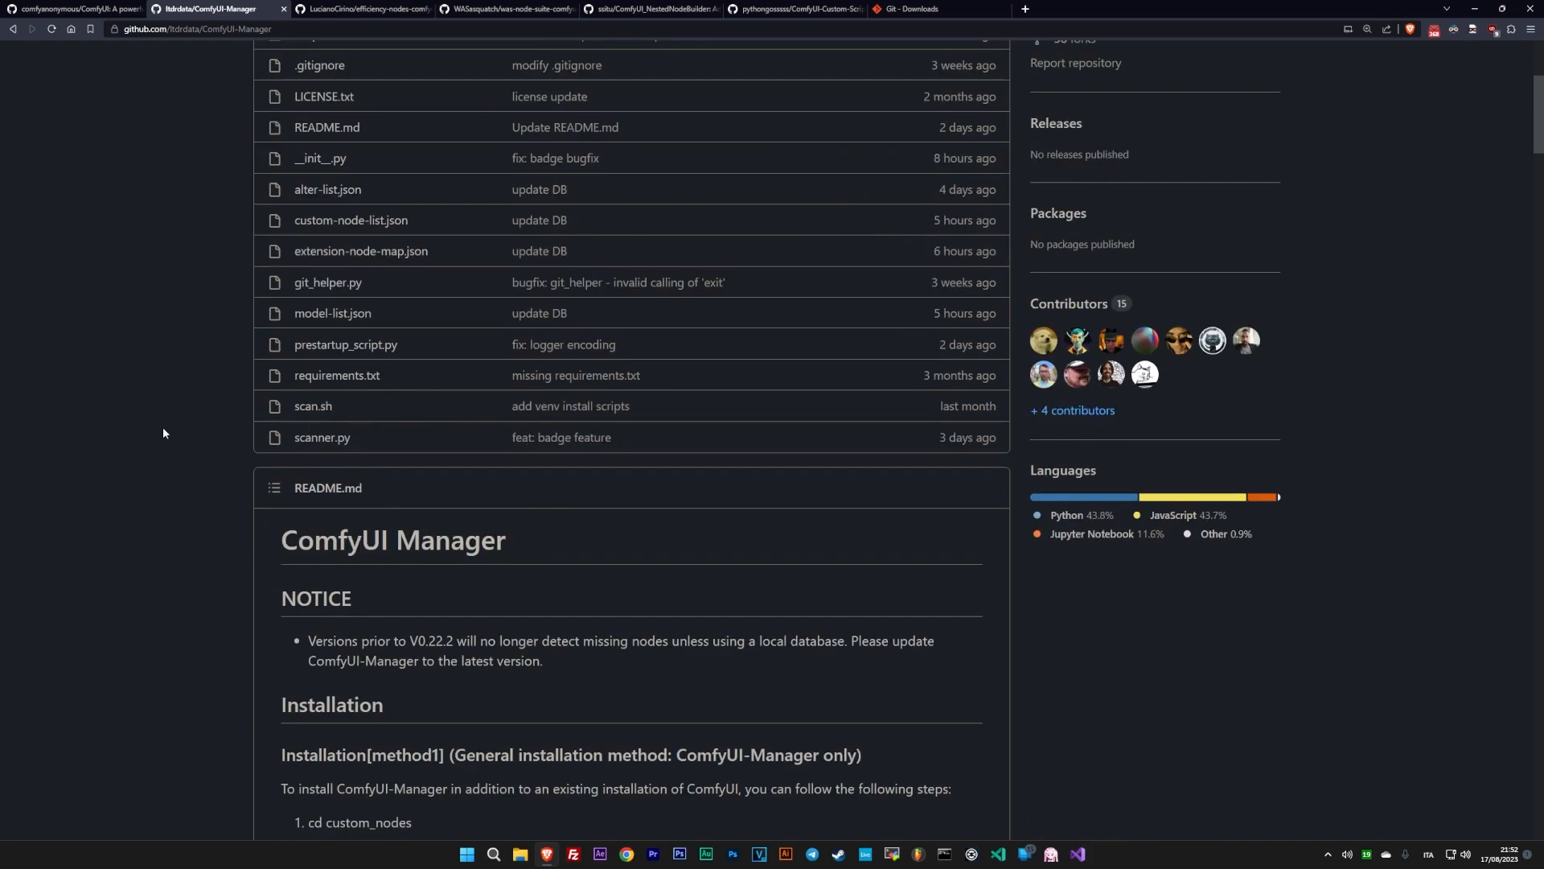
pyautogui.scroll(-5, 160, 430)
pyautogui.click(358, 9)
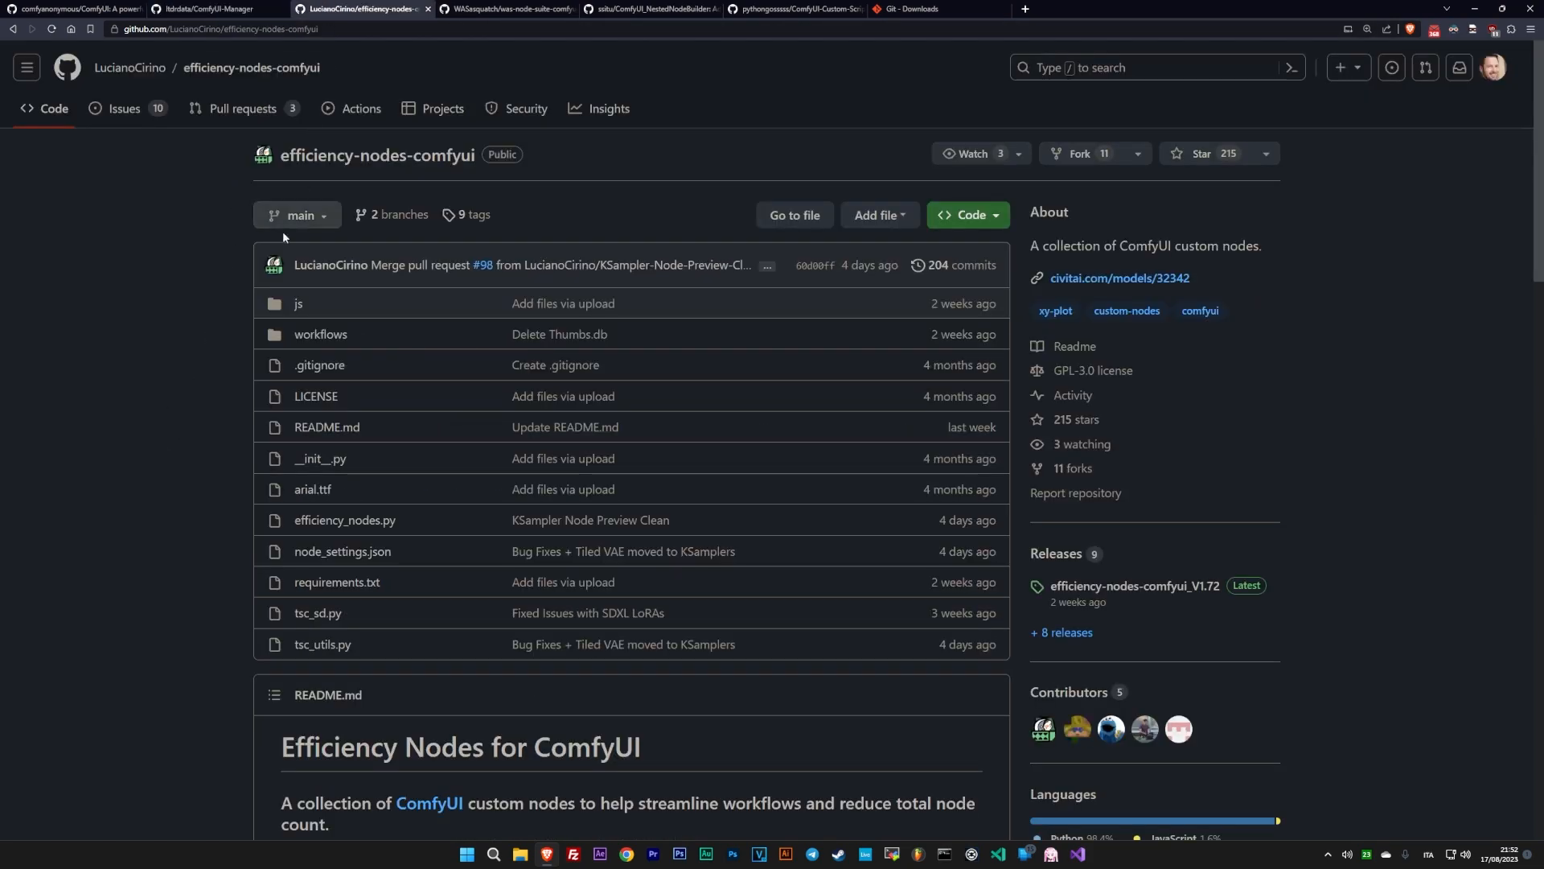
pyautogui.scroll(-5, 283, 230)
pyautogui.scroll(-2, 362, 217)
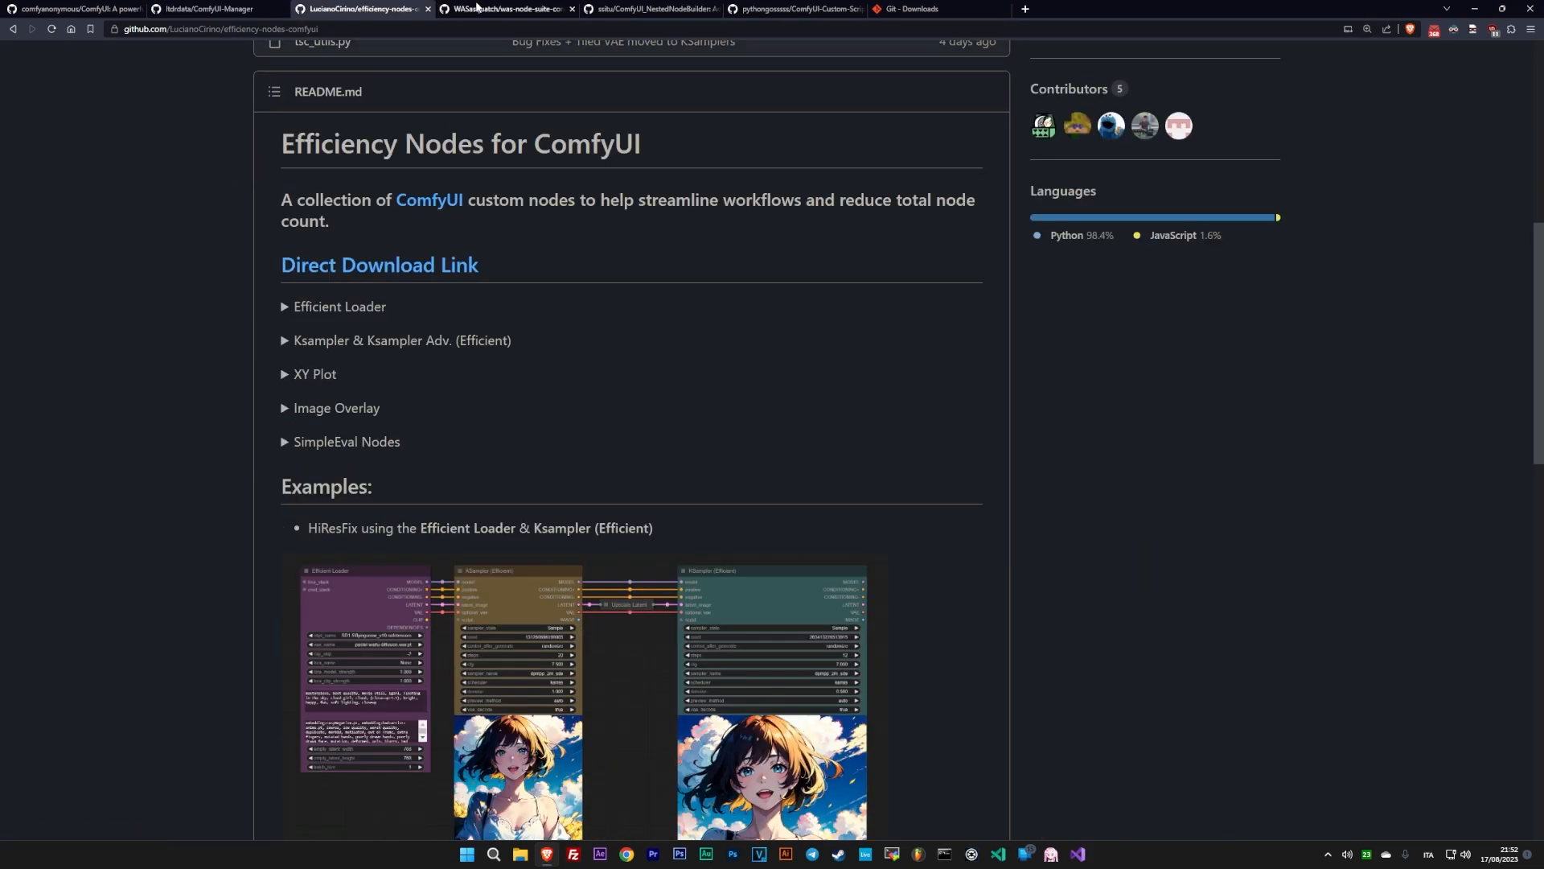
pyautogui.click(477, 8)
pyautogui.scroll(-4, 447, 128)
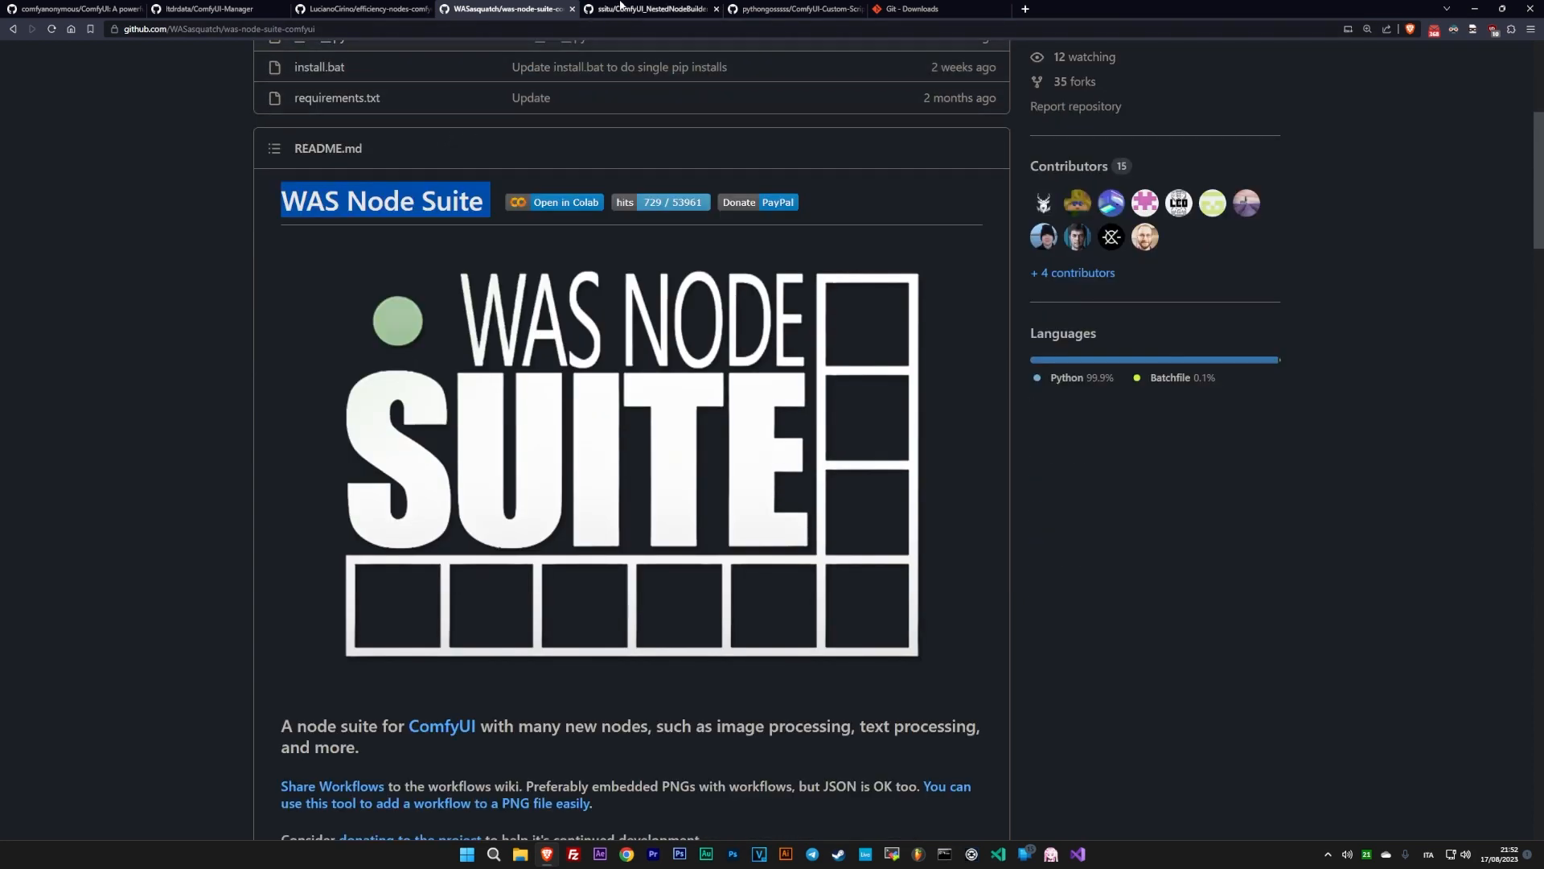
pyautogui.click(619, 9)
pyautogui.scroll(-6, 507, 341)
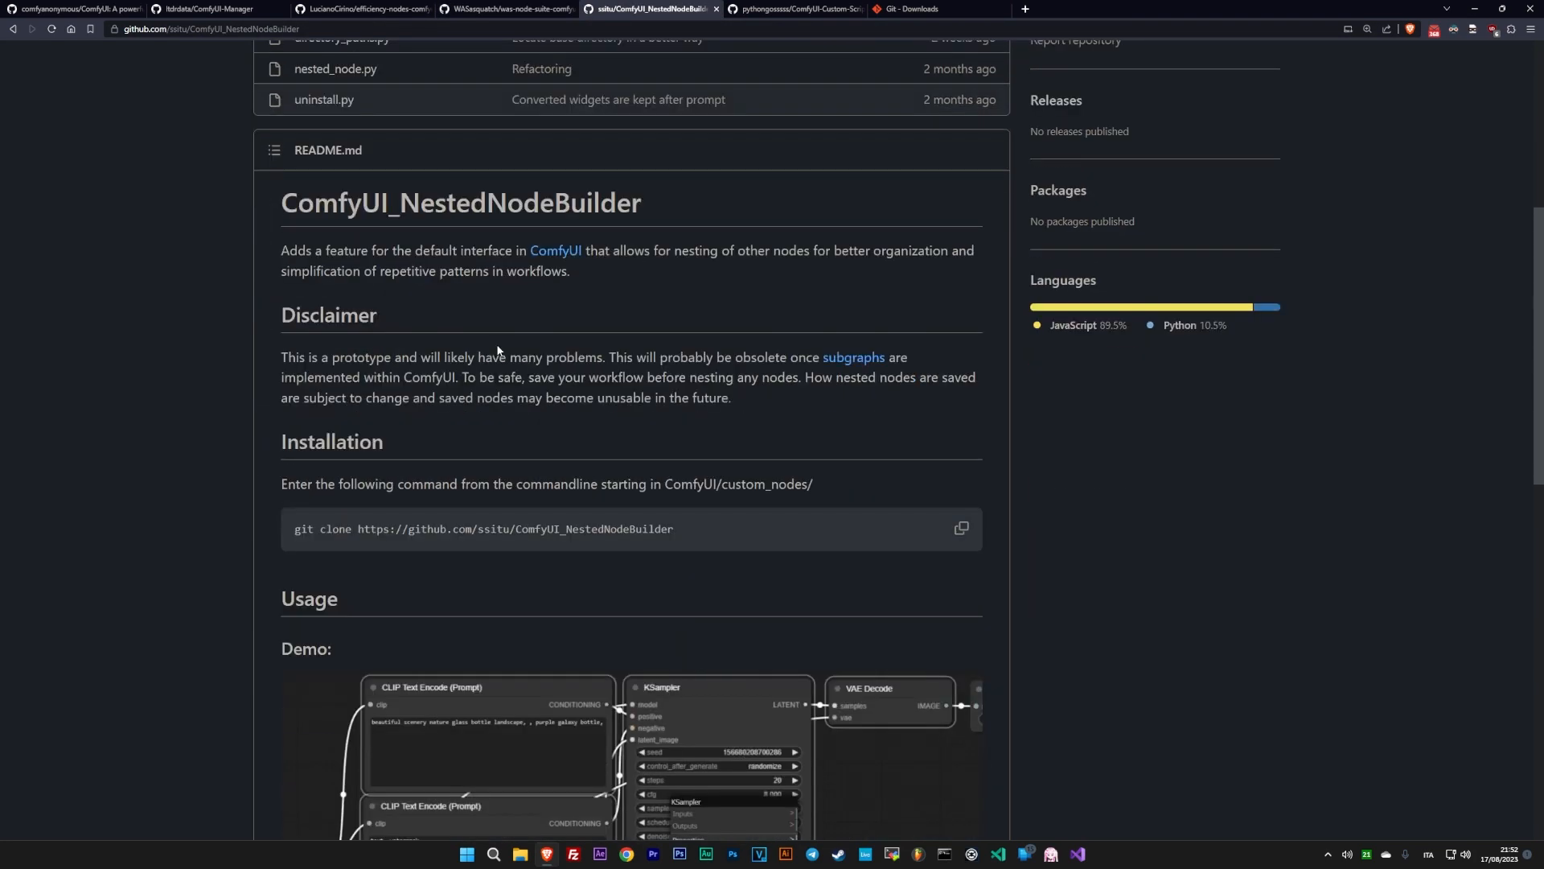
pyautogui.scroll(-4, 497, 352)
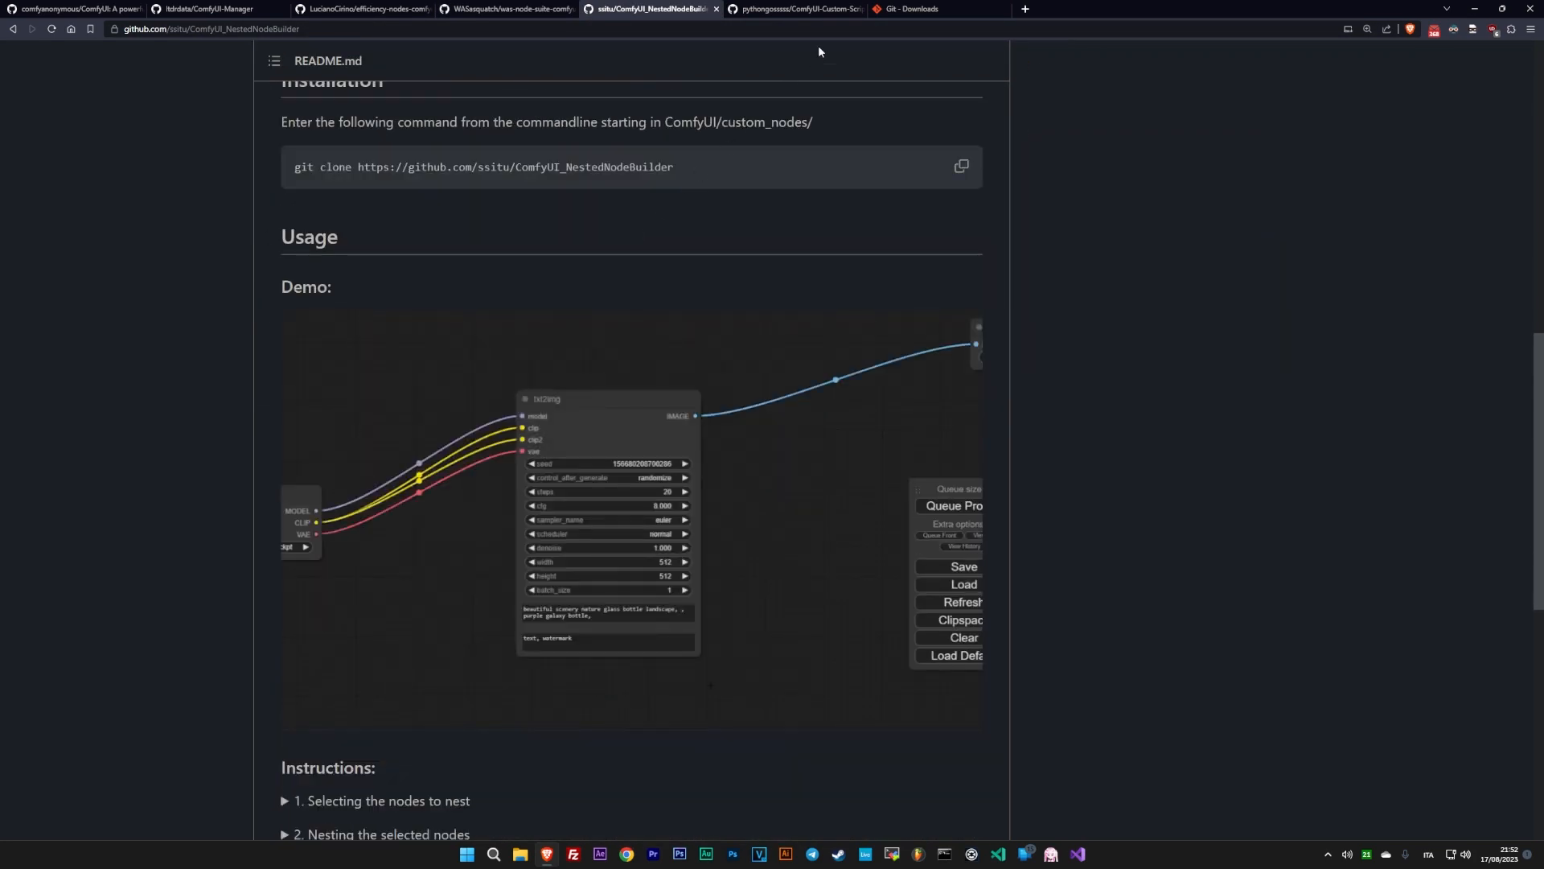
# - Read the ComfyUI-Custom-Scripts README from installation through its feature descriptions, and view the Git downloads page
pyautogui.click(816, 8)
pyautogui.scroll(-9, 610, 340)
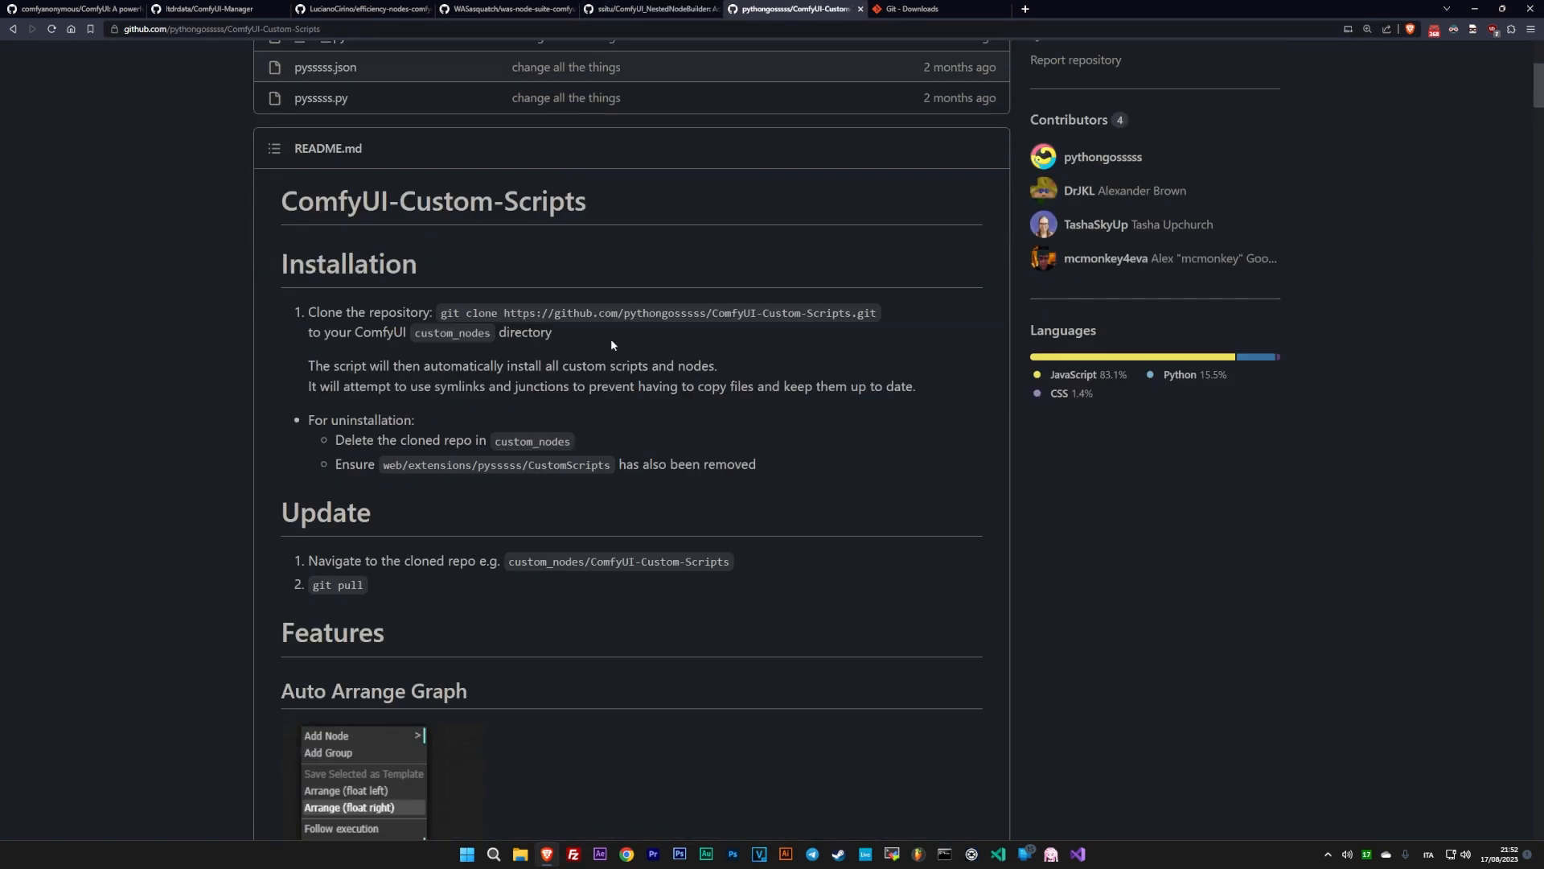
pyautogui.scroll(-6, 555, 418)
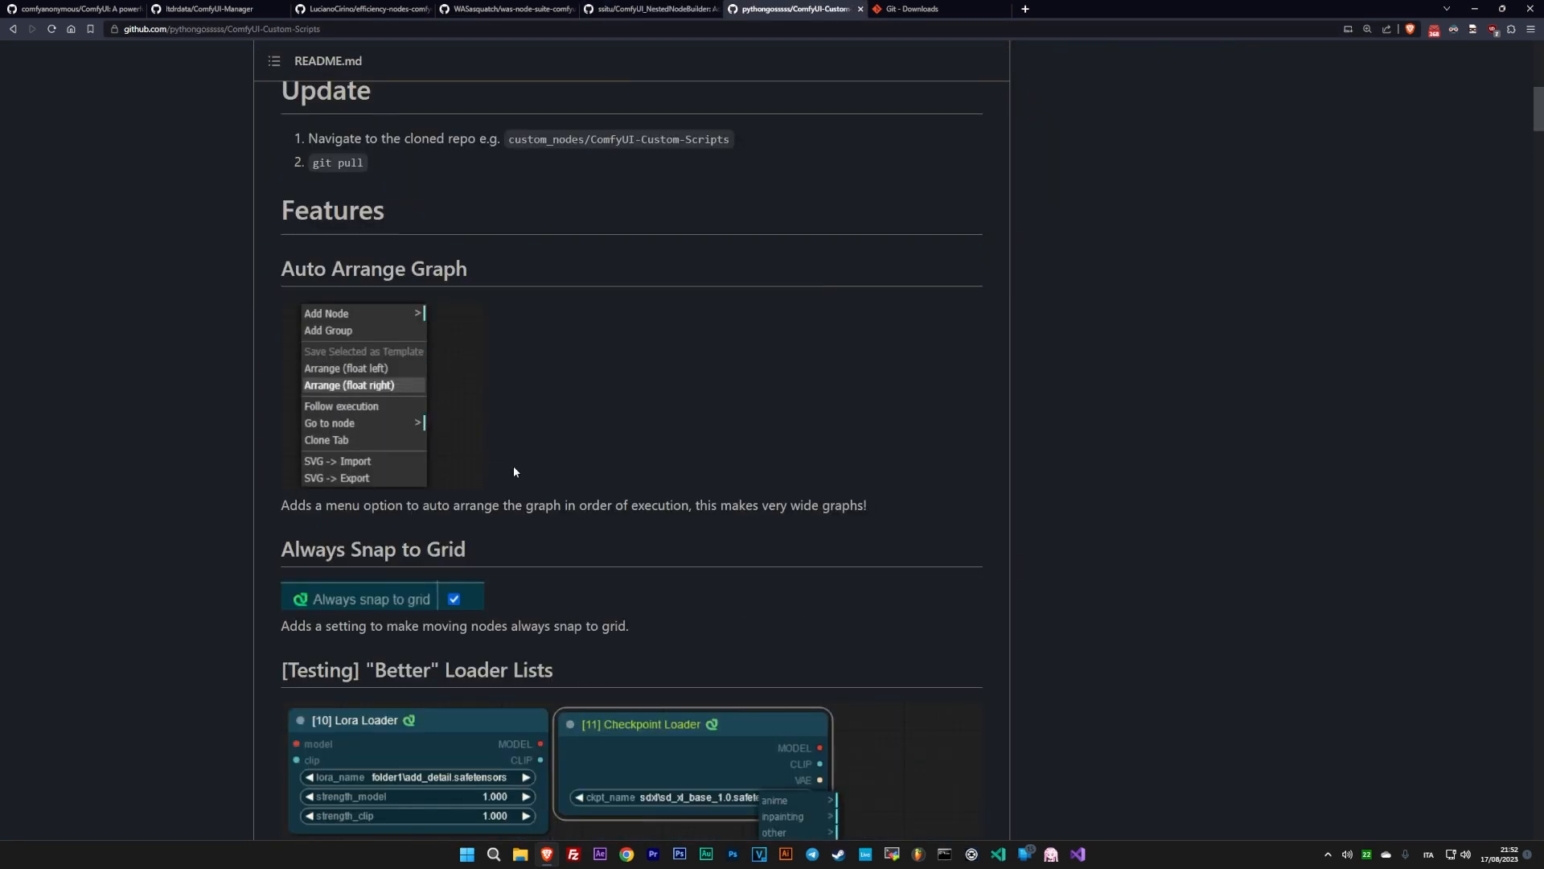
pyautogui.scroll(-5, 469, 563)
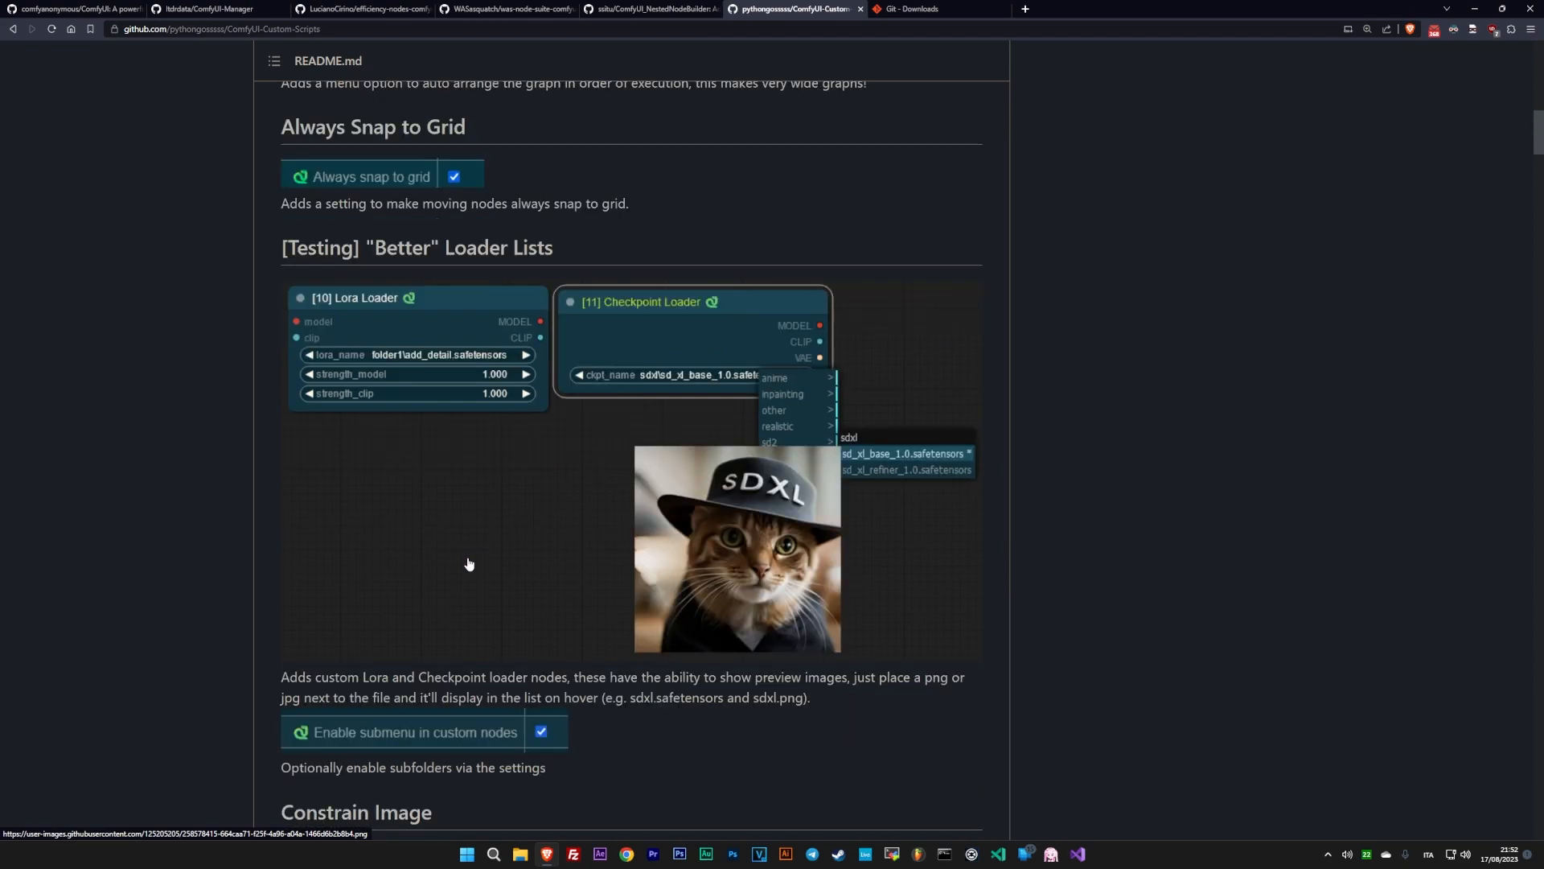
pyautogui.scroll(-11, 455, 555)
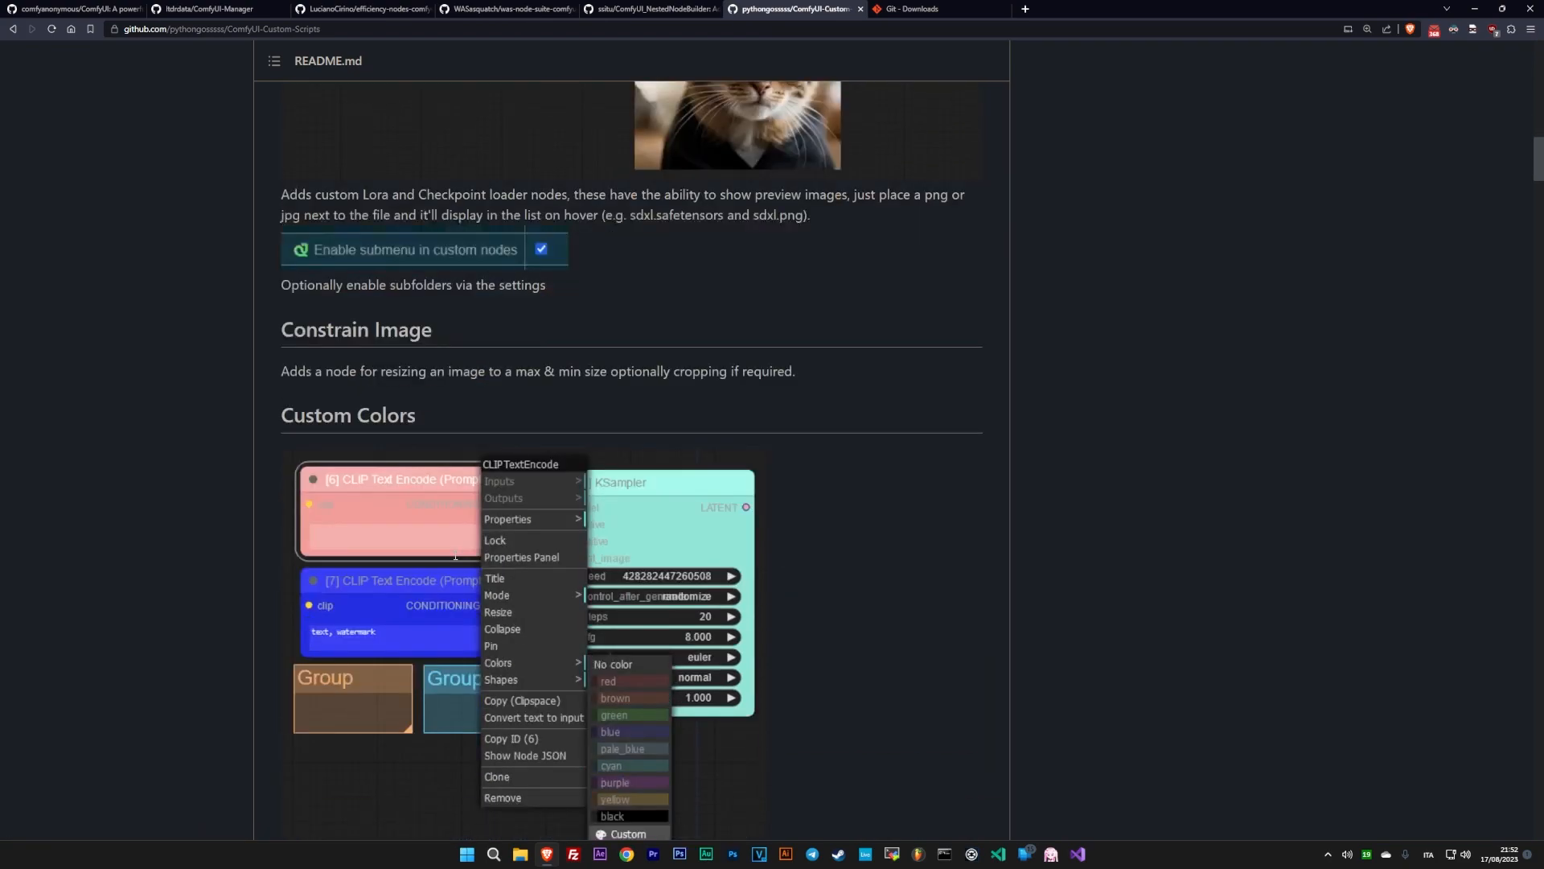
pyautogui.scroll(-10, 456, 555)
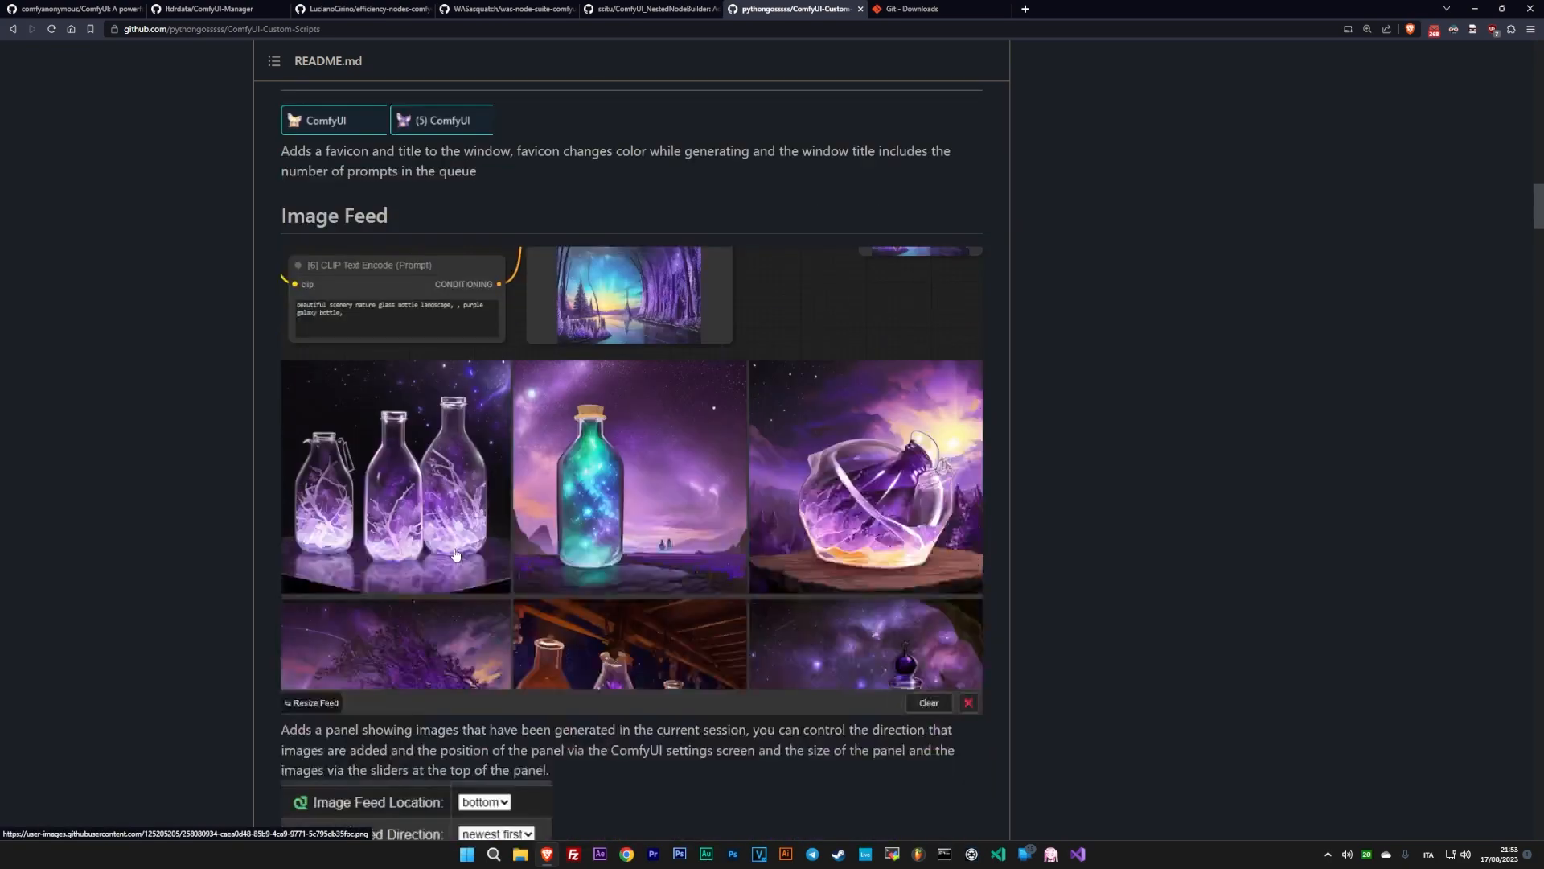
pyautogui.scroll(-13, 456, 543)
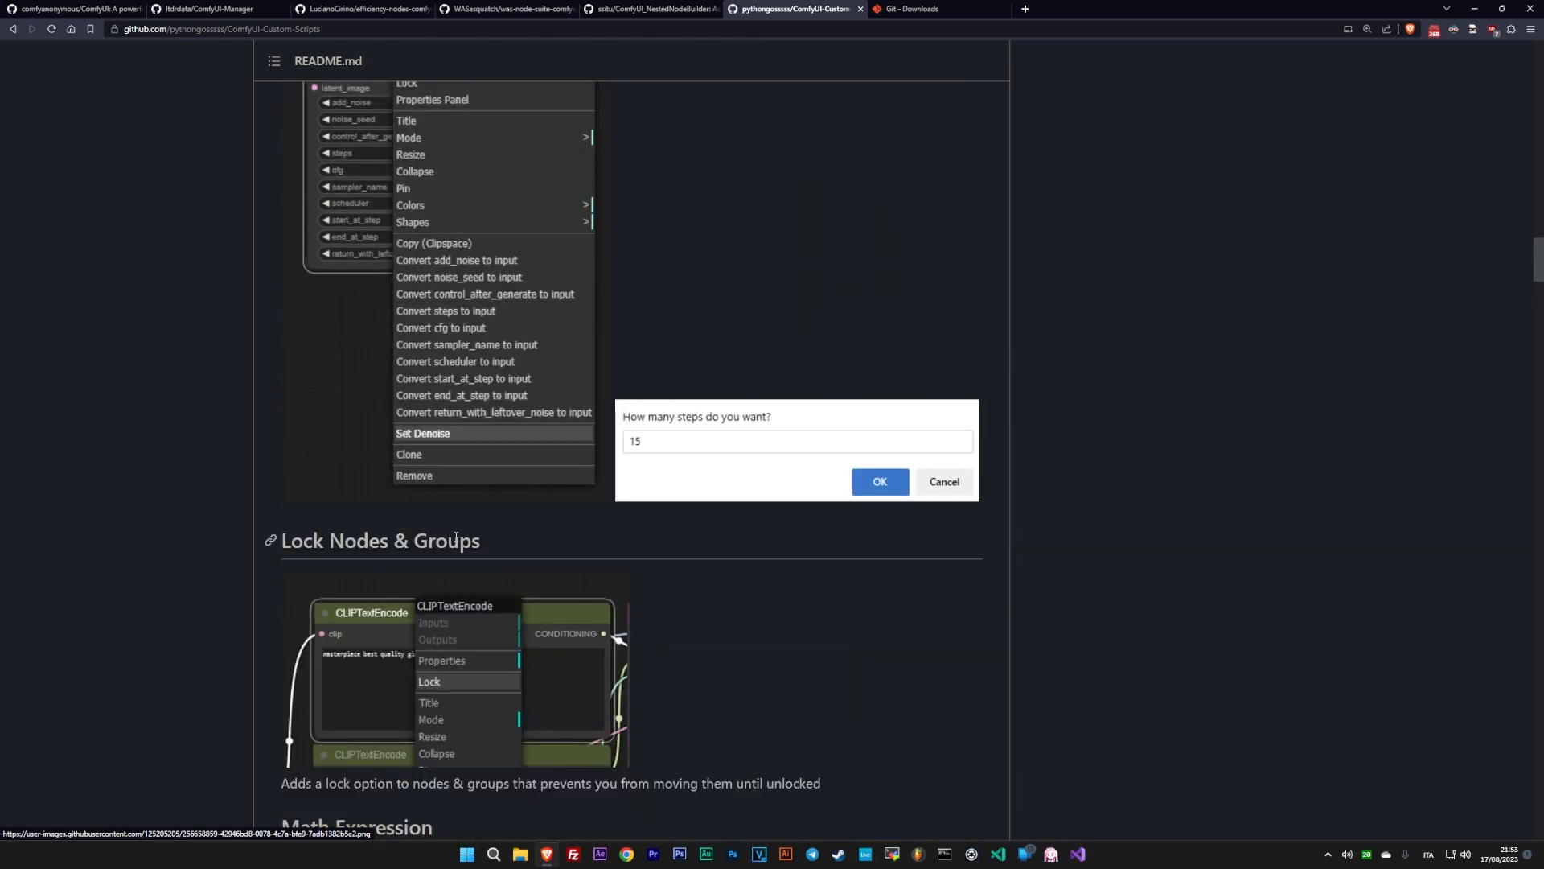
pyautogui.scroll(-9, 454, 536)
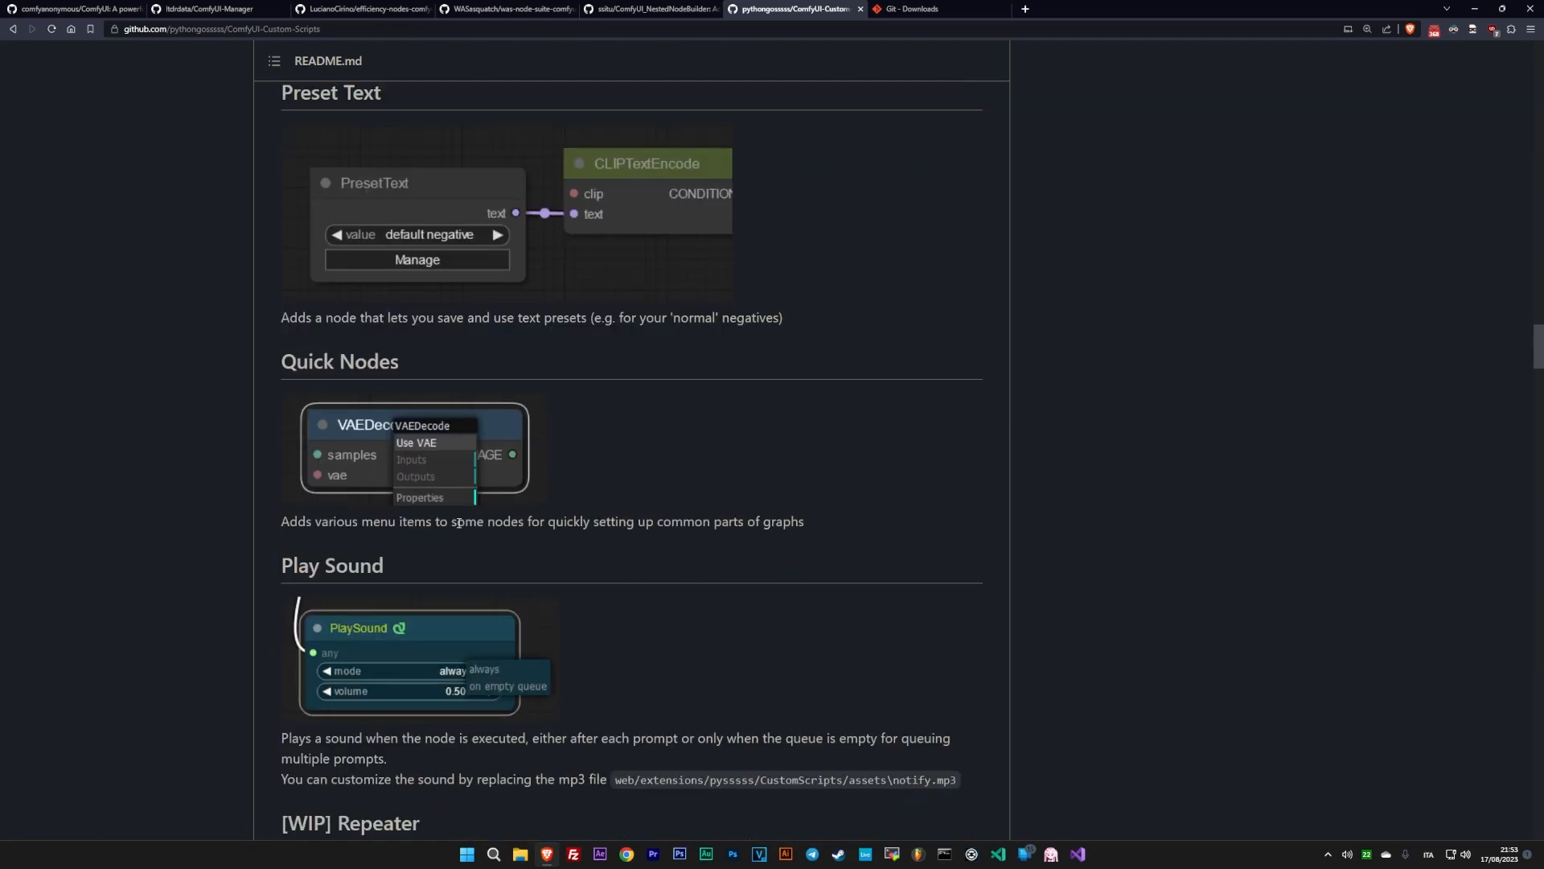
pyautogui.scroll(-6, 454, 525)
pyautogui.scroll(-5, 461, 523)
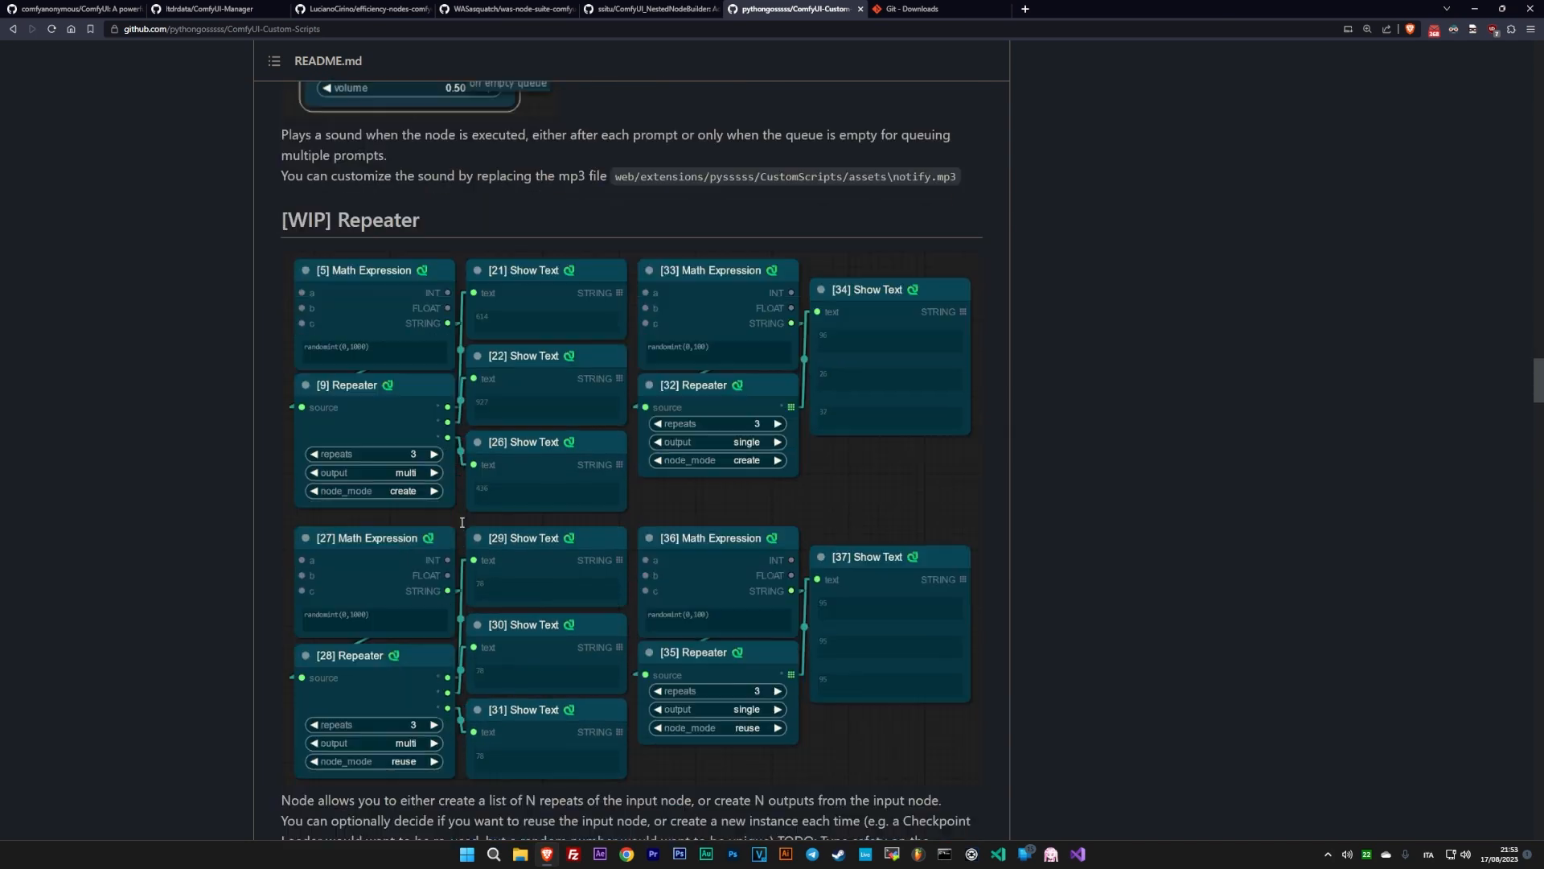
pyautogui.scroll(-8, 462, 527)
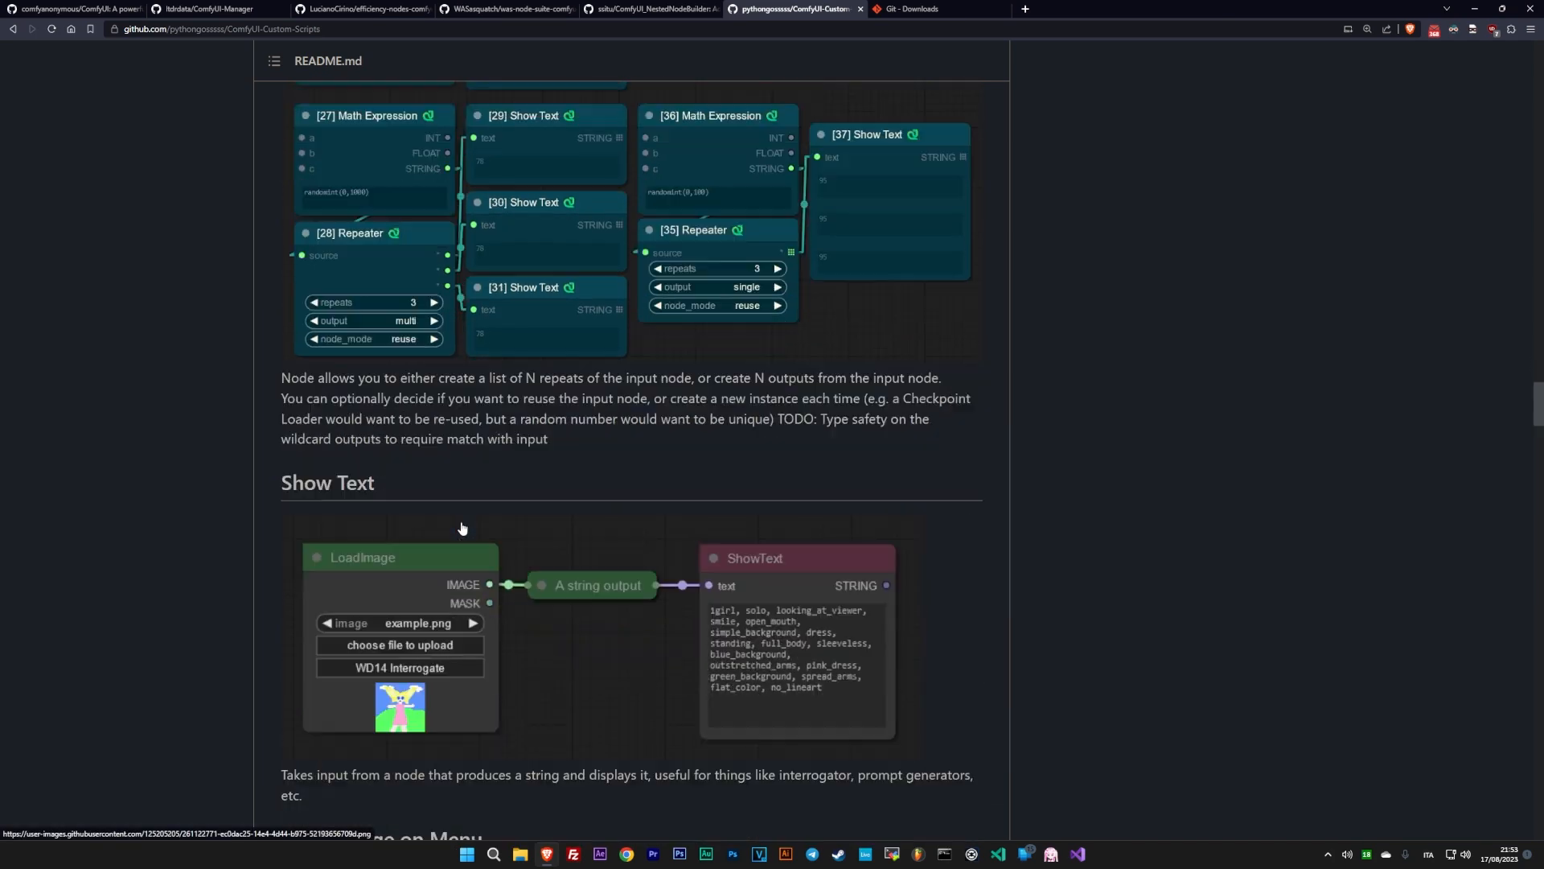
pyautogui.scroll(-8, 461, 527)
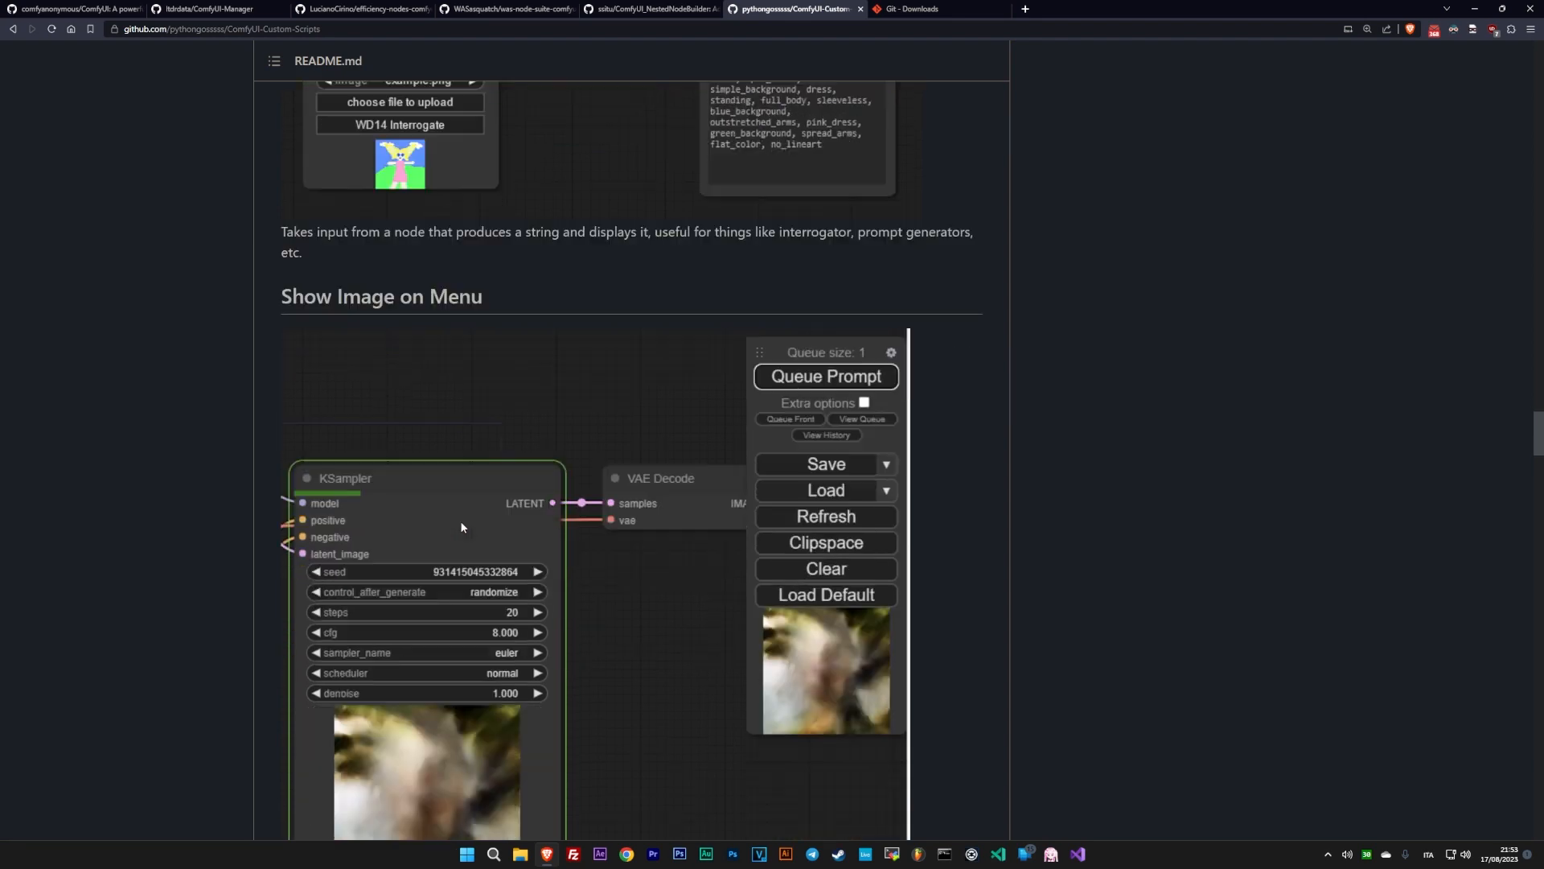
pyautogui.scroll(-5, 459, 533)
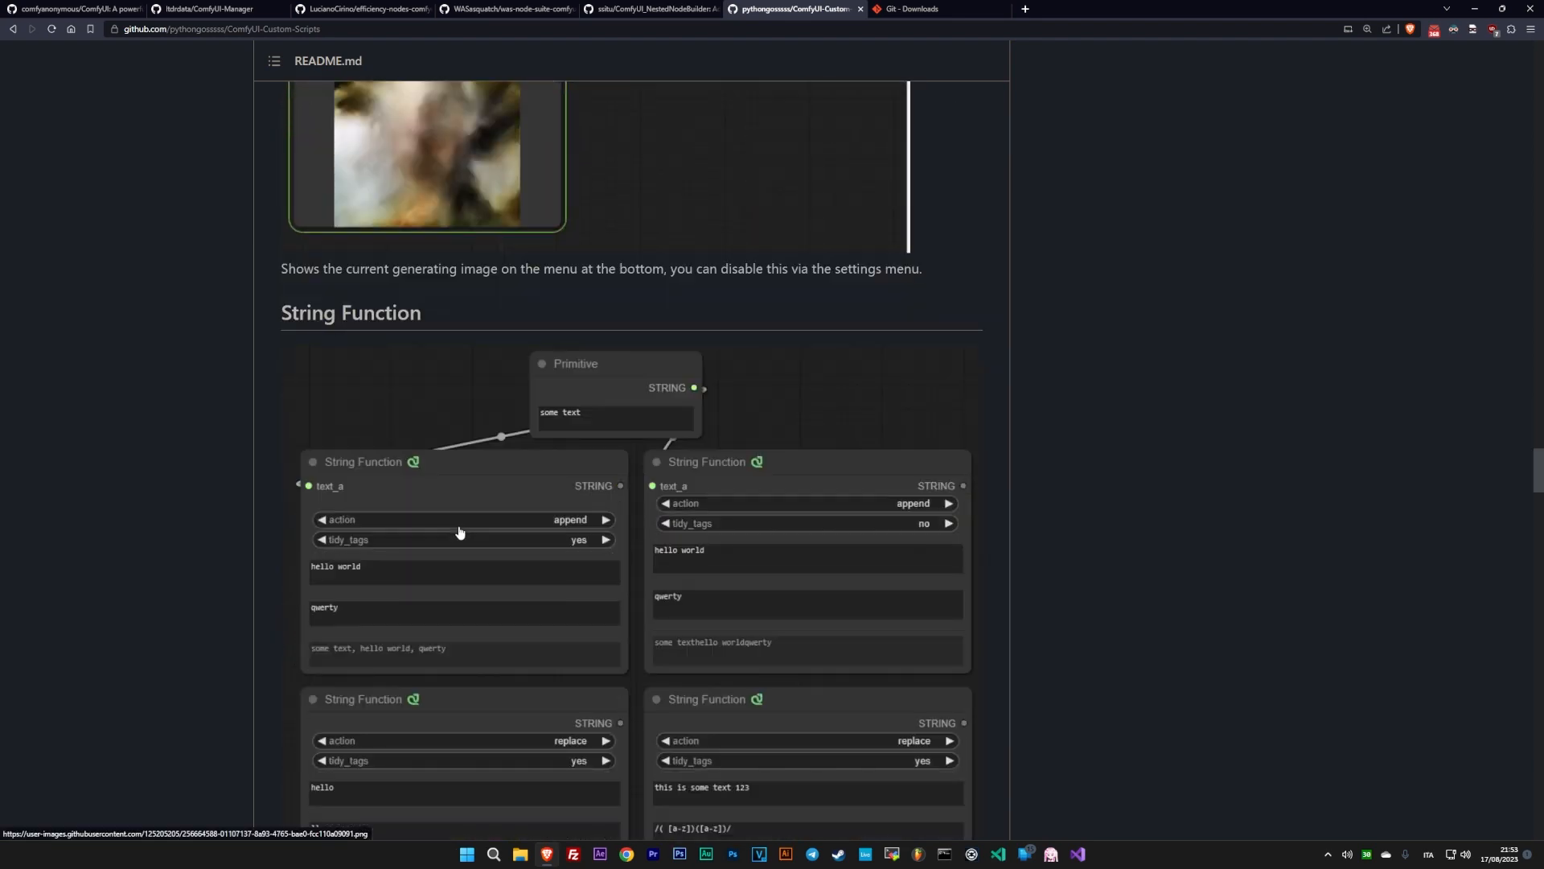
pyautogui.scroll(-5, 459, 532)
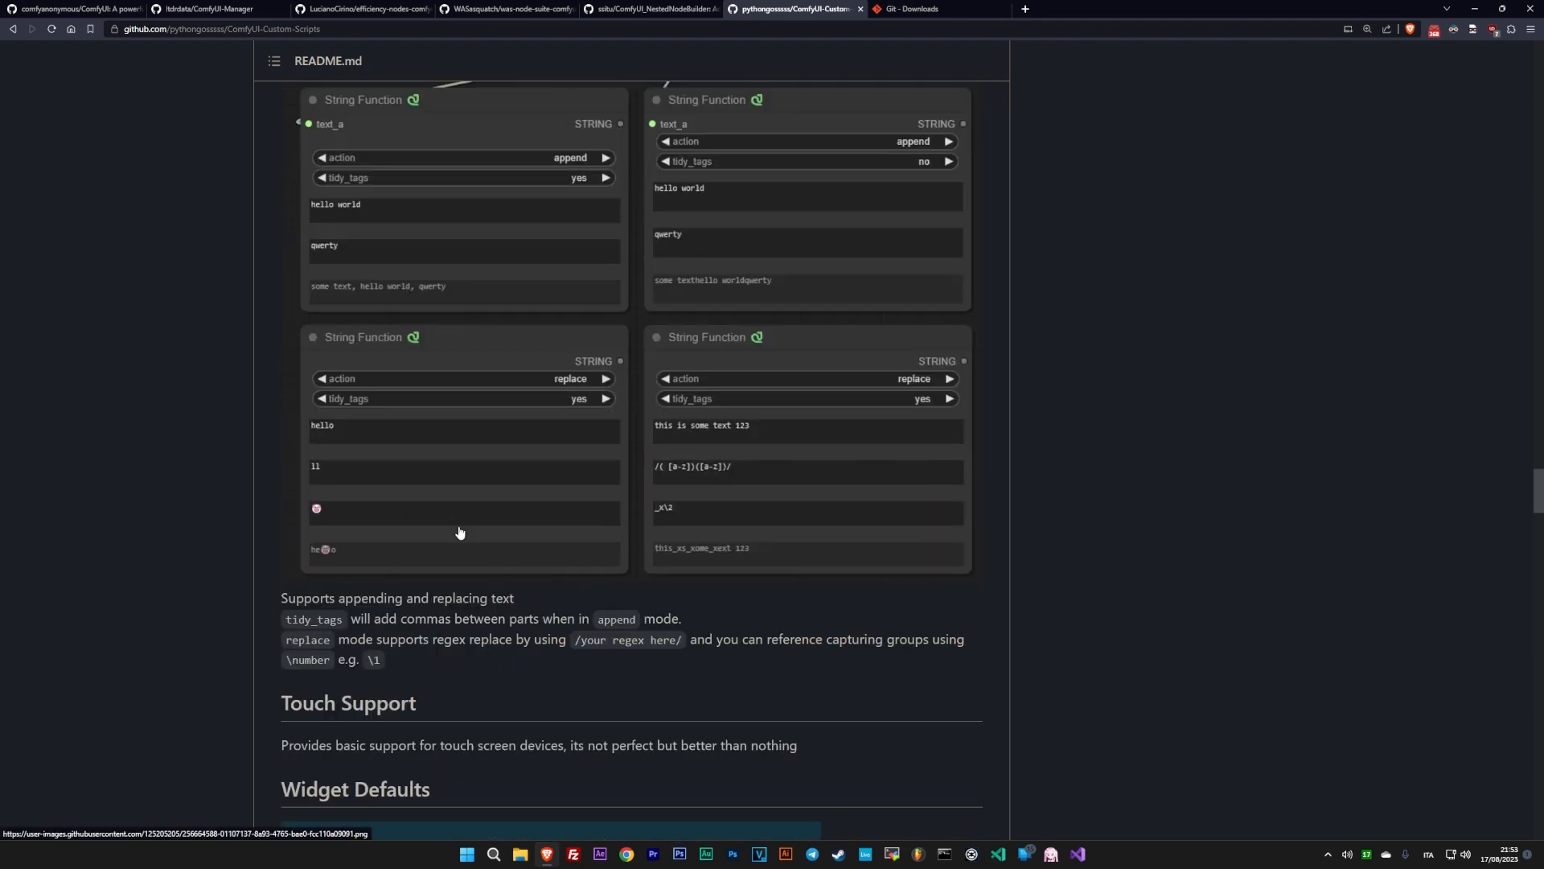
pyautogui.scroll(-4, 460, 531)
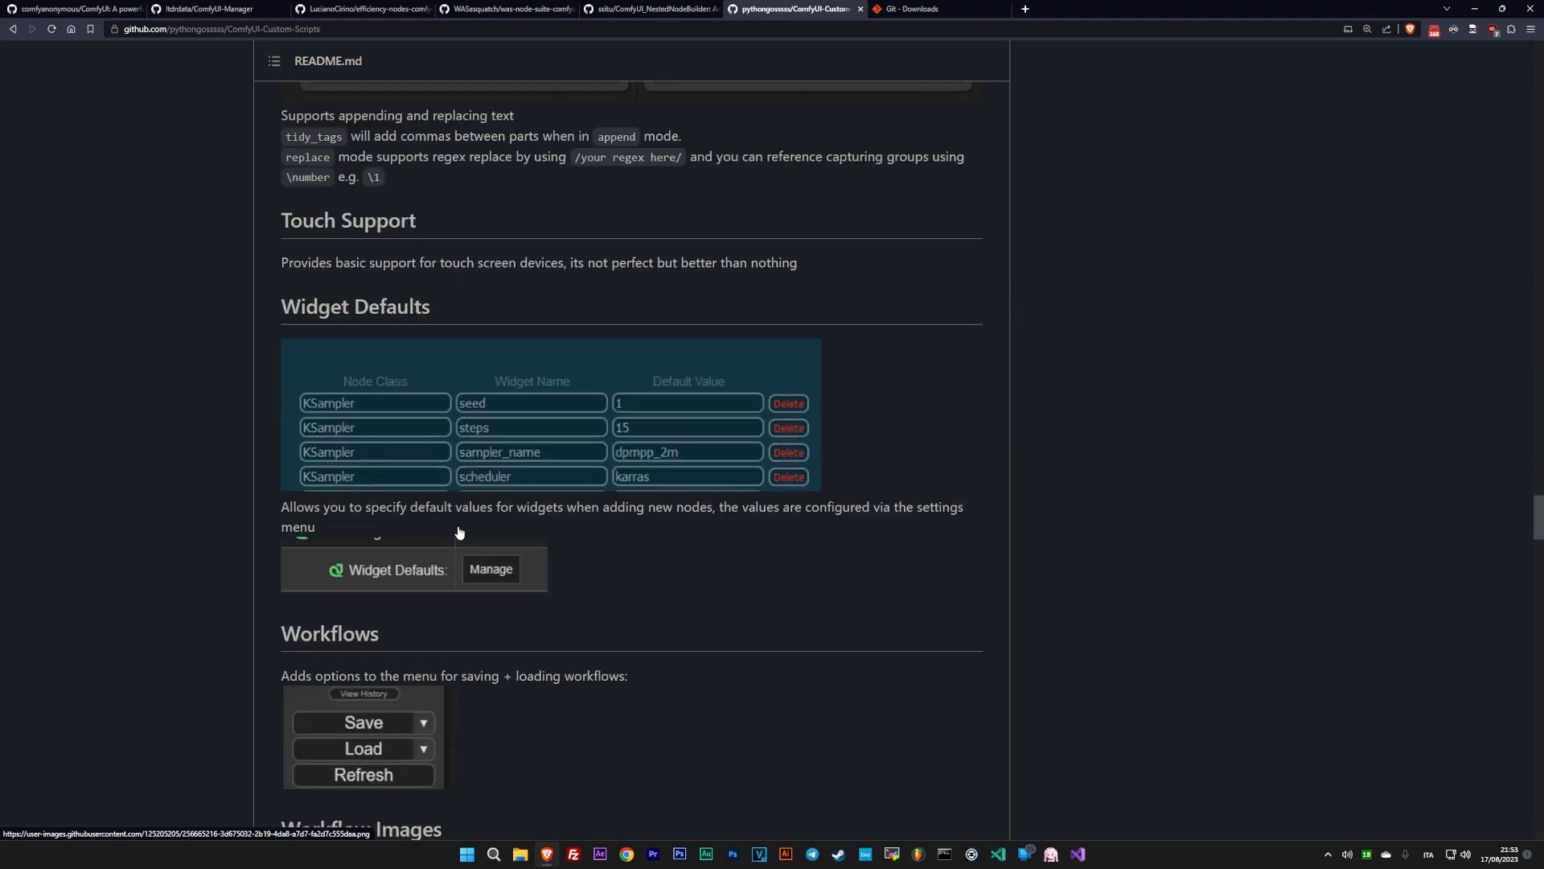
pyautogui.click(916, 7)
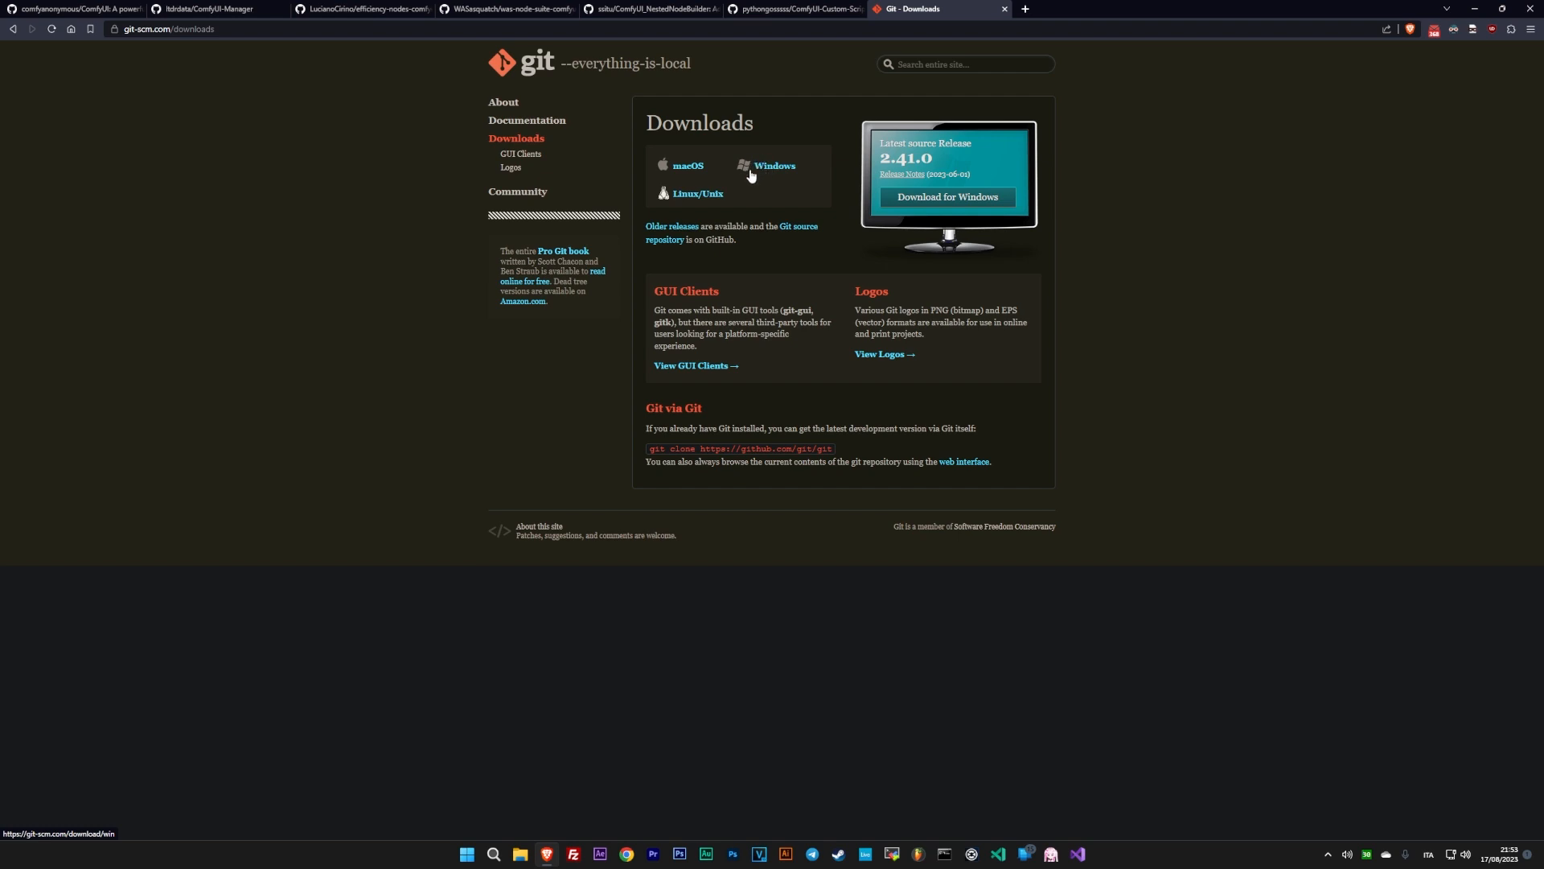
# - Switch to File Explorer and open a command prompt (cmd) in the ComfyUI custom_nodes folder
pyautogui.hotkey('alt', 'Tab')
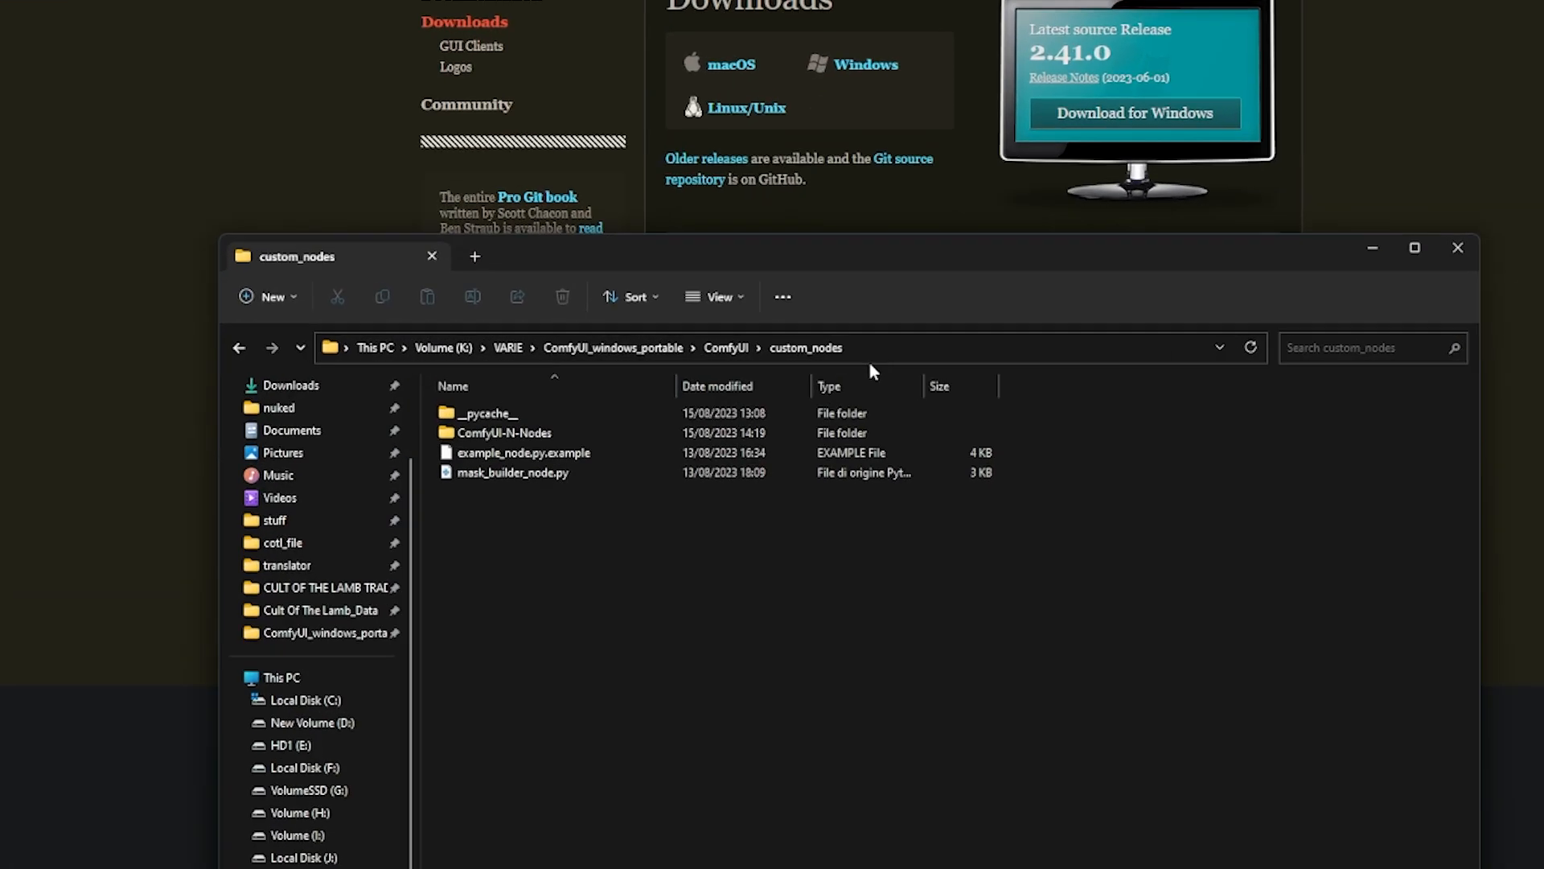
pyautogui.click(786, 350)
pyautogui.write('cmd')
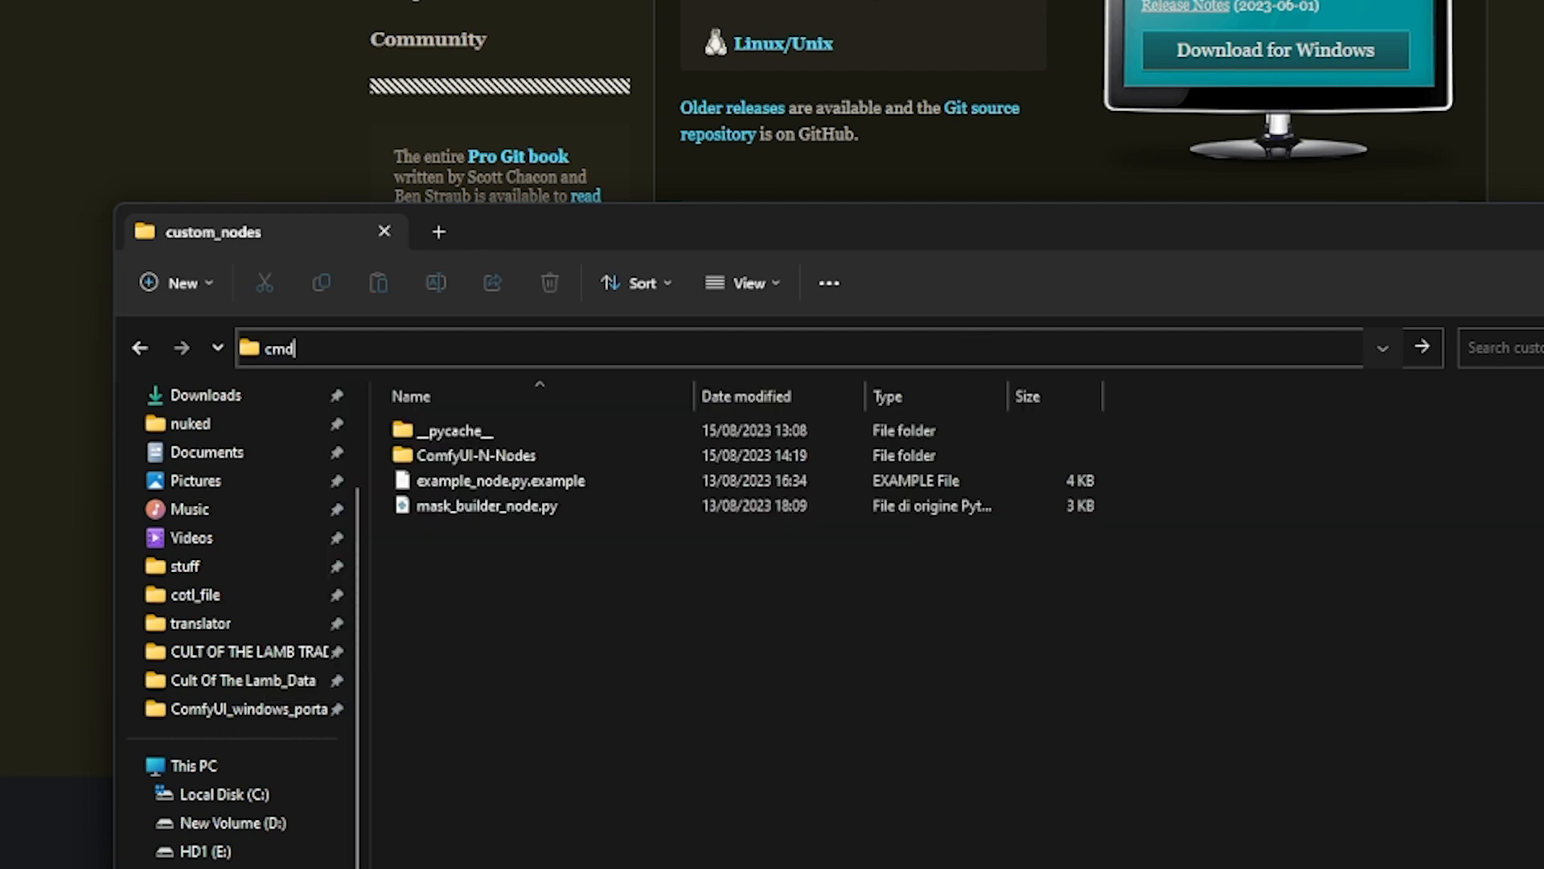
pyautogui.press('Return')
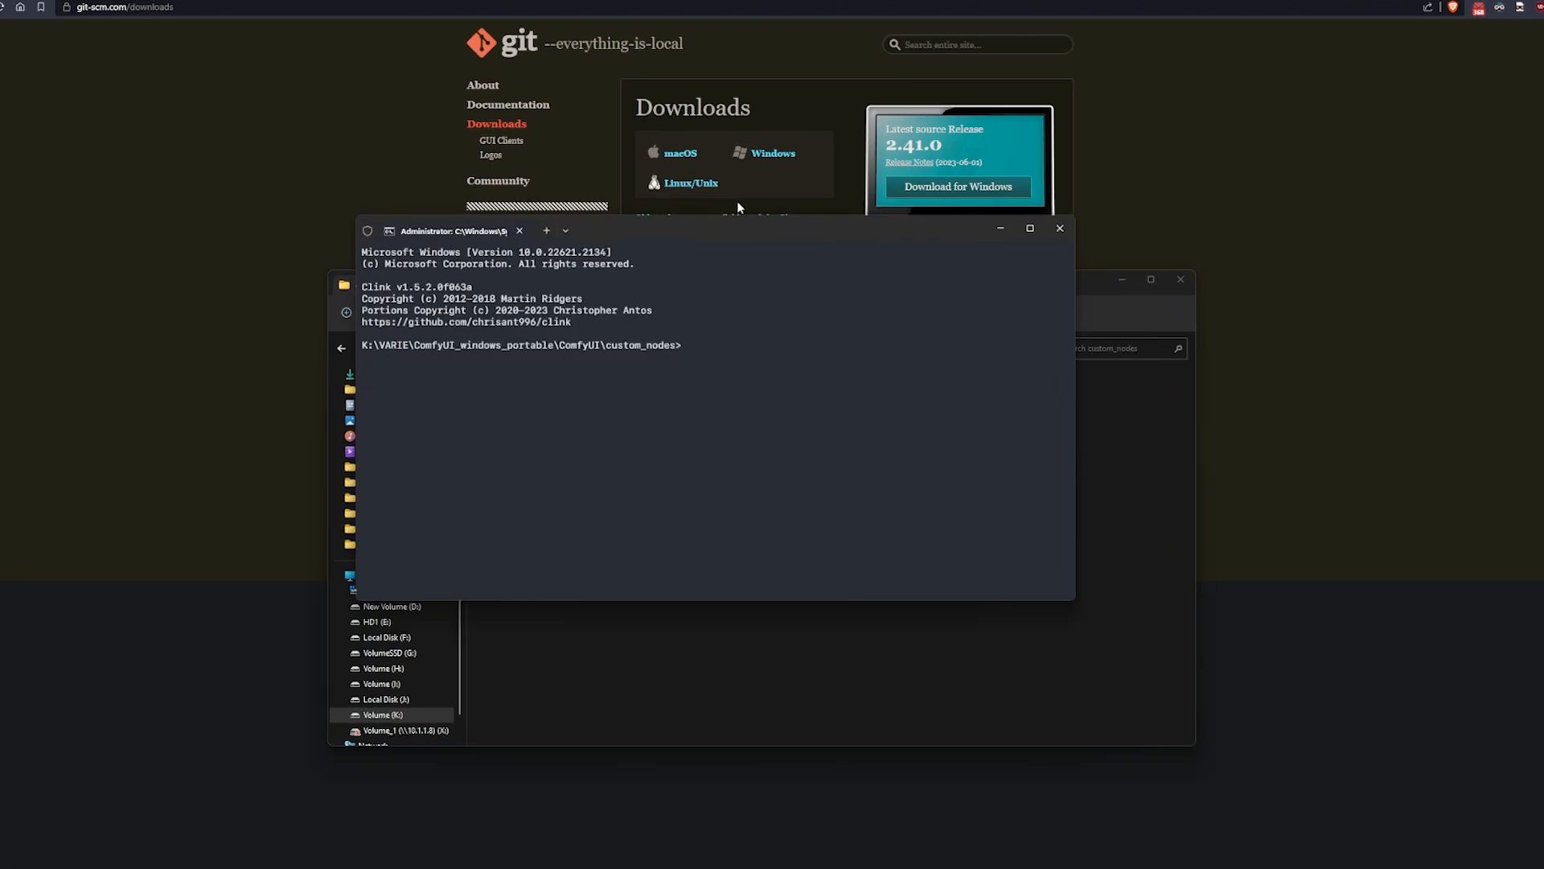
# - Clone the ComfyUI-Custom-Scripts repository into the custom_nodes folder with git clone, using its HTTPS address copied from GitHub
pyautogui.write('git clone')
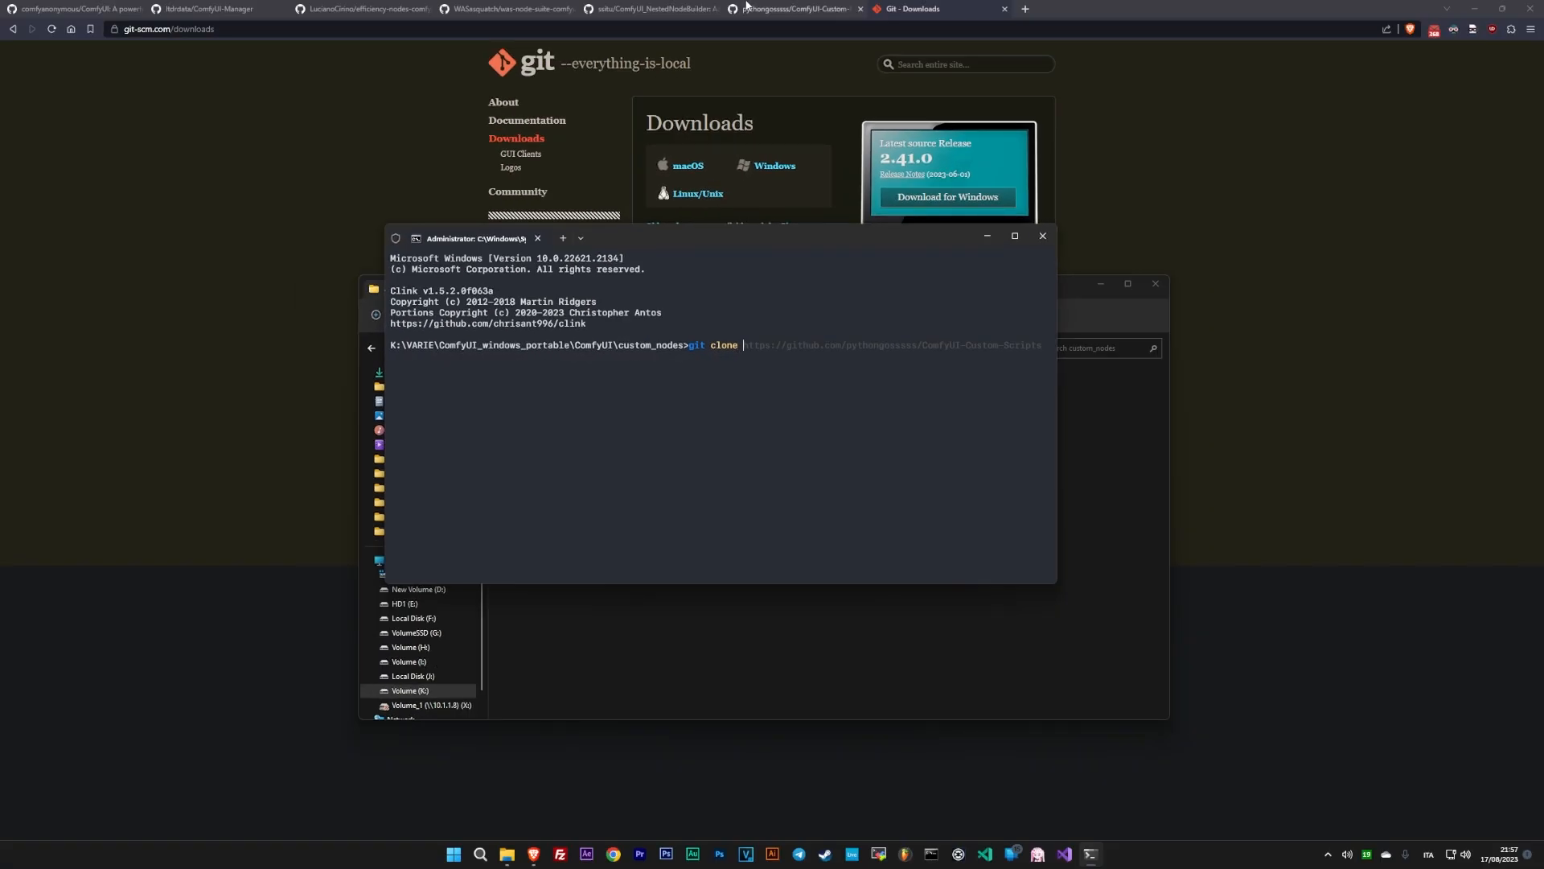
pyautogui.click(792, 9)
pyautogui.click(1006, 214)
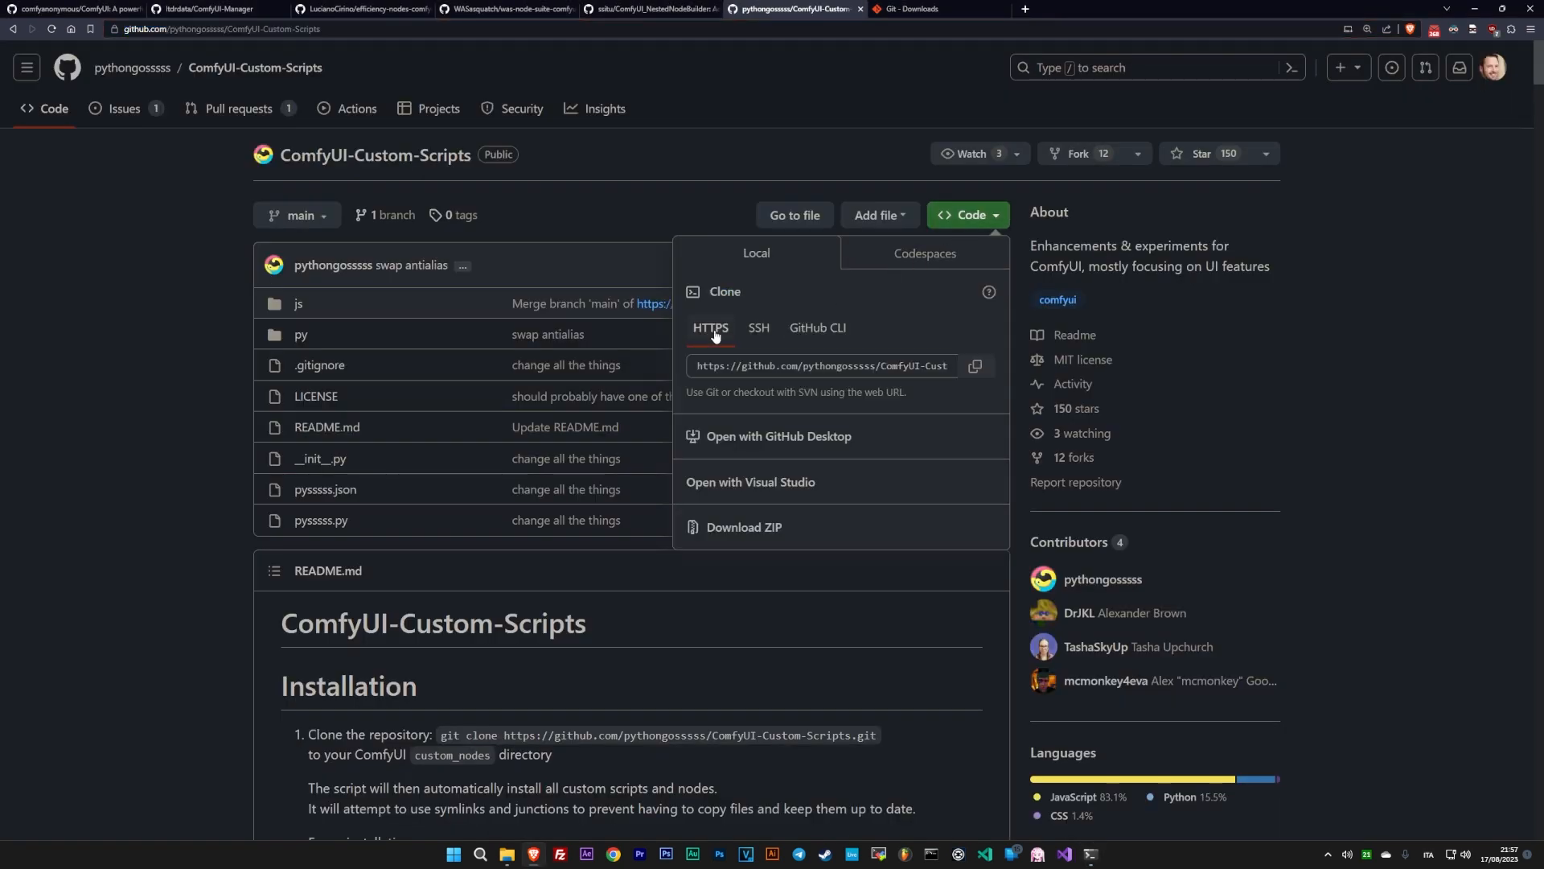
pyautogui.click(975, 366)
pyautogui.hotkey('alt', 'Tab')
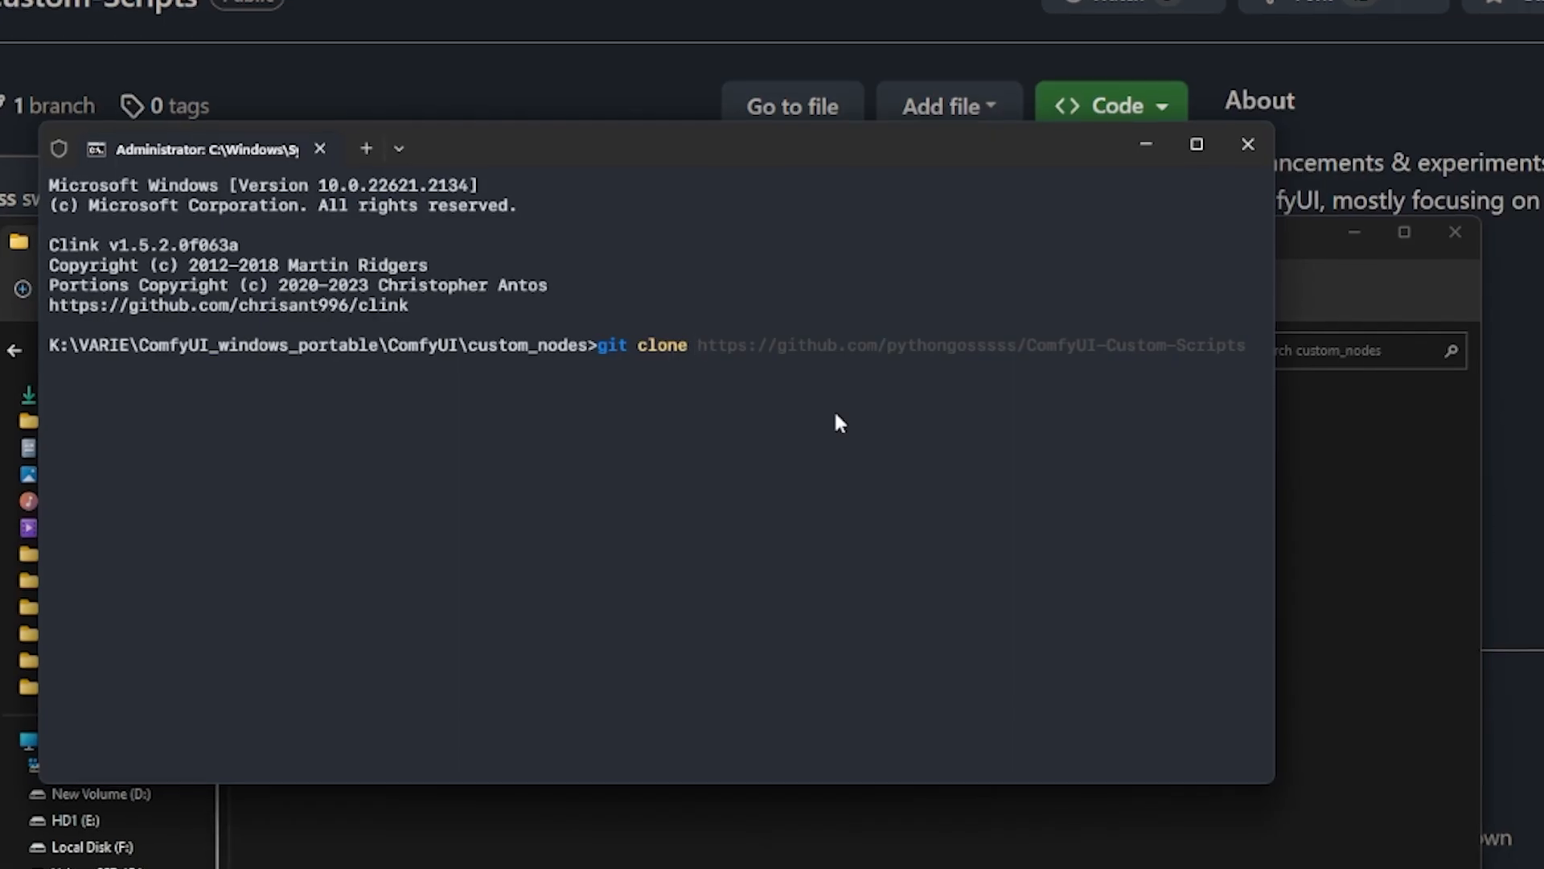
pyautogui.hotkey('ctrl', 'v')
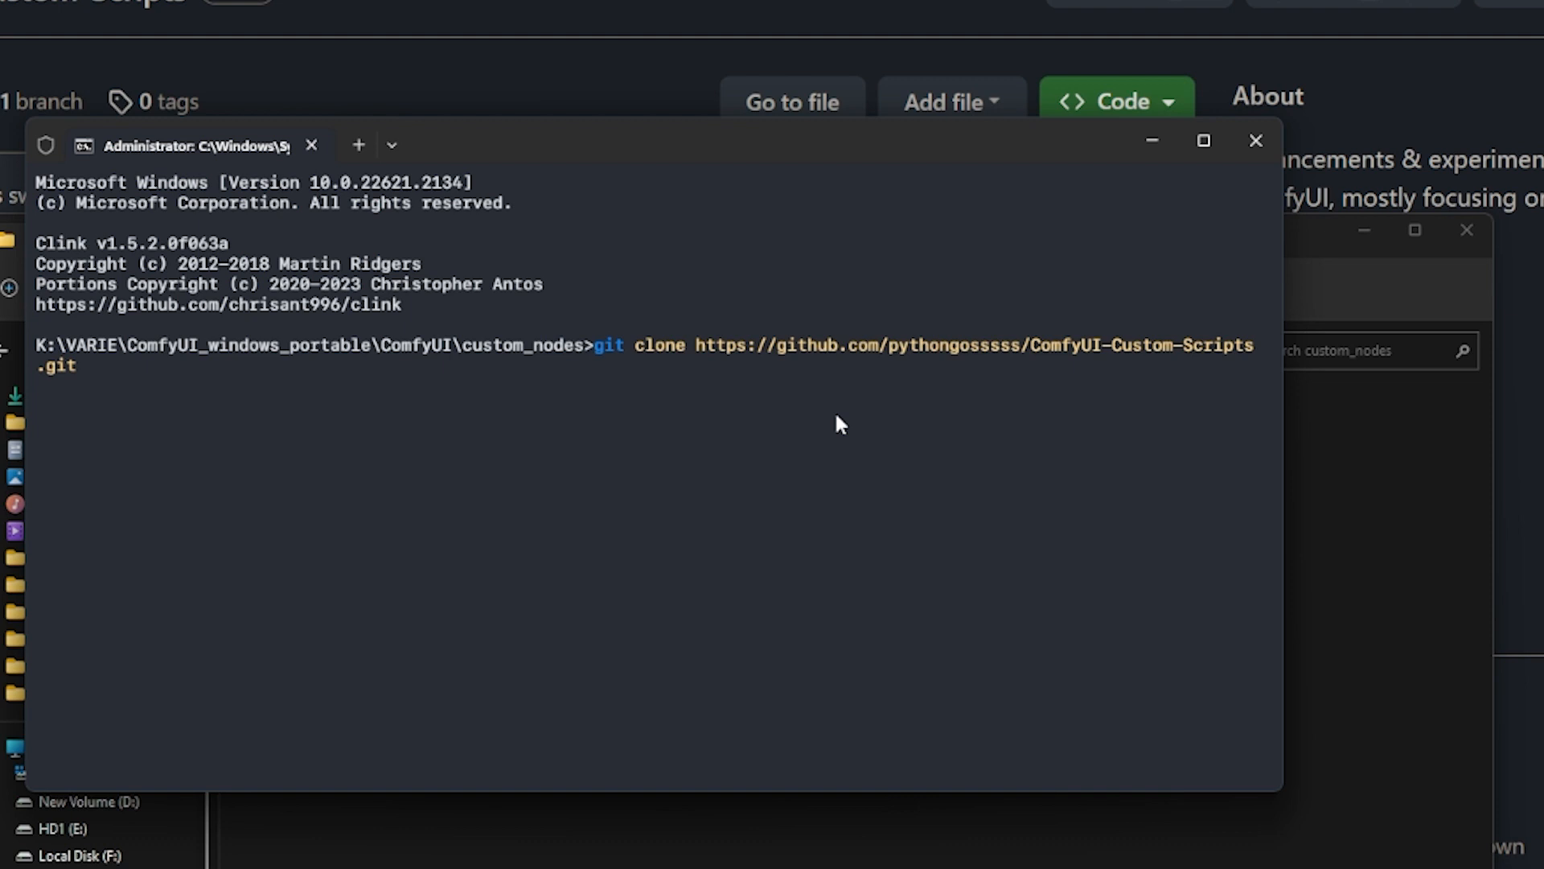
pyautogui.press('Return')
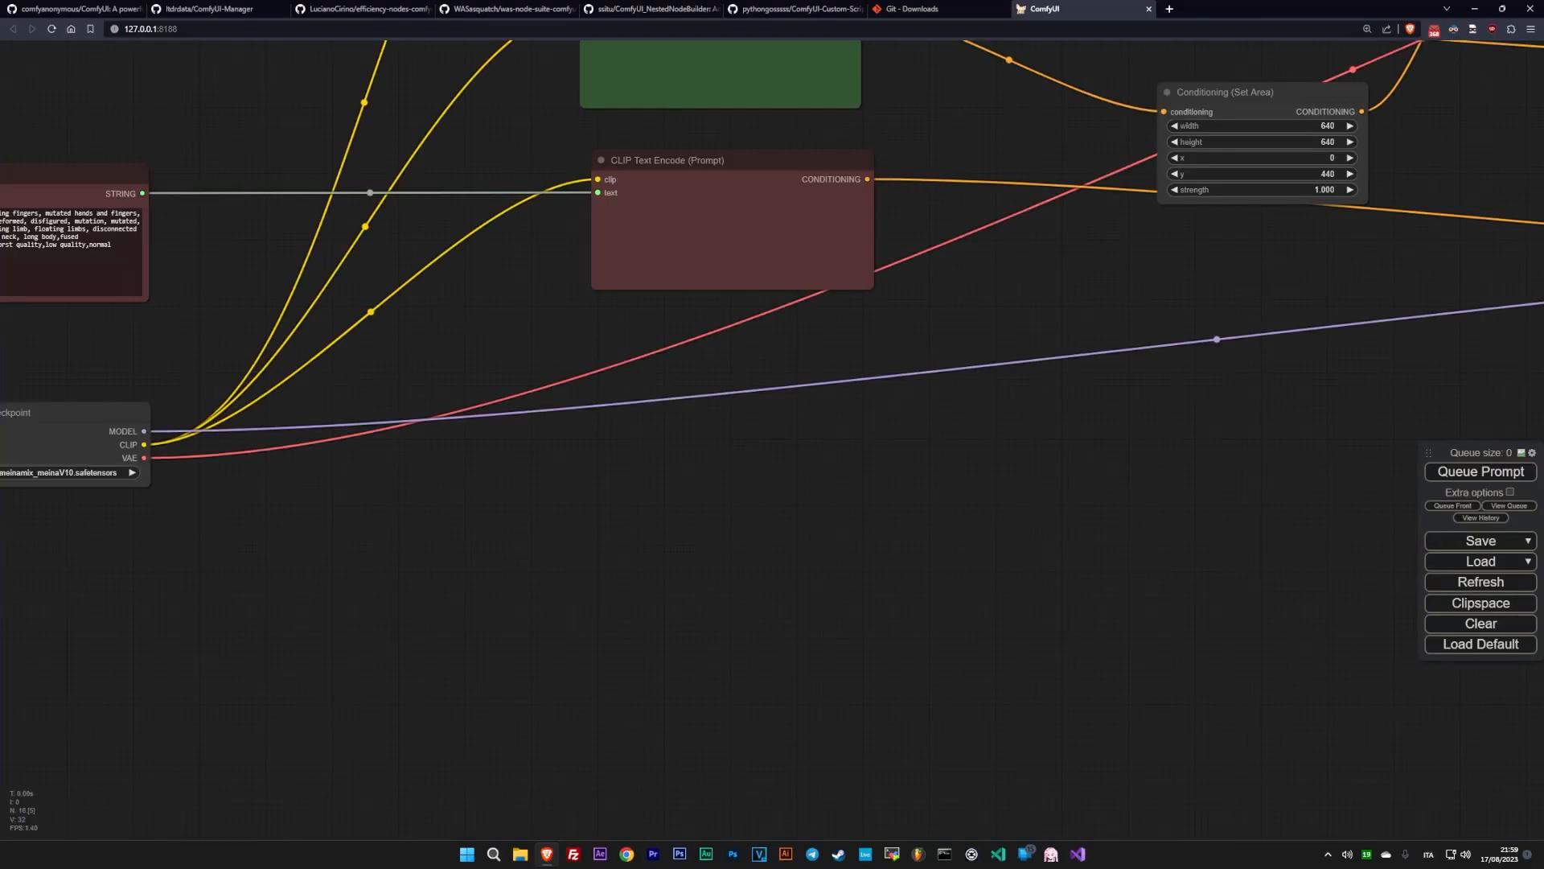
# - Load the saved workflow file workflow.json into ComfyUI
pyautogui.moveTo(994, 521); pyautogui.dragTo(943, 565)
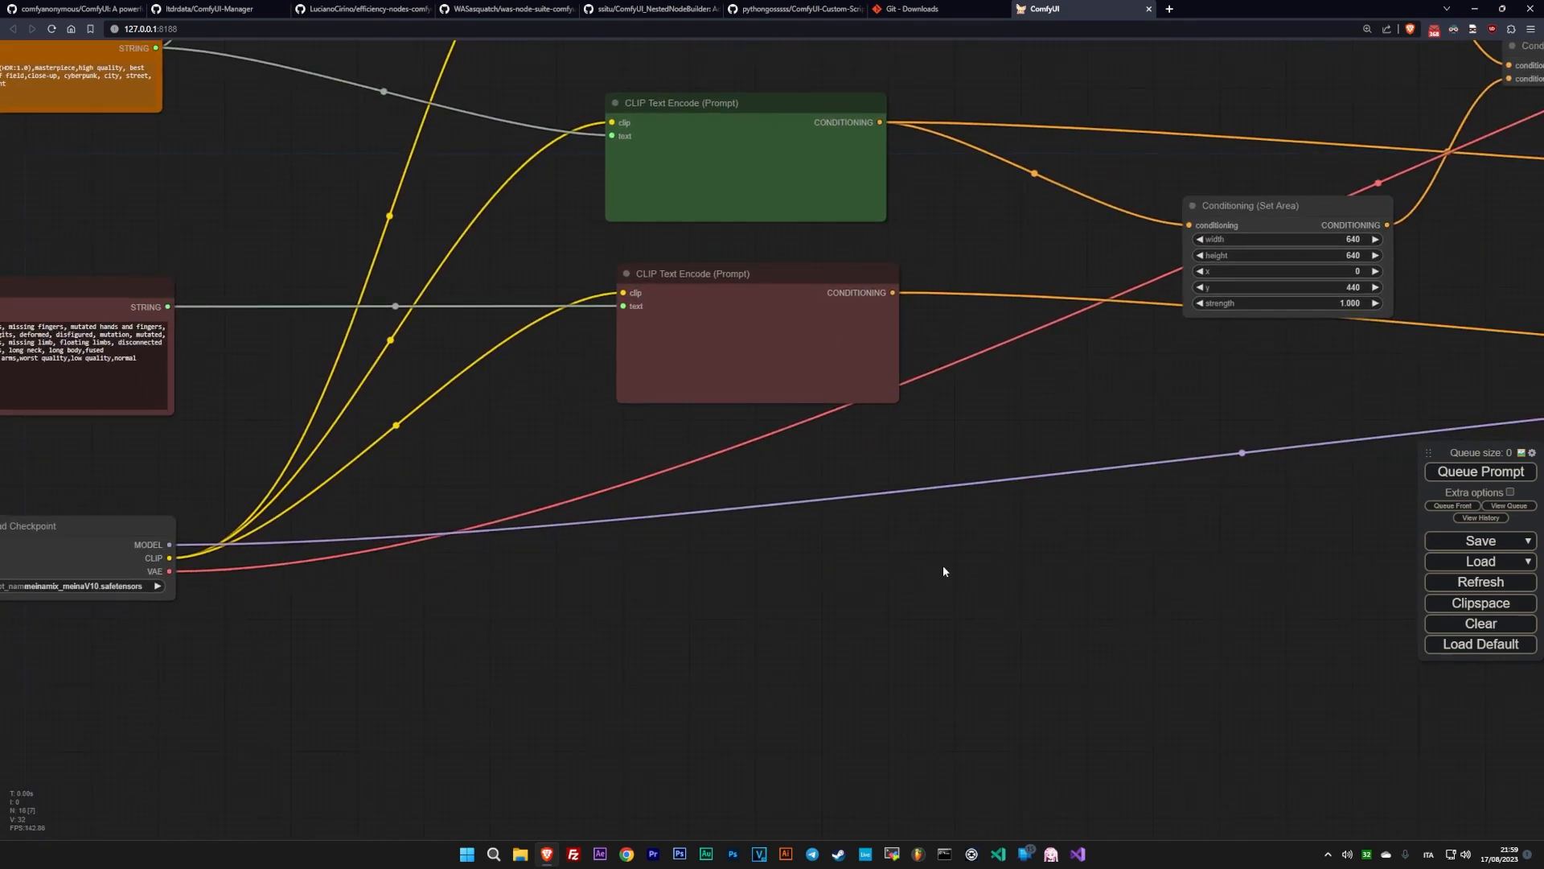
pyautogui.click(1462, 559)
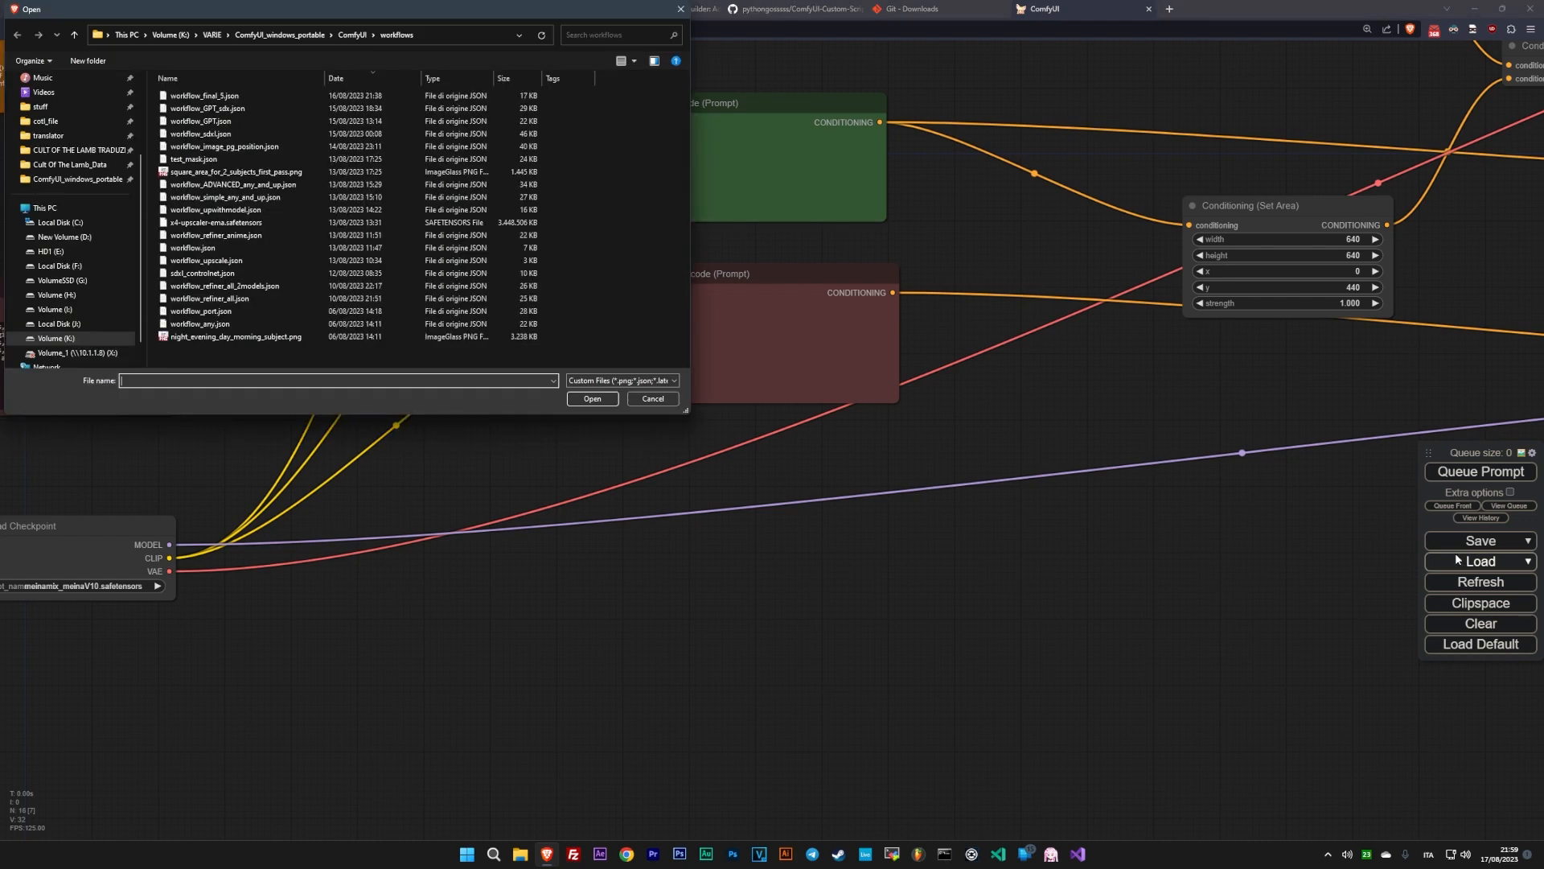
pyautogui.click(345, 247)
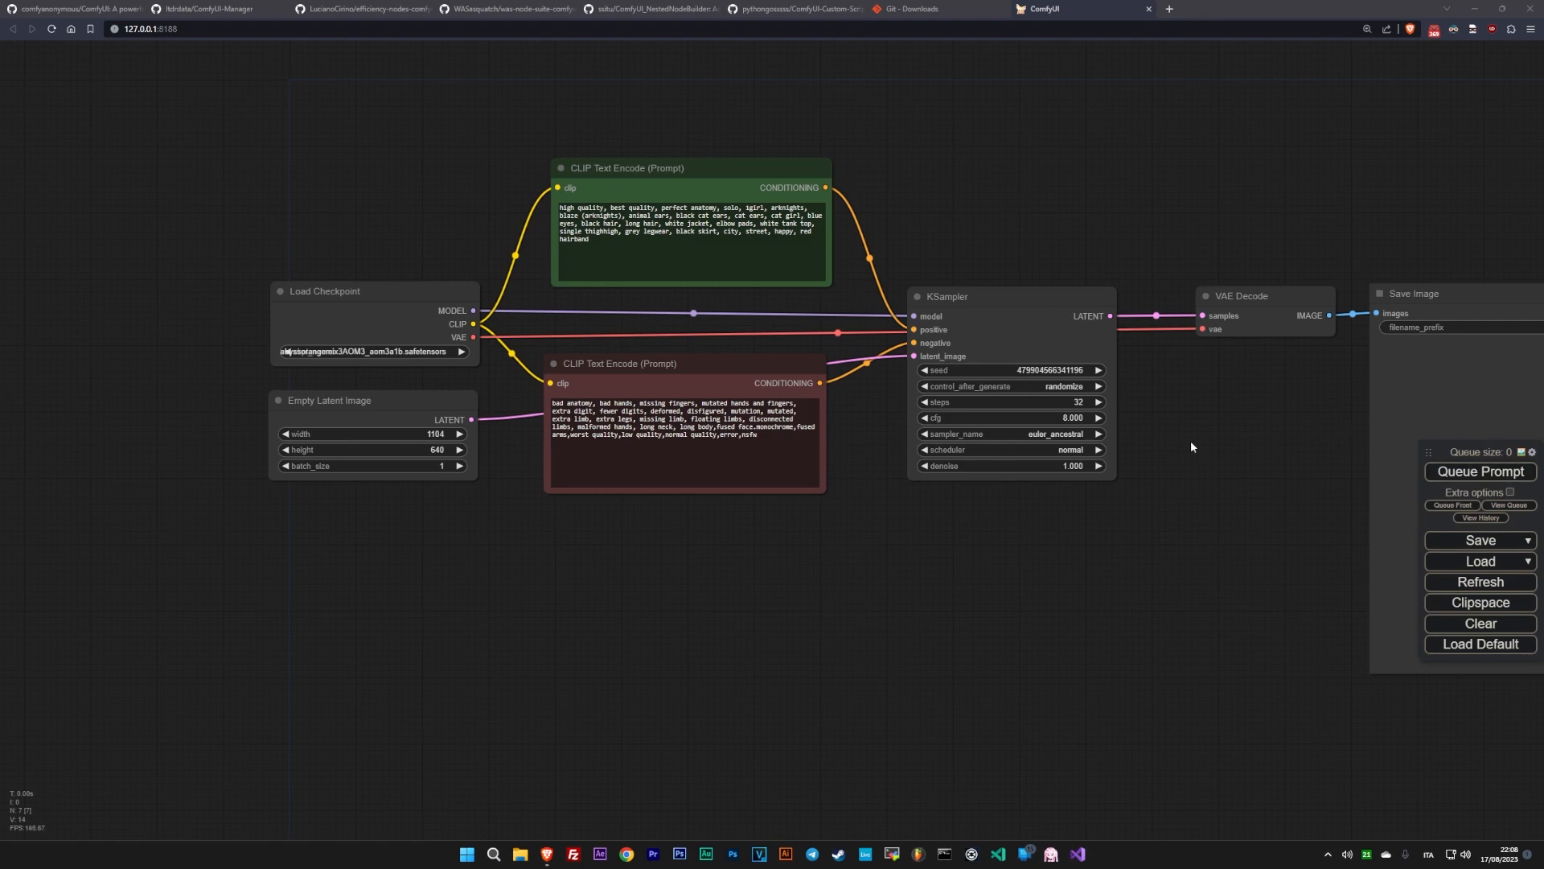
# - Set the Link Render Mode to Straight in the ComfyUI settings and close them
pyautogui.moveTo(936, 550); pyautogui.dragTo(810, 564)
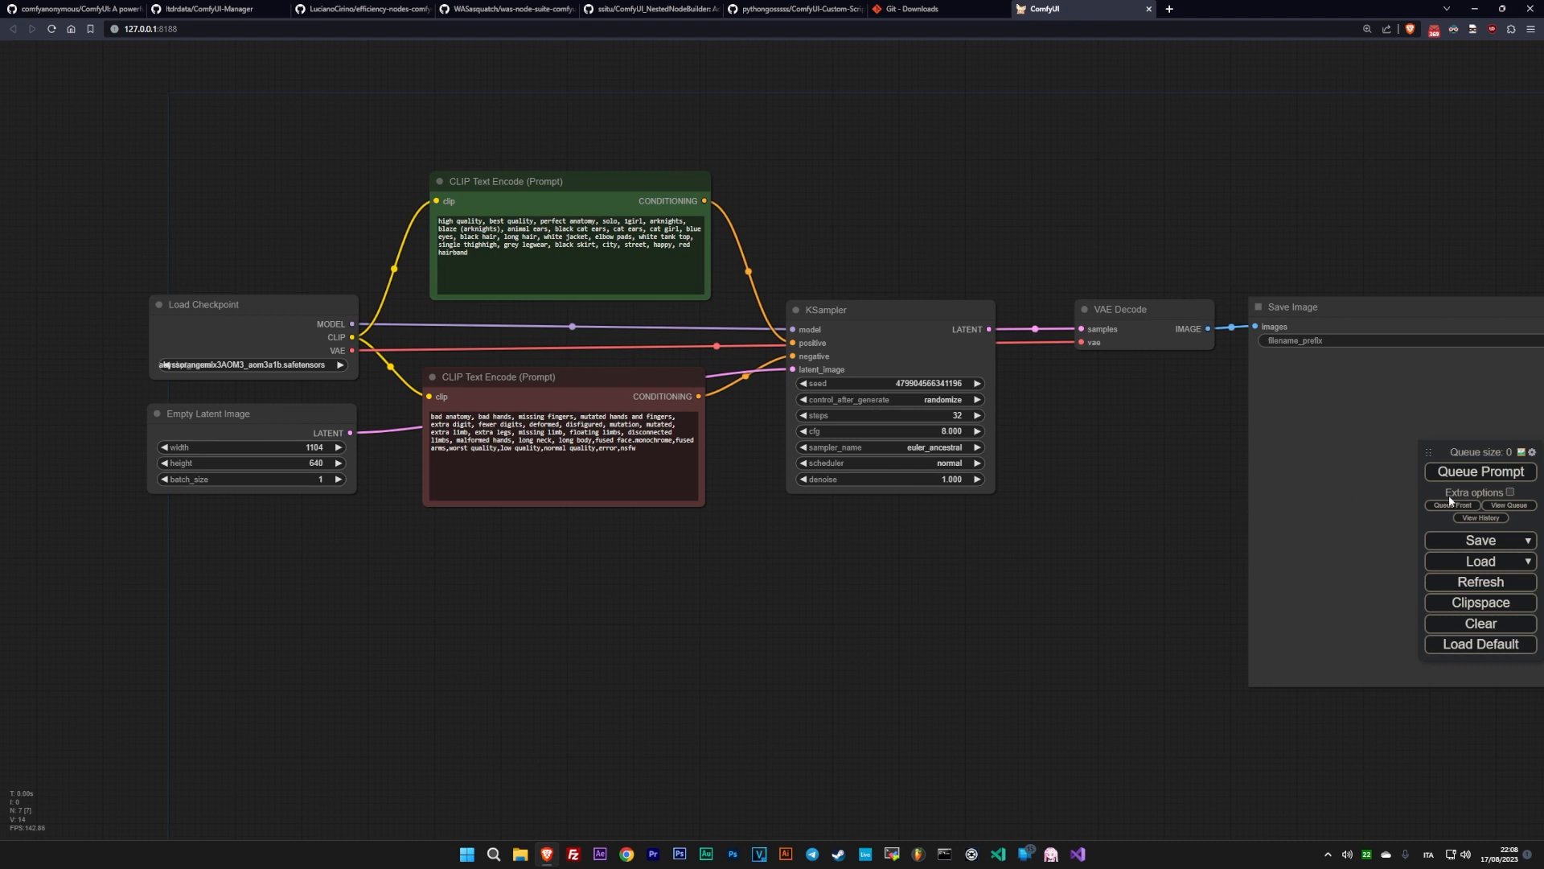
pyautogui.click(1531, 453)
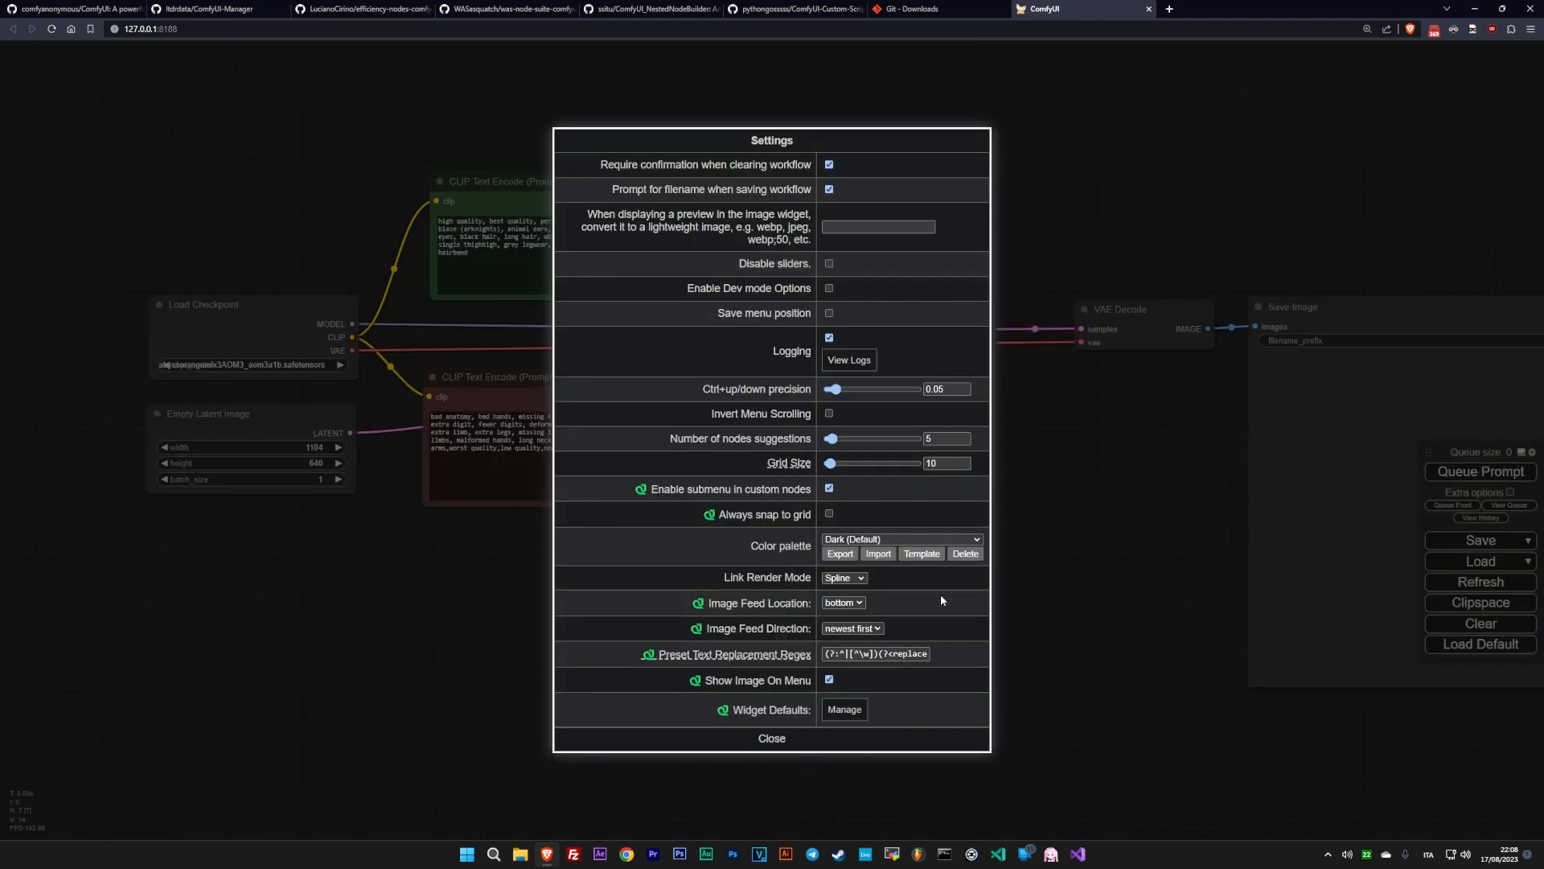
pyautogui.click(843, 579)
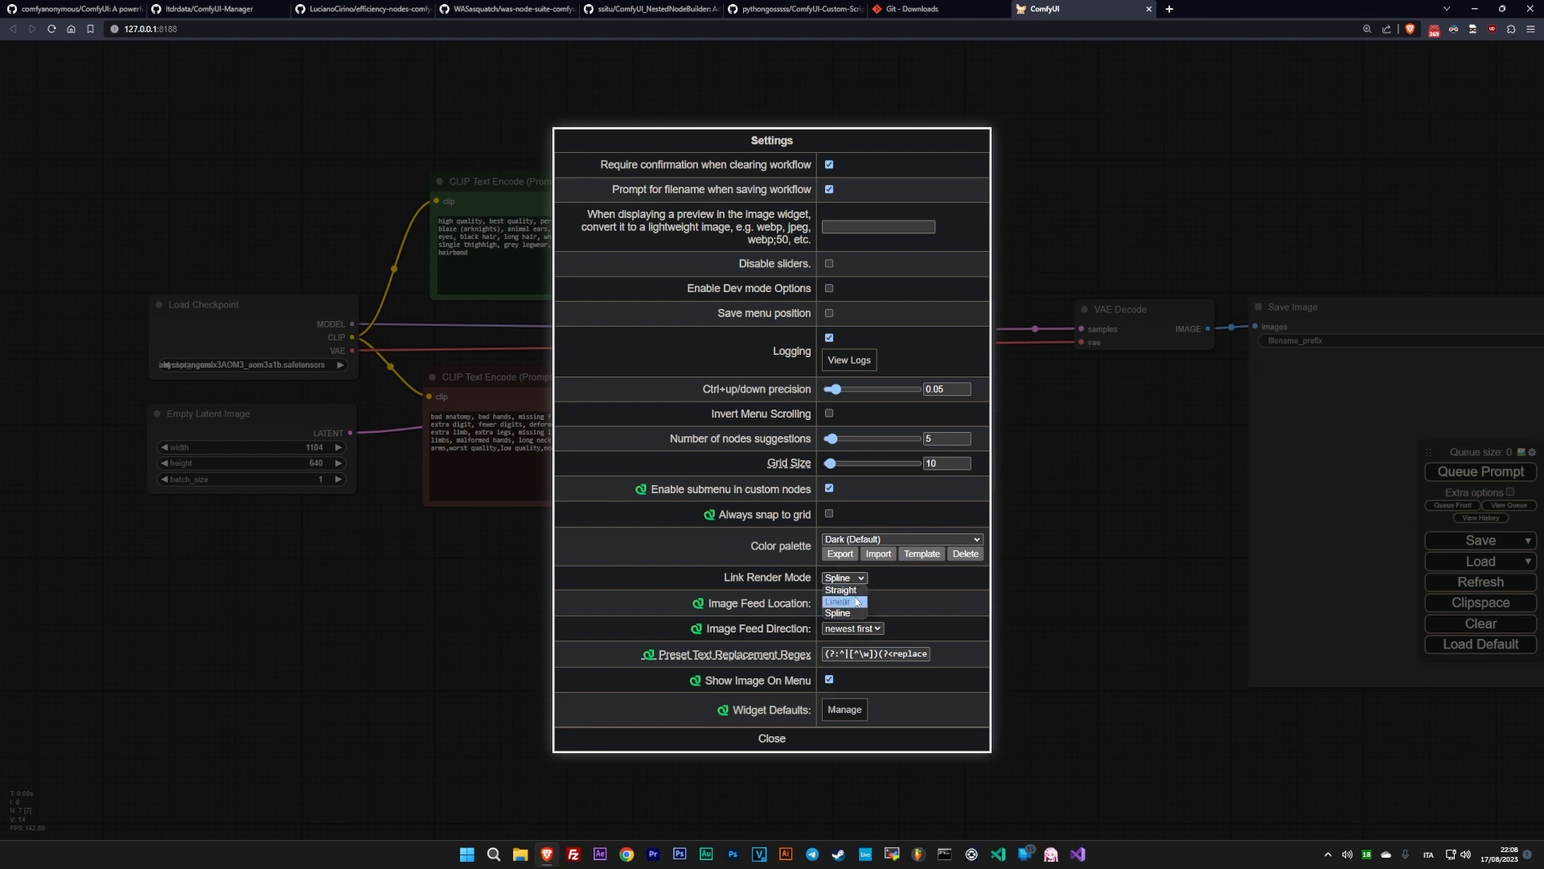
pyautogui.click(843, 590)
pyautogui.click(777, 740)
pyautogui.moveTo(876, 647); pyautogui.dragTo(979, 693)
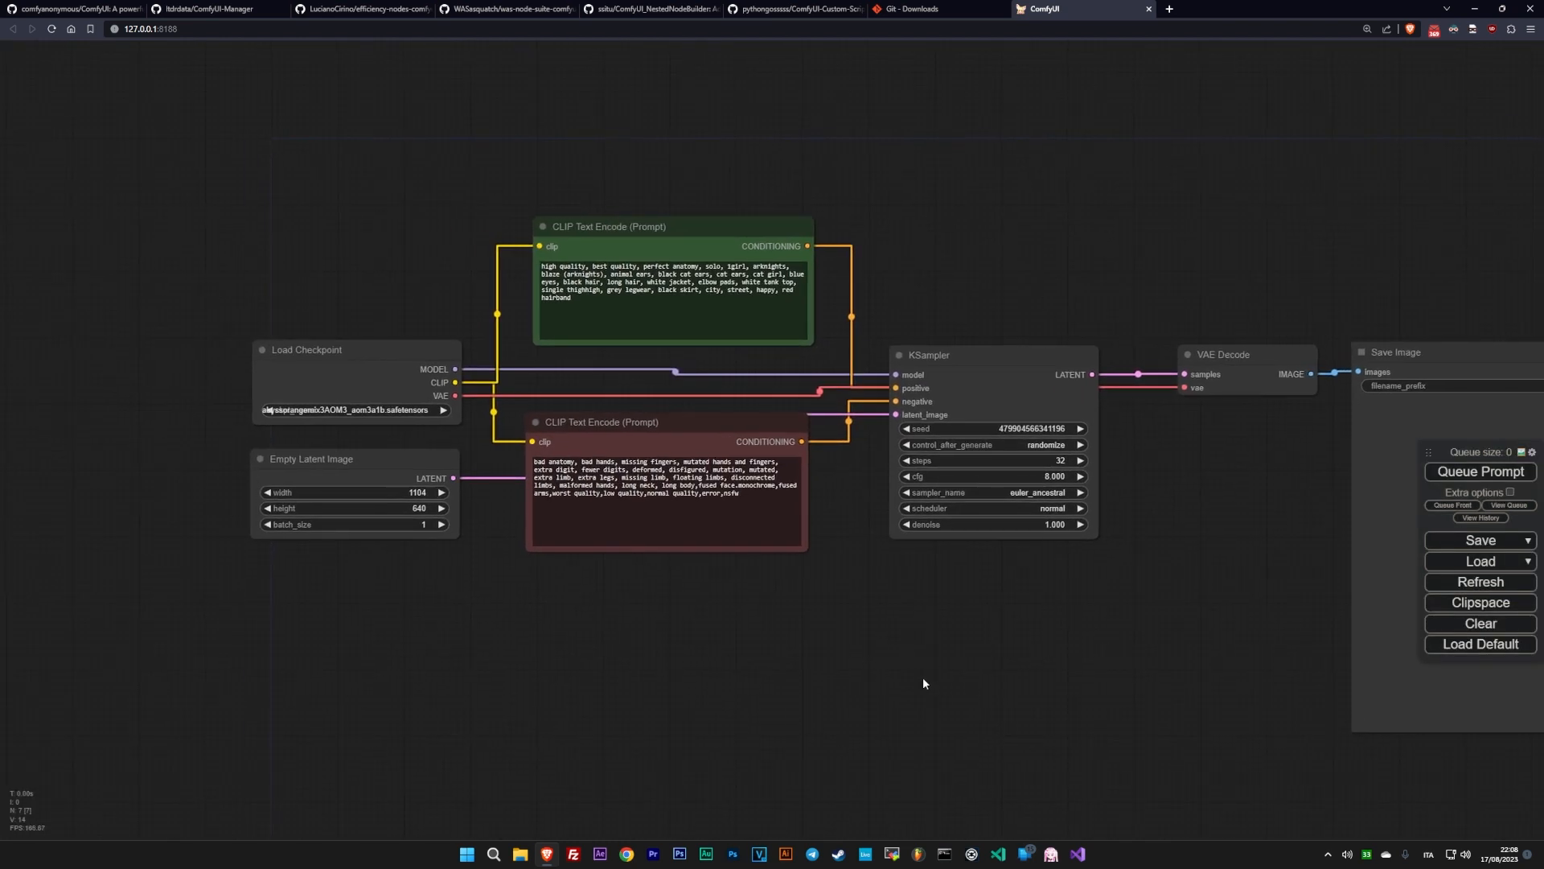
# - Choose meinamix_meinaV10.safetensors as the model in the Load Checkpoint node
pyautogui.click(332, 411)
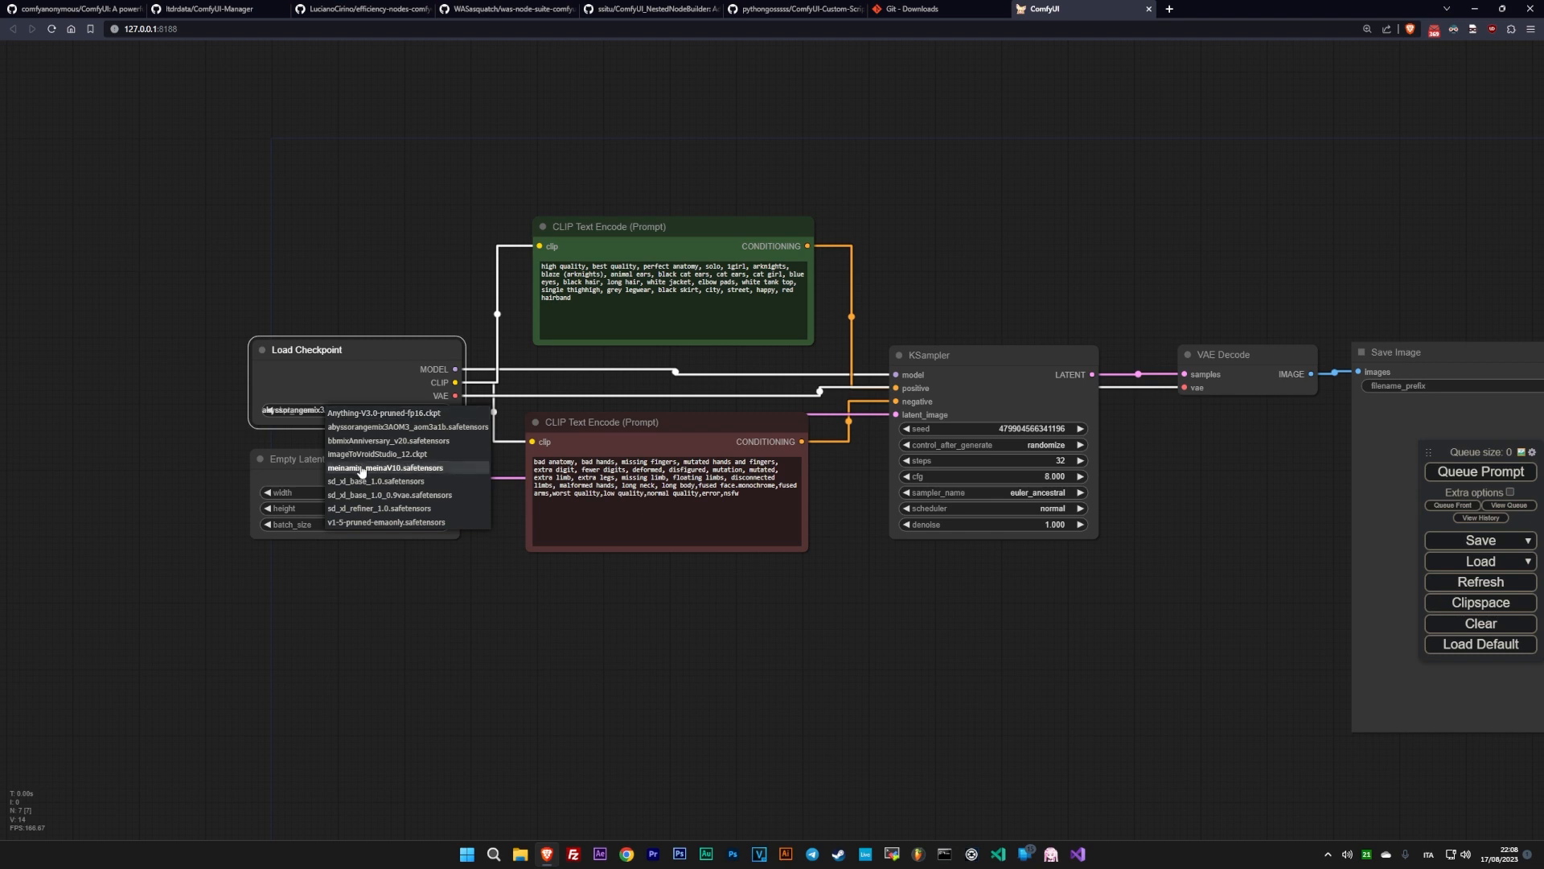
pyautogui.click(419, 474)
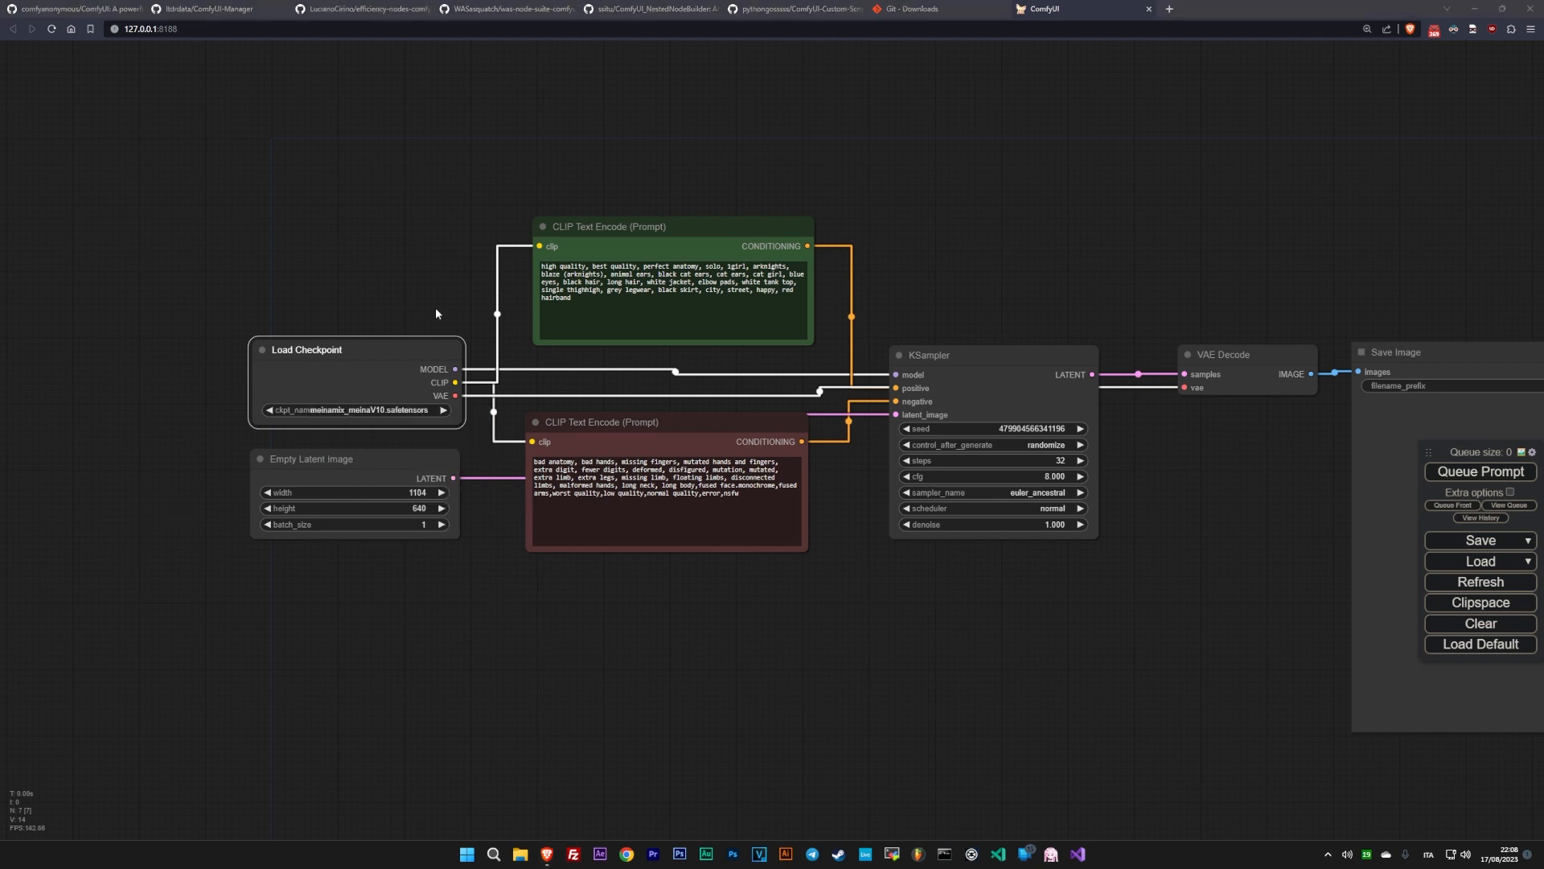
# - Shift the KSampler, VAE Decode and Save Image nodes far to the right, and lower the negative prompt node to make room
pyautogui.scroll(-5, 733, 526)
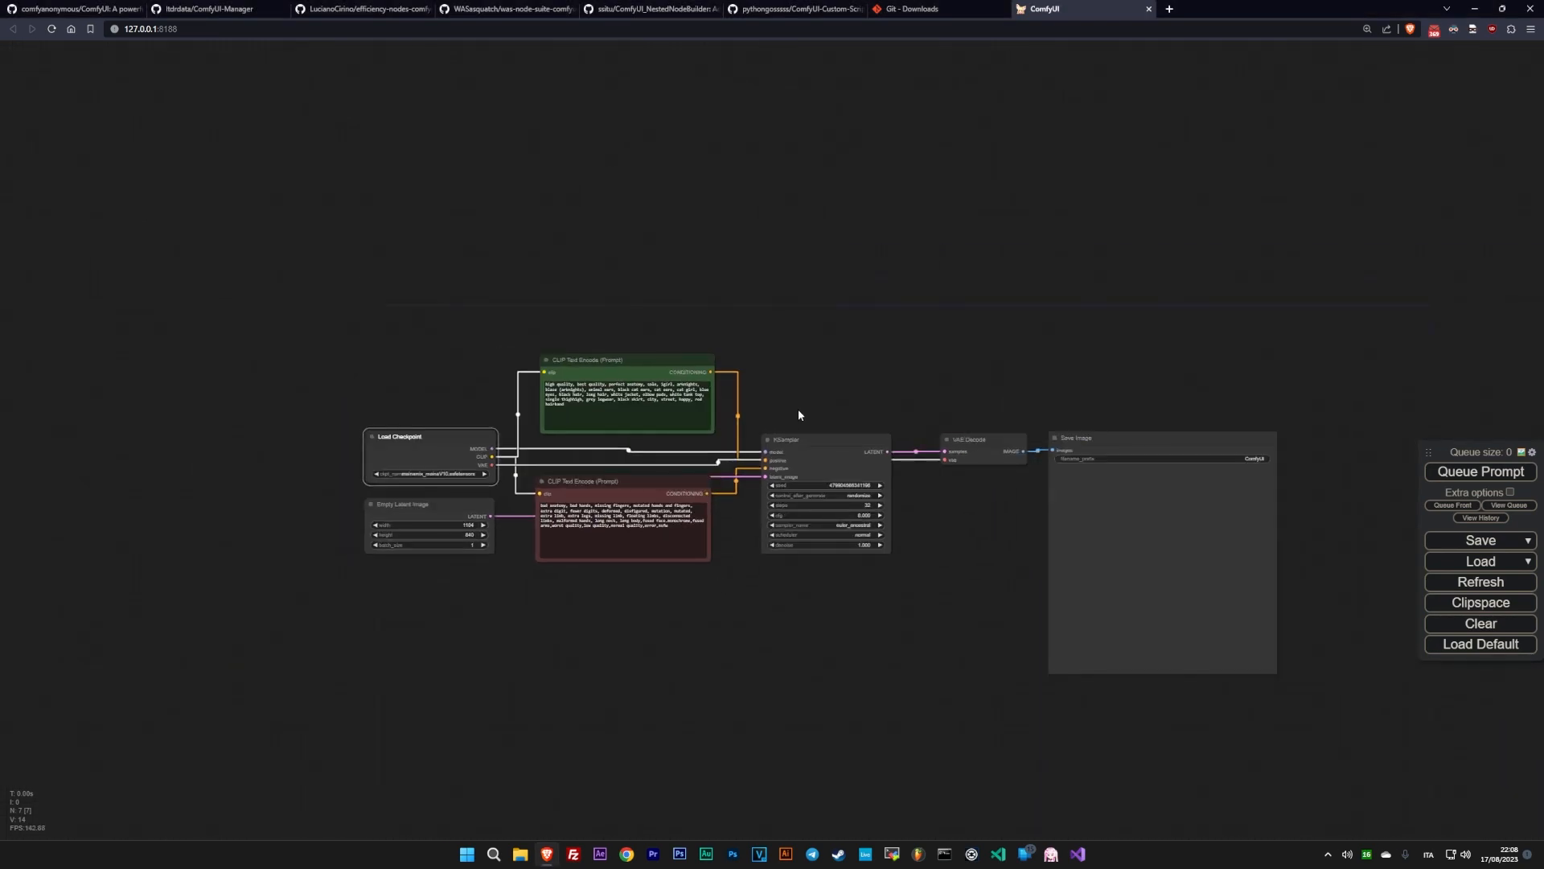
pyautogui.click(1084, 439)
pyautogui.moveTo(839, 440); pyautogui.dragTo(1283, 448)
pyautogui.moveTo(716, 552); pyautogui.dragTo(928, 526)
pyautogui.scroll(4, 928, 530)
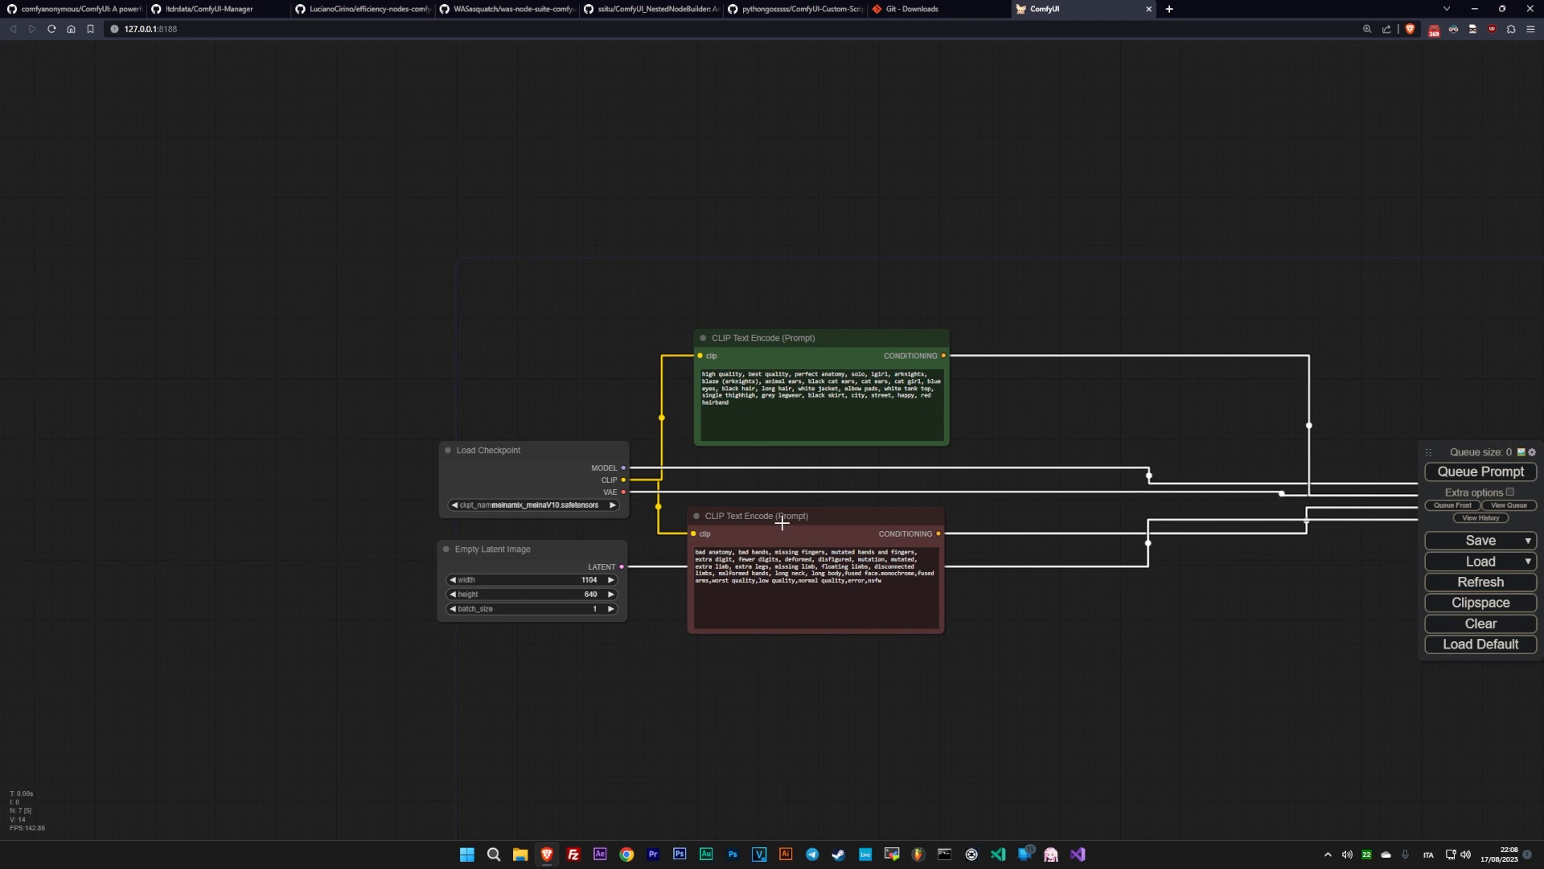
pyautogui.moveTo(782, 520); pyautogui.dragTo(776, 656)
# - Set the Empty Latent Image node's width to 1280 and height to 704
pyautogui.click(592, 580)
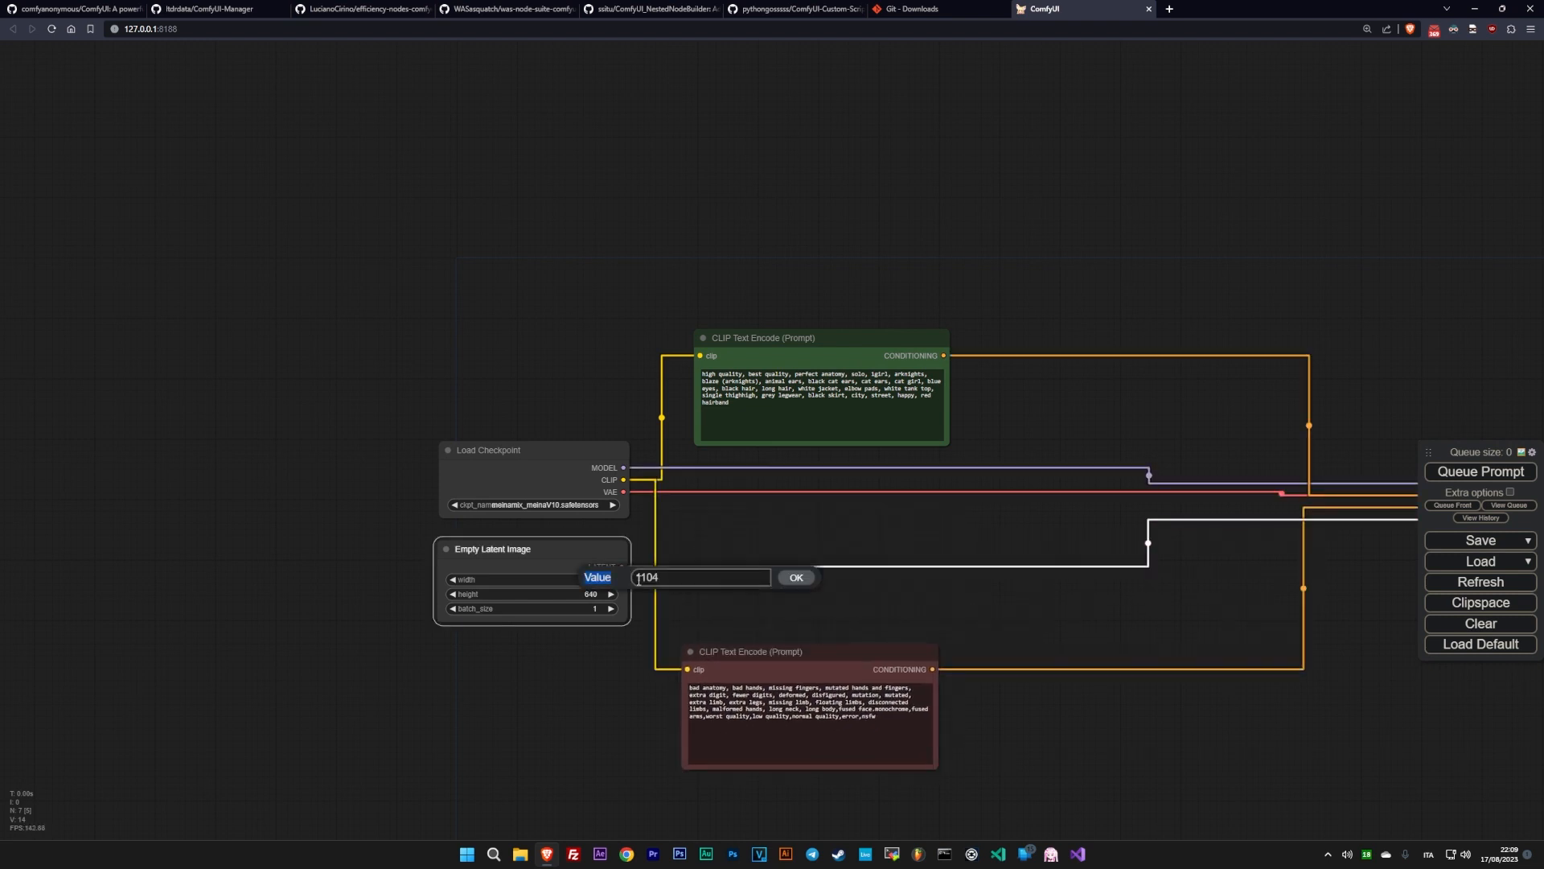
pyautogui.click(798, 578)
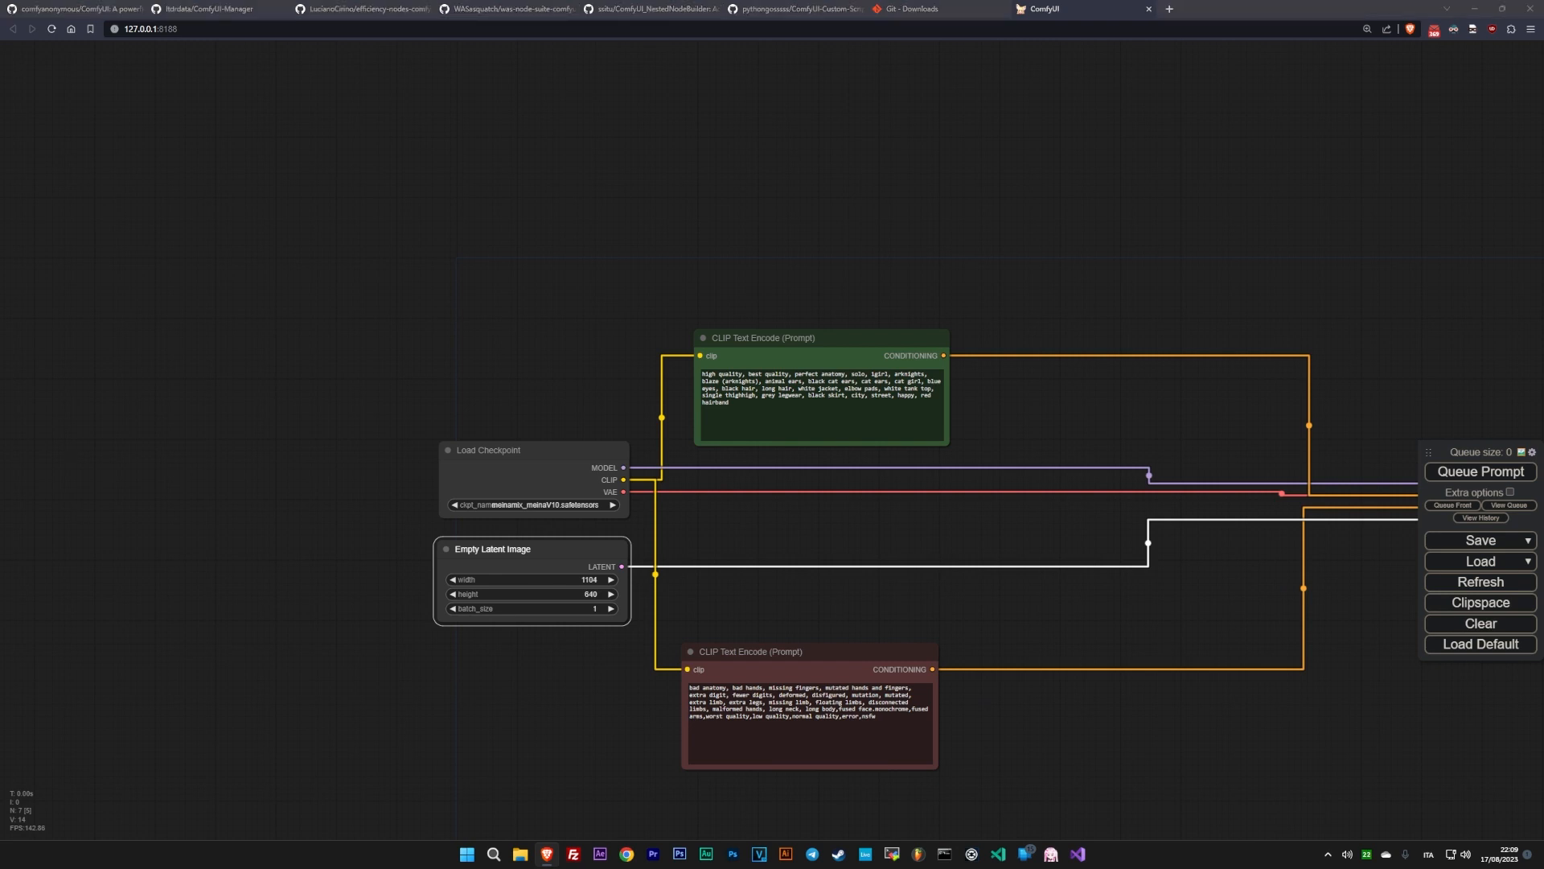
pyautogui.click(601, 579)
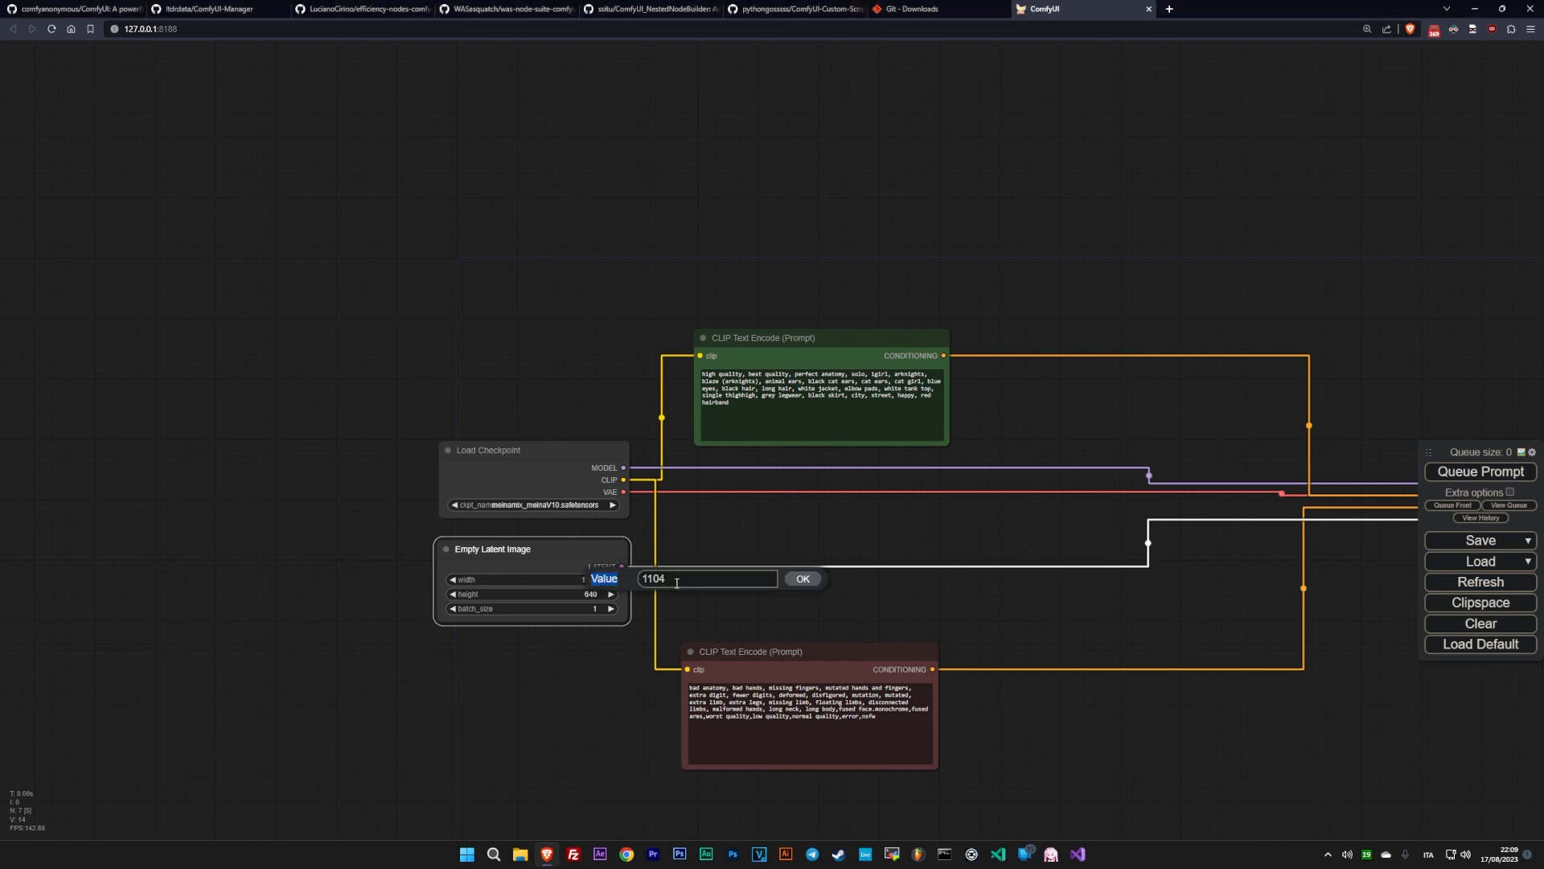
pyautogui.hotkey('ctrl', 'a')
pyautogui.write('1280')
pyautogui.press('Return')
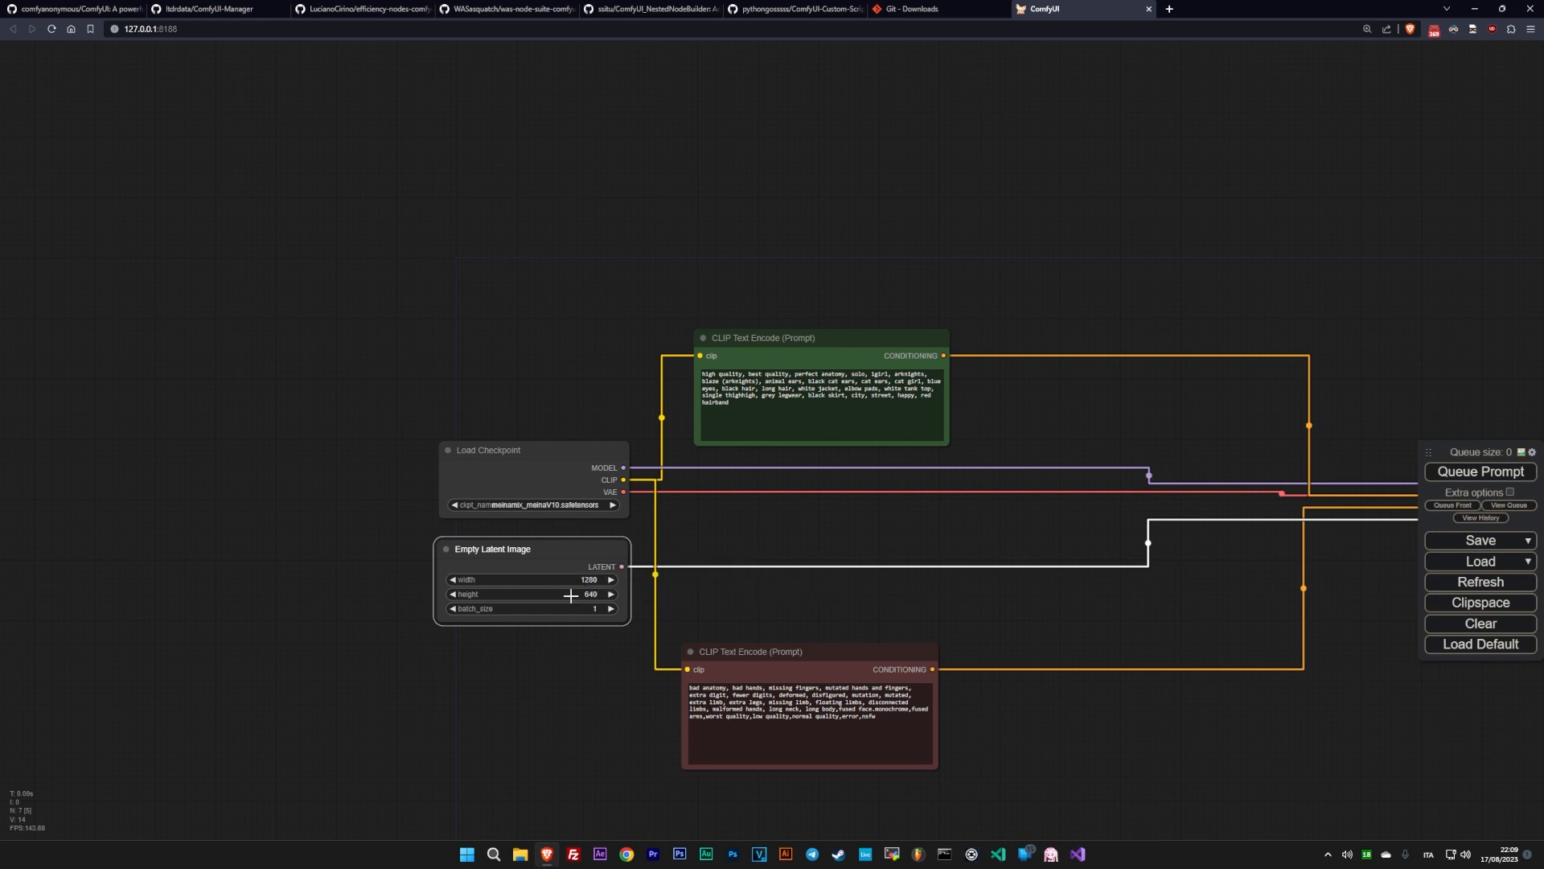
pyautogui.click(574, 594)
pyautogui.press('Return')
# - Convert the positive CLIP Text Encode node's text to an input, feed it from a new Primitive node, and move the encode node up
pyautogui.moveTo(788, 338); pyautogui.dragTo(794, 293)
pyautogui.rightClick(795, 294)
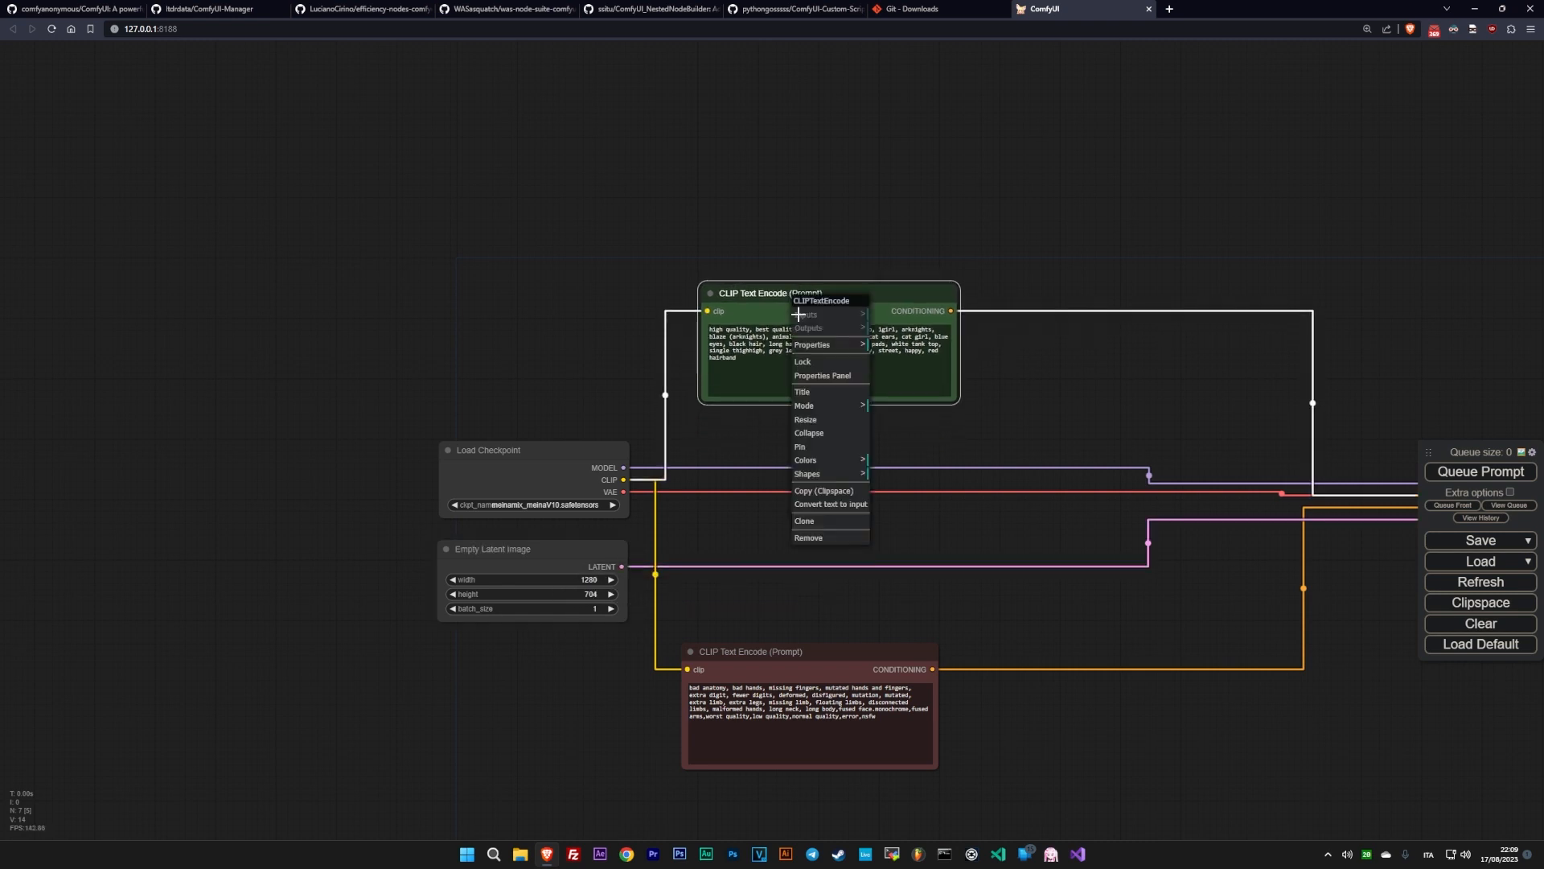
pyautogui.click(830, 504)
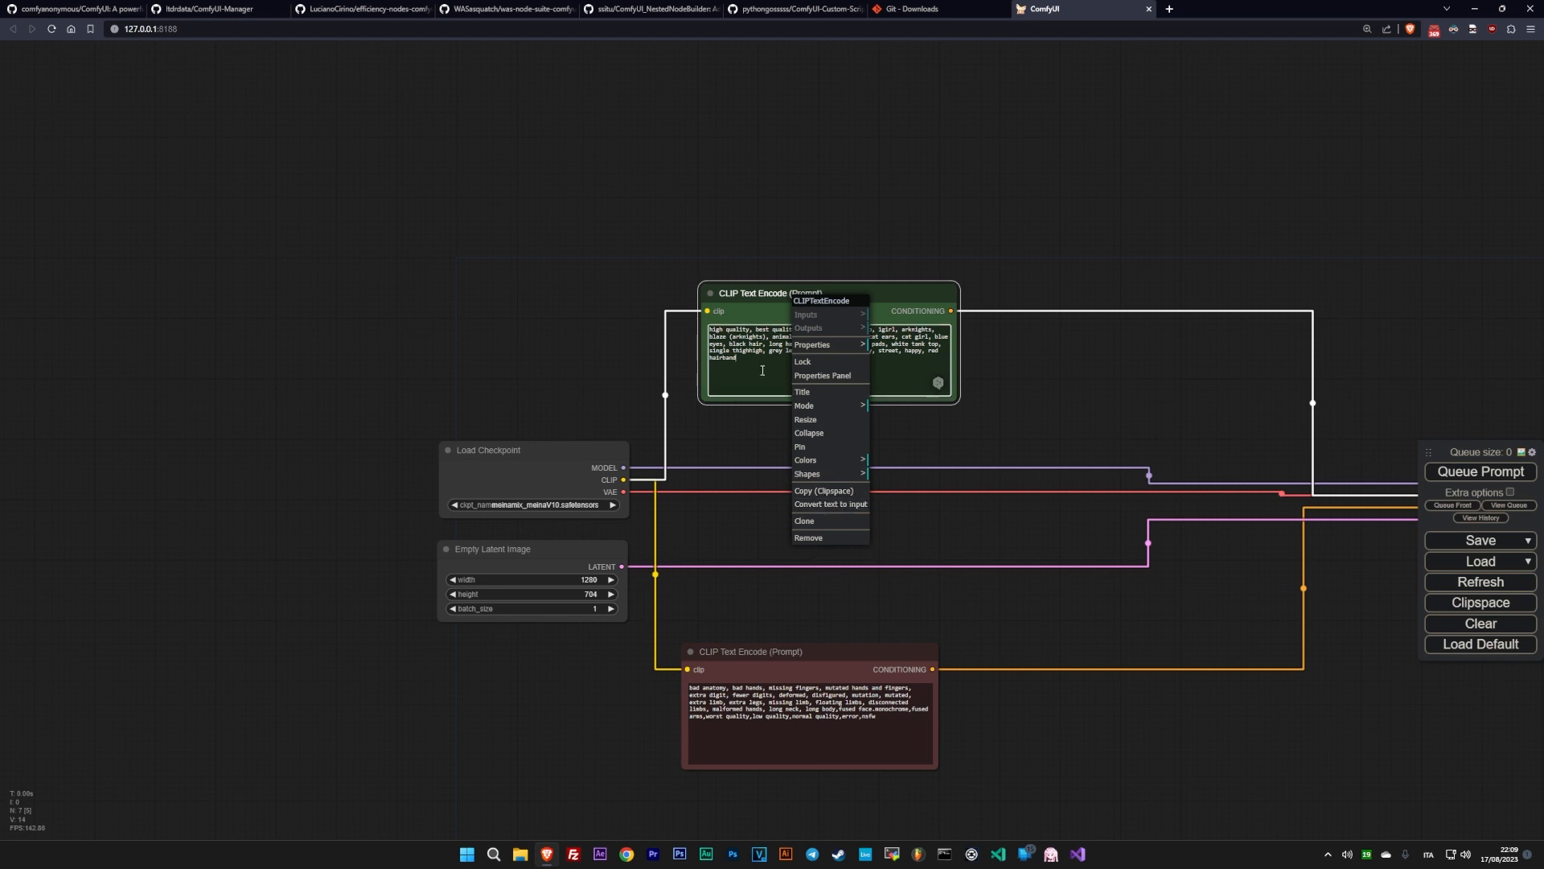
pyautogui.moveTo(723, 332); pyautogui.dragTo(677, 200)
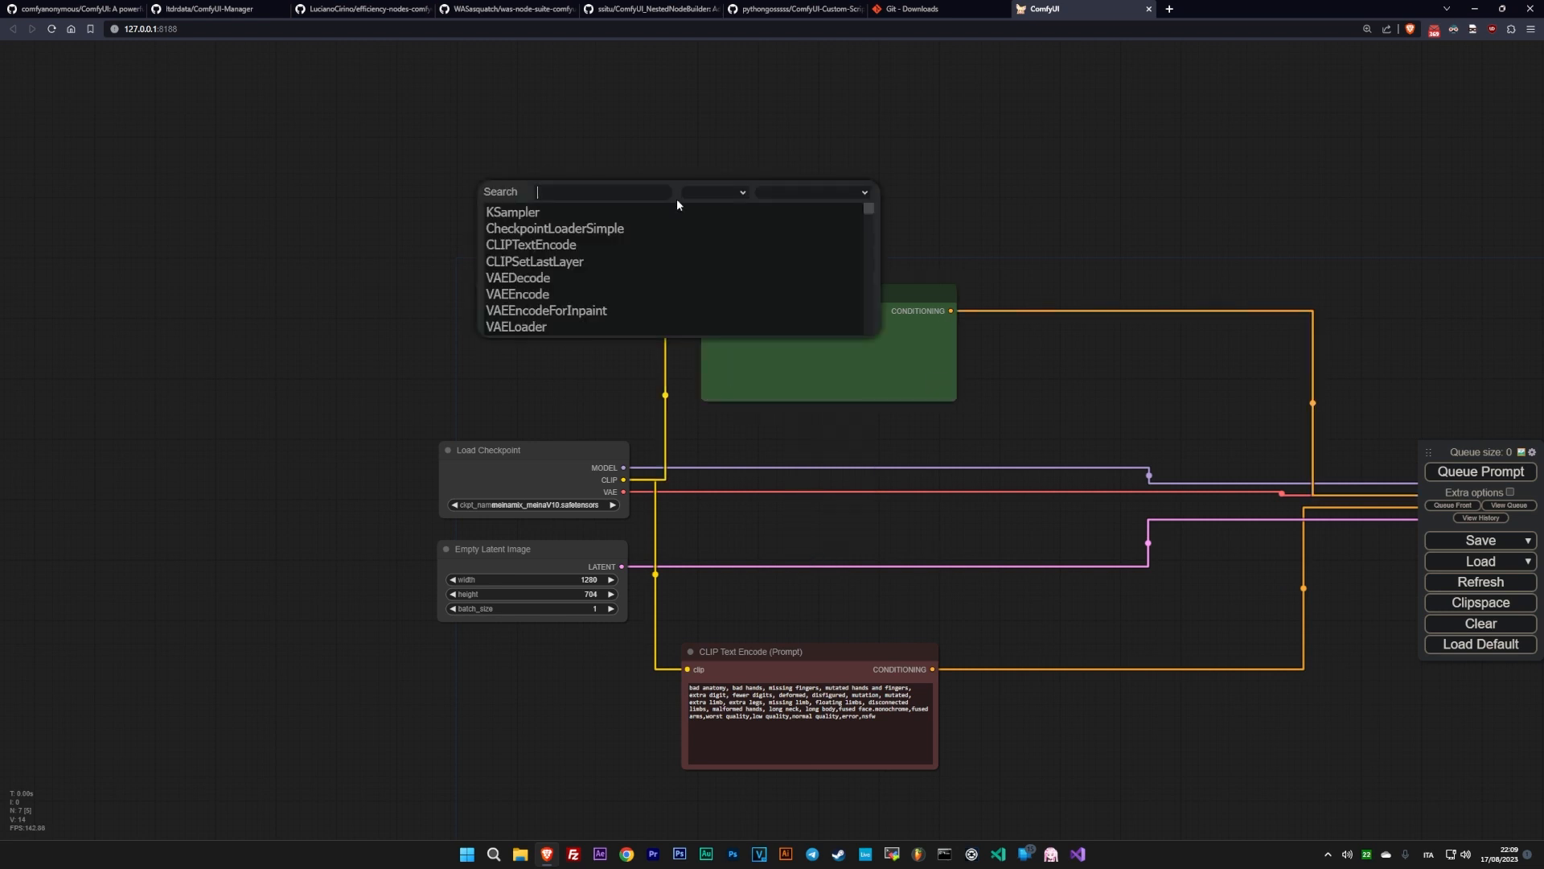
pyautogui.write('primi')
pyautogui.click(524, 226)
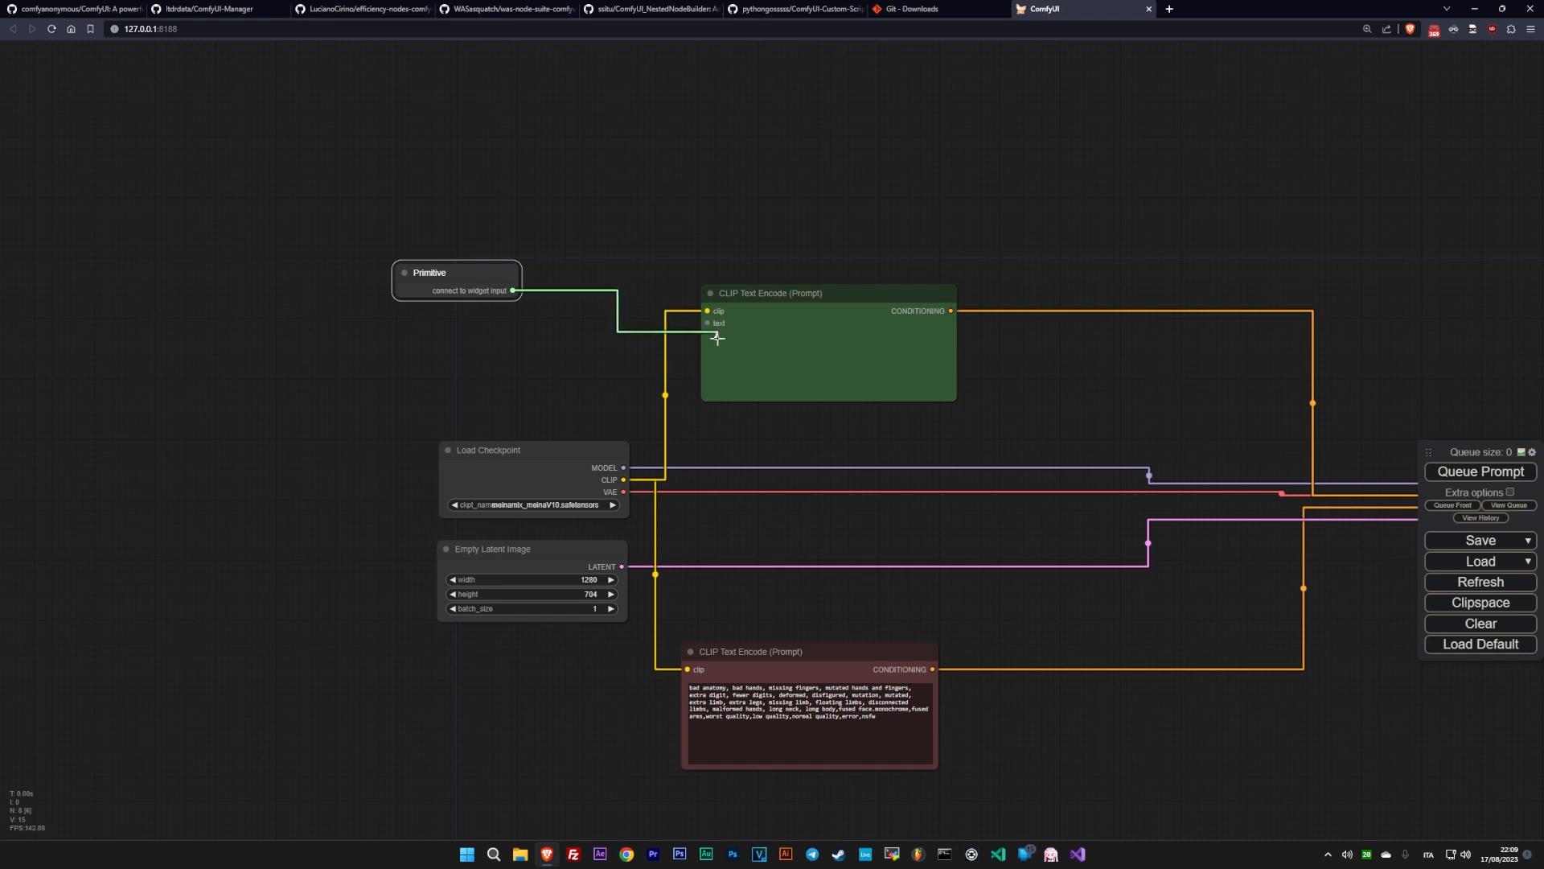
pyautogui.moveTo(523, 311); pyautogui.dragTo(622, 273)
pyautogui.moveTo(745, 293); pyautogui.dragTo(808, 165)
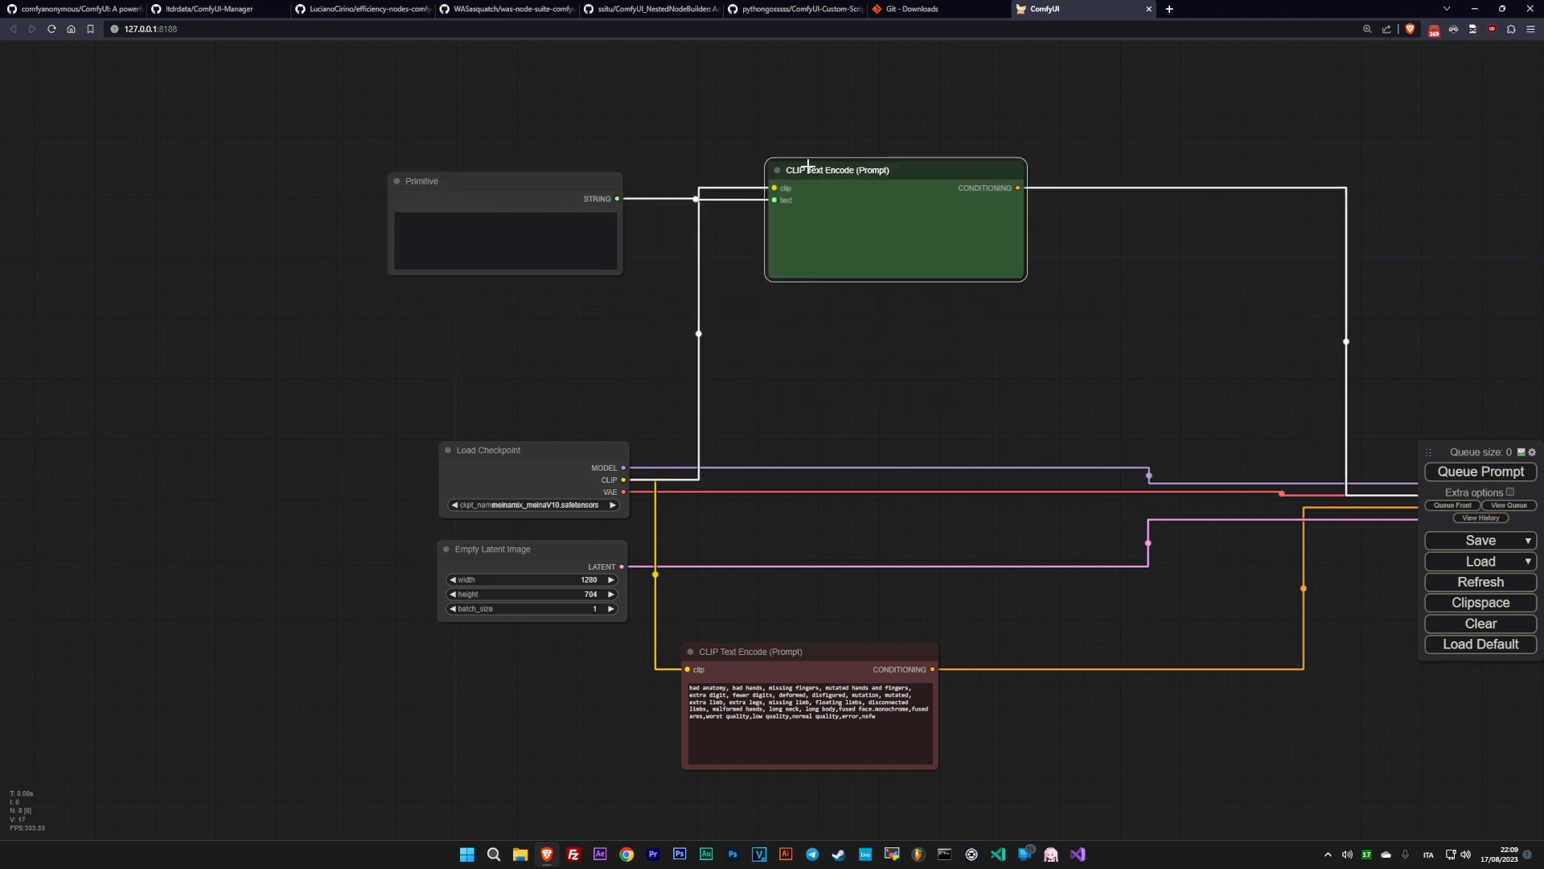
# - Move the negative CLIP Text Encode node to the right, and paste the positive prompt text into the connected Primitive node
pyautogui.moveTo(760, 650); pyautogui.dragTo(889, 618)
pyautogui.rightClick(869, 678)
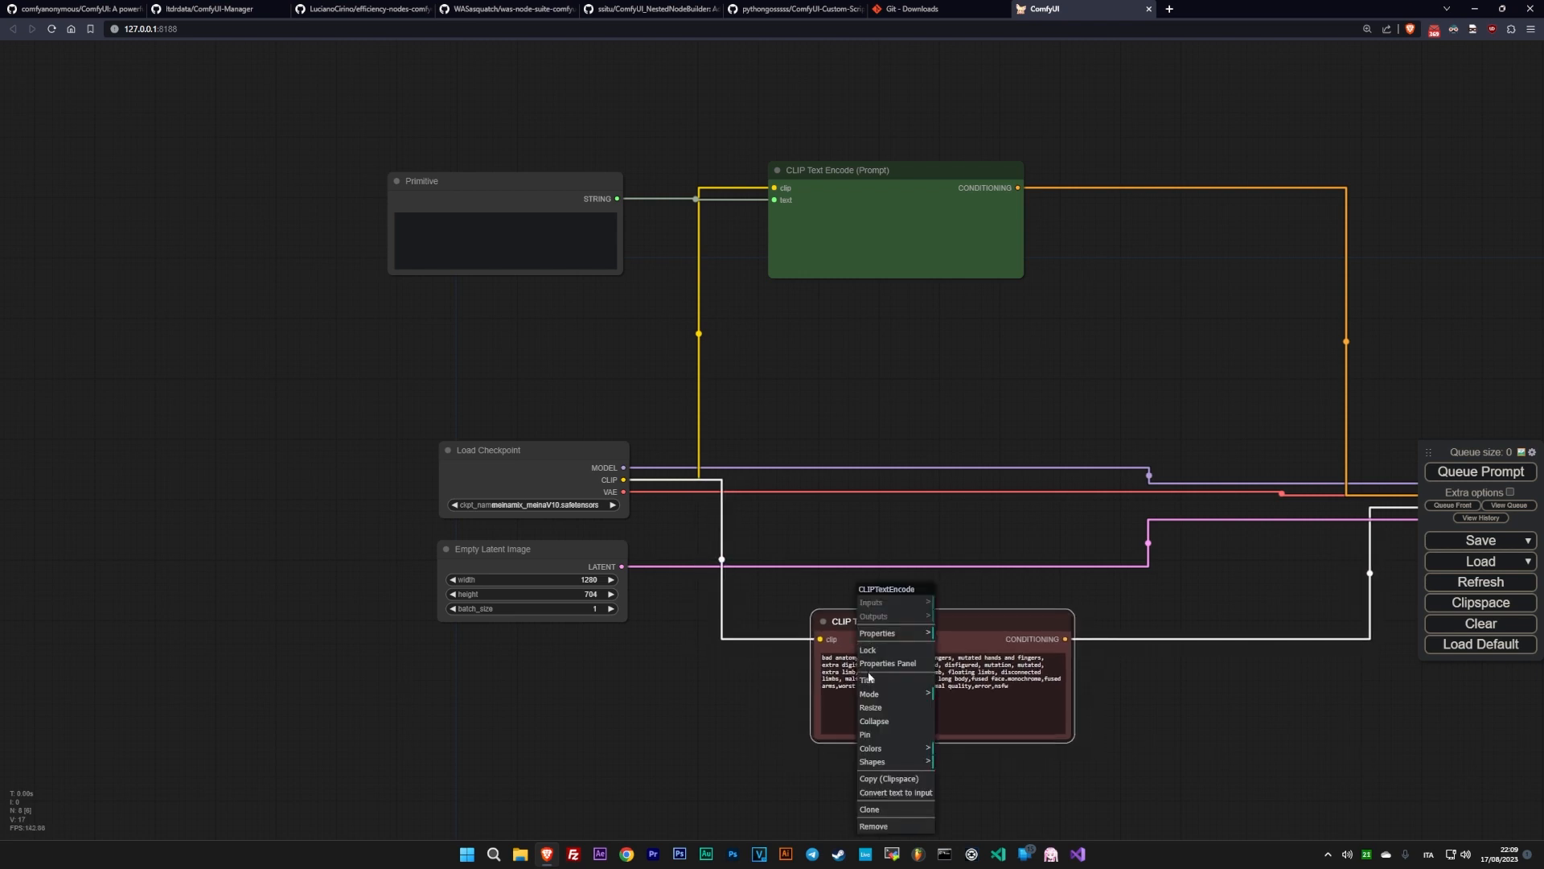
pyautogui.click(507, 241)
pyautogui.write('high quality, best quality, perfect anatomy, solo, 1girl, arknights, blaze (arknights), animal ears, black cat ears, cat ears, cat girl, blue eyes, black hair, long hair, white jacket, elbow pads, white tank top, single thighhigh, grey legwear, black skirt, city, street, happy, red hairband')
# - Move the negative prompt text into a new, enlarged Primitive node connected to the negative CLIP Text Encode node's converted text input
pyautogui.click(837, 704)
pyautogui.hotkey('ctrl', 'a')
pyautogui.hotkey('ctrl', 'x')
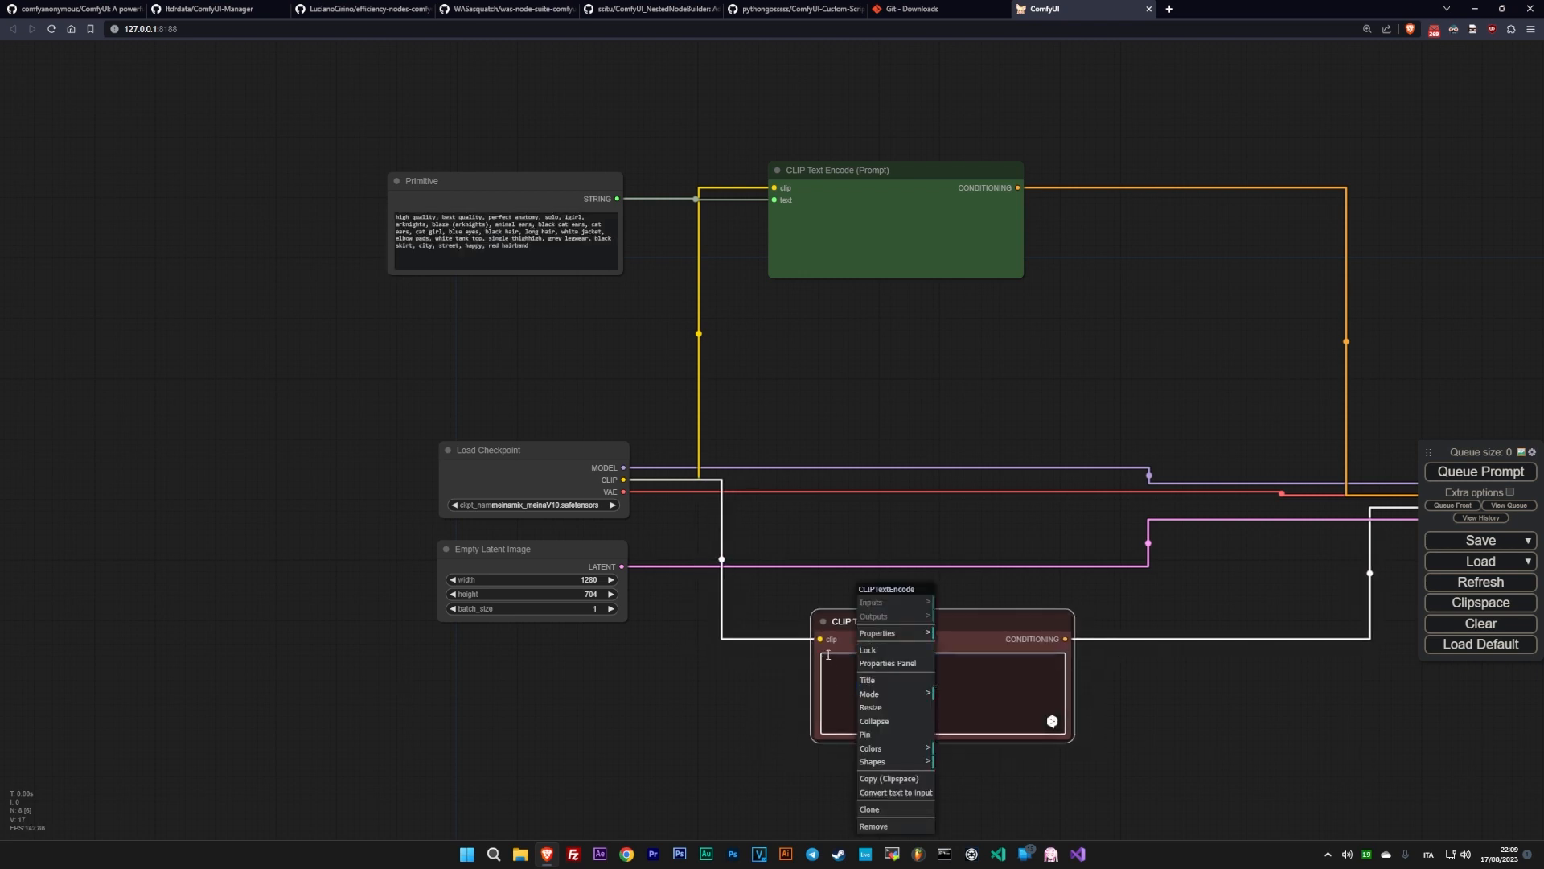
pyautogui.moveTo(962, 625); pyautogui.dragTo(959, 614)
pyautogui.rightClick(884, 616)
pyautogui.click(917, 784)
pyautogui.moveTo(817, 639); pyautogui.dragTo(588, 697)
pyautogui.doubleClick(564, 666)
pyautogui.write('prim')
pyautogui.press('Return')
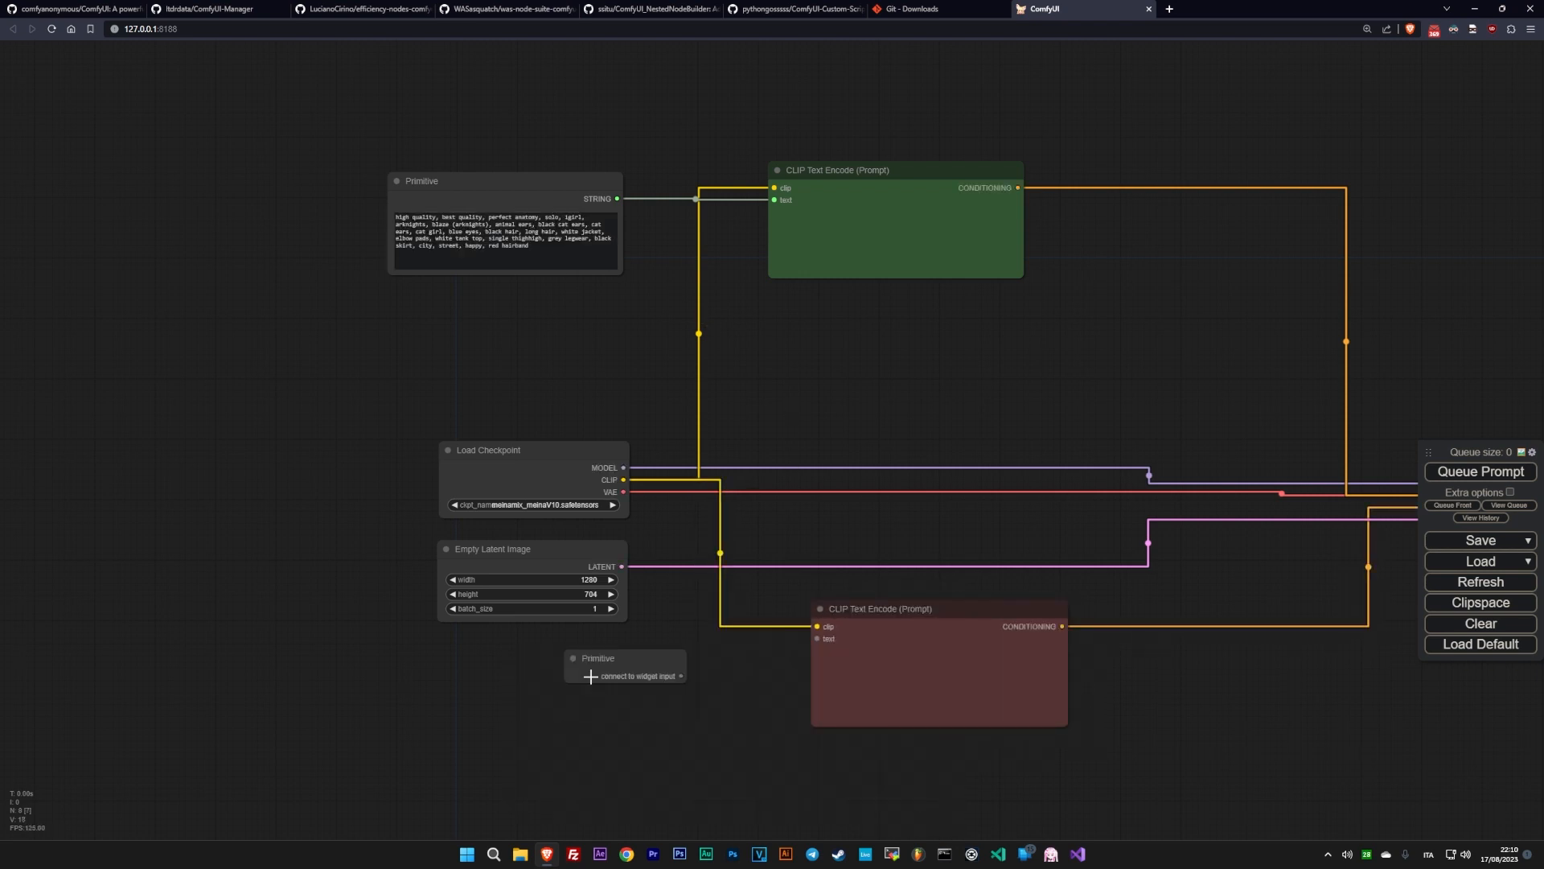
pyautogui.moveTo(680, 676); pyautogui.dragTo(817, 639)
pyautogui.hotkey('ctrl', 'v')
pyautogui.moveTo(756, 781); pyautogui.dragTo(789, 794)
pyautogui.moveTo(644, 658); pyautogui.dragTo(520, 665)
# - Duplicate the positive CLIP Text Encode node below the original and connect a new Primitive node to the copy's text input
pyautogui.moveTo(876, 175); pyautogui.dragTo(886, 160)
pyautogui.hotkey('ctrl', 'c')
pyautogui.hotkey('ctrl', 'v')
pyautogui.doubleClick(522, 324)
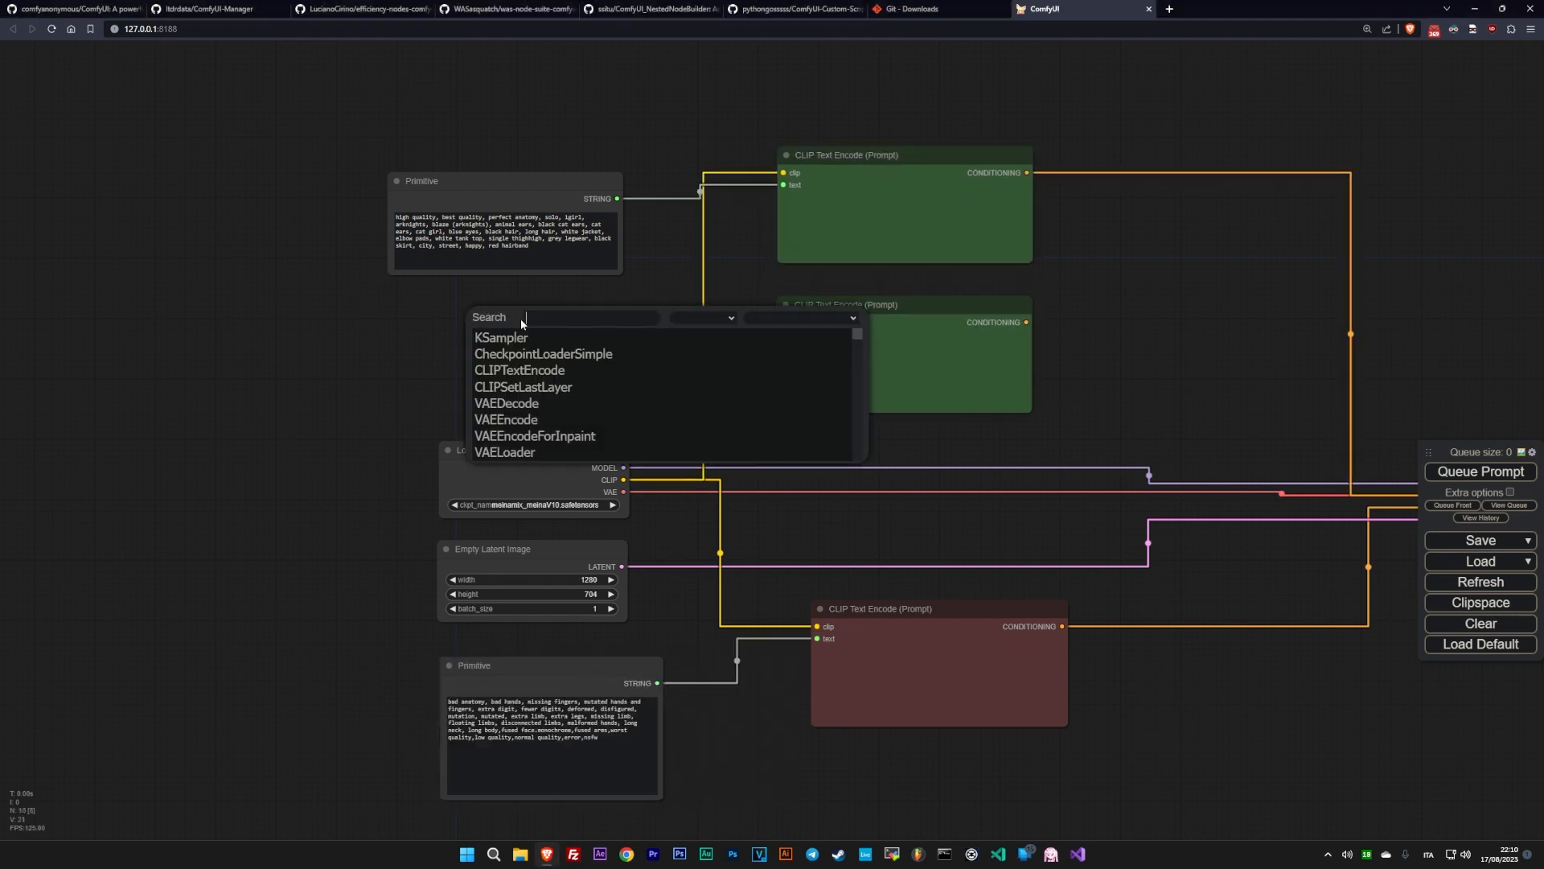
pyautogui.write('primi')
pyautogui.click(504, 354)
# - Move the first positive Primitive node up, colour it purple and title it "Positive Charater"
pyautogui.moveTo(512, 180); pyautogui.dragTo(507, 145)
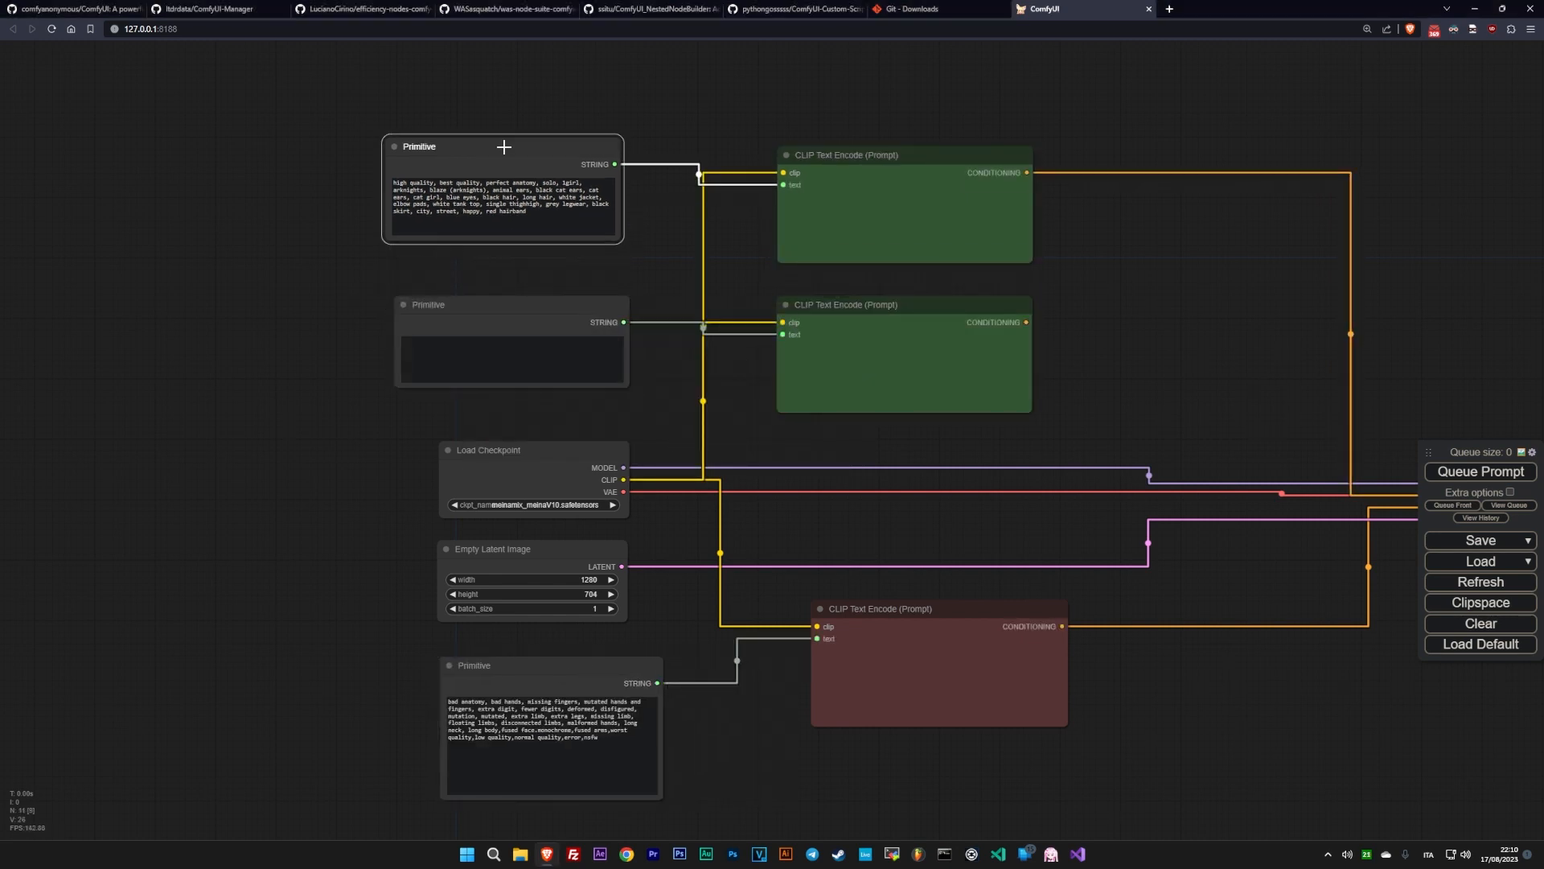
pyautogui.rightClick(507, 145)
pyautogui.click(541, 279)
pyautogui.click(603, 376)
pyautogui.rightClick(491, 148)
pyautogui.click(520, 212)
pyautogui.hotkey('ctrl', 'a')
pyautogui.write('Positive Charater')
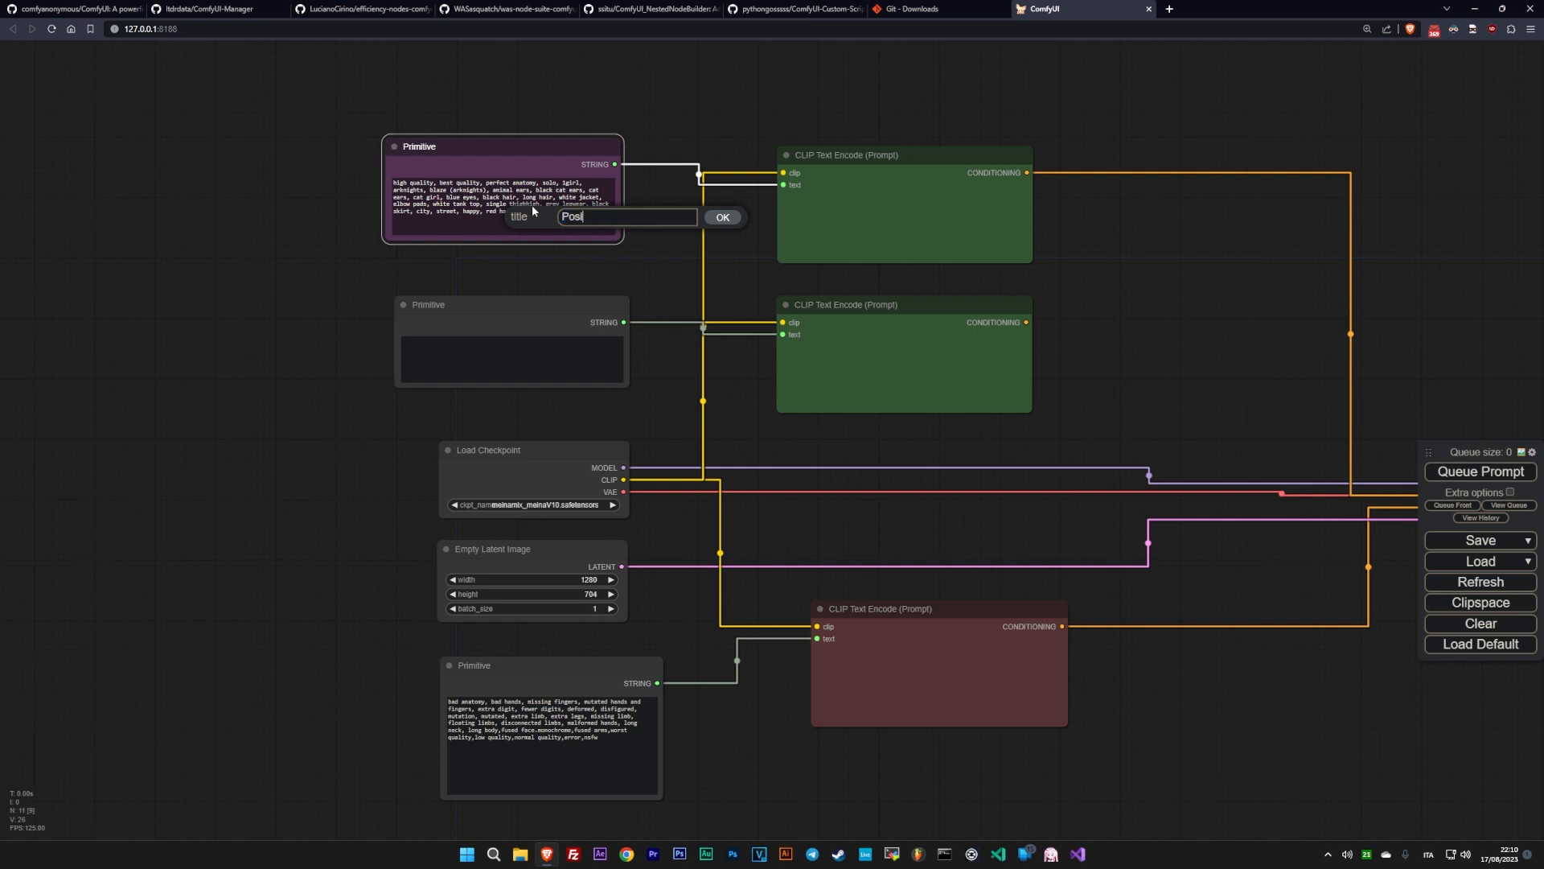
pyautogui.press('Return')
# - Title the second, empty Primitive node "Positive Background" and colour it pale_blue
pyautogui.rightClick(468, 302)
pyautogui.click(489, 362)
pyautogui.hotkey('ctrl', 'a')
pyautogui.write('Positive Background')
pyautogui.press('Return')
pyautogui.rightClick(441, 308)
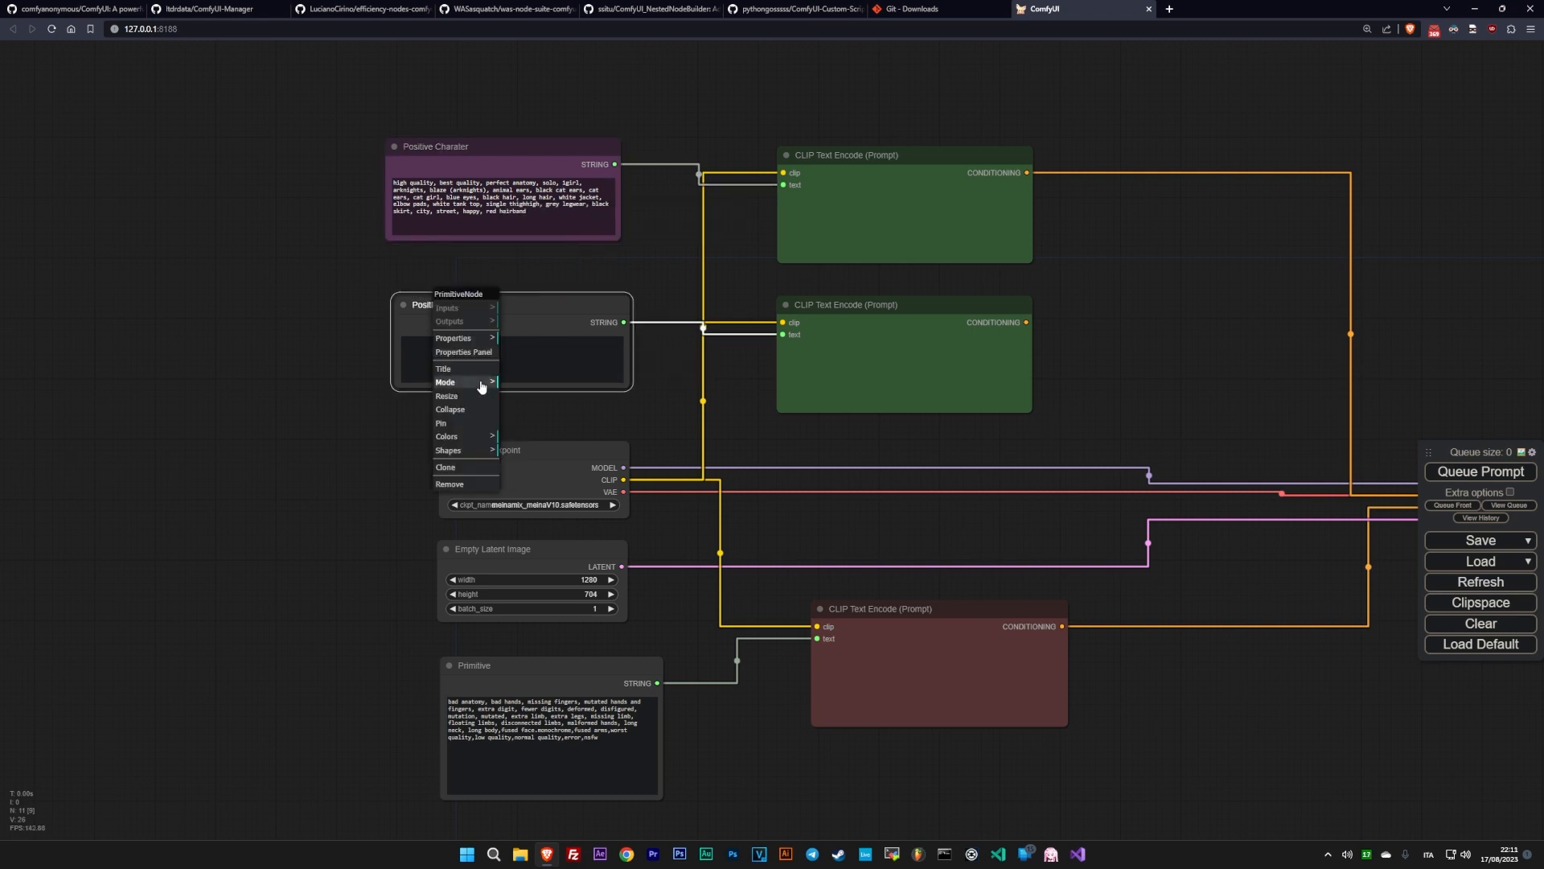
pyautogui.click(481, 437)
pyautogui.click(533, 501)
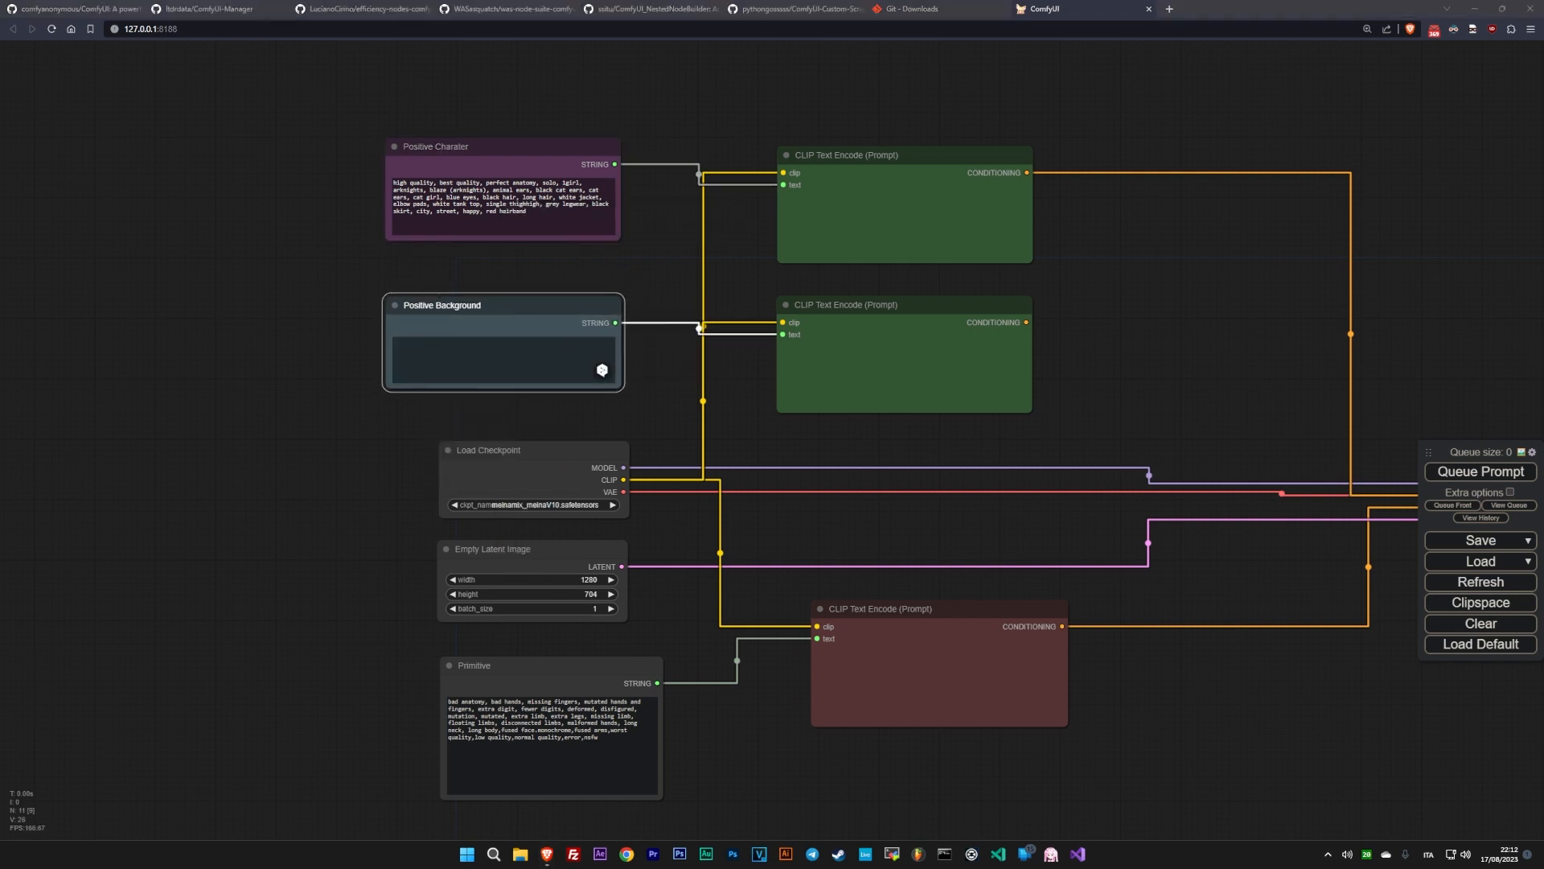
# - Paste the cyberpunk night city street prompt, ending in "night, moon light", into the Positive Background node
pyautogui.click(481, 374)
pyautogui.hotkey('ctrl', 'v')
# - Move the negative Primitive node slightly up, colour it red and title it "Negative"
pyautogui.moveTo(506, 683); pyautogui.dragTo(494, 660)
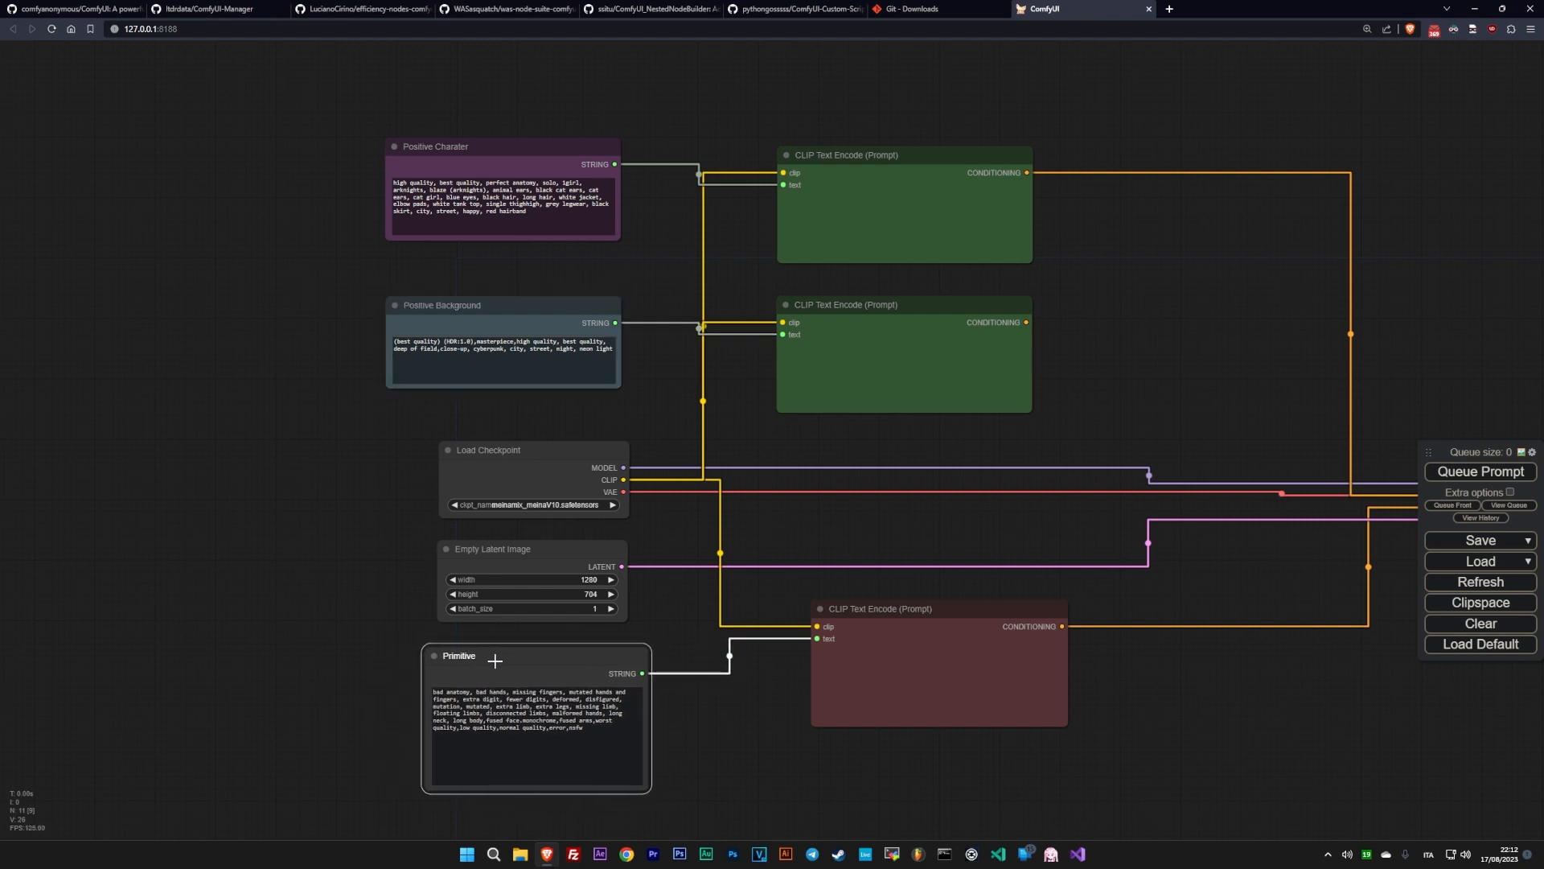
pyautogui.click(497, 778)
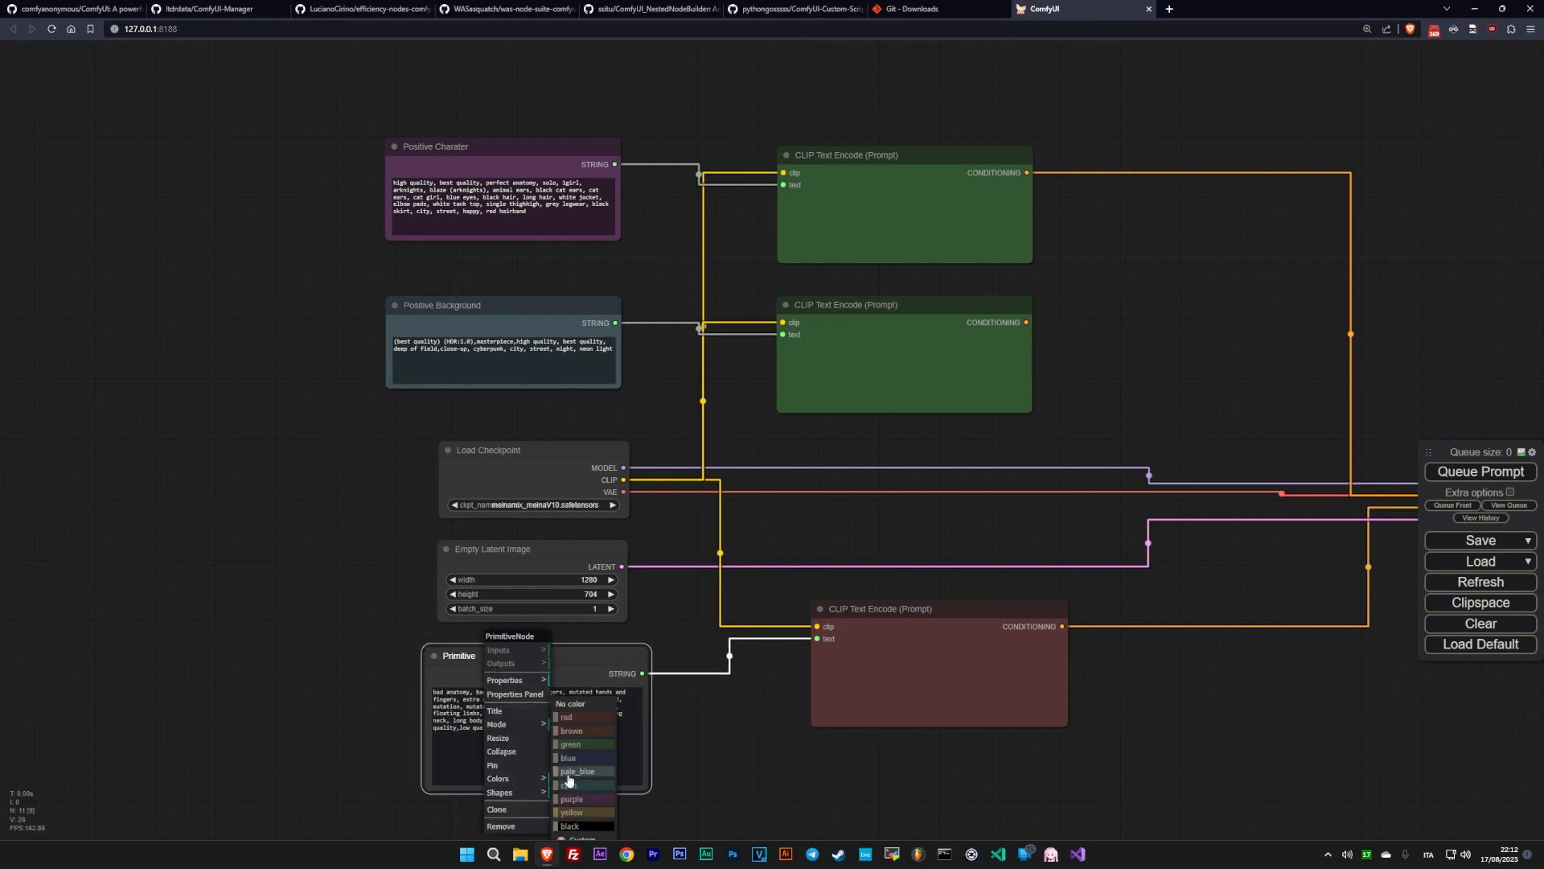
pyautogui.click(584, 719)
pyautogui.rightClick(508, 655)
pyautogui.click(531, 713)
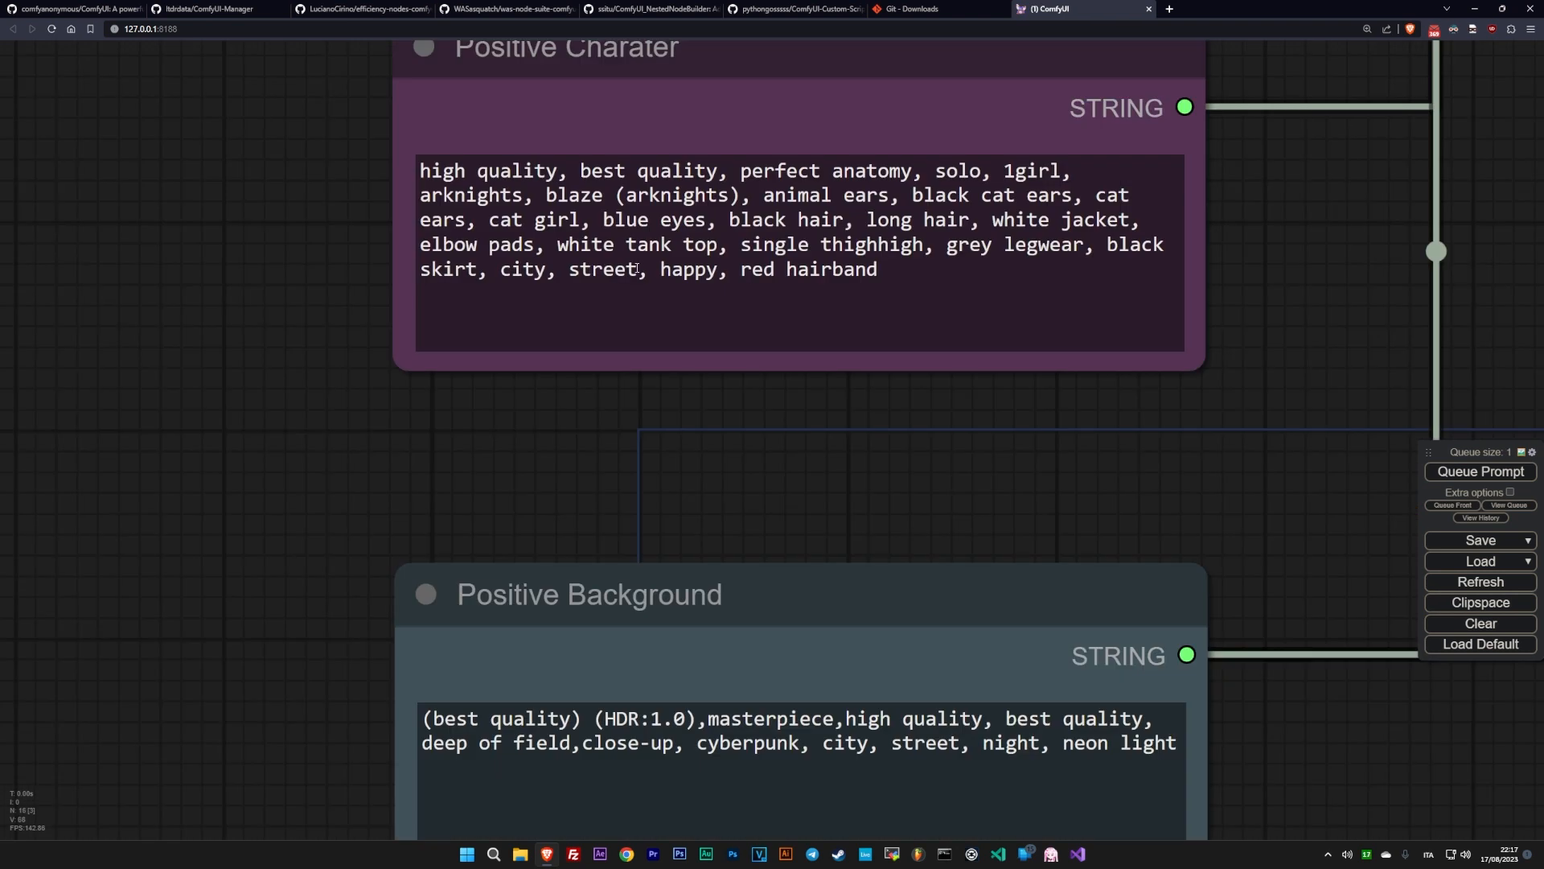
# - Delete "city, street," from the prompt in the Positive Charater node
pyautogui.moveTo(648, 270); pyautogui.dragTo(497, 275)
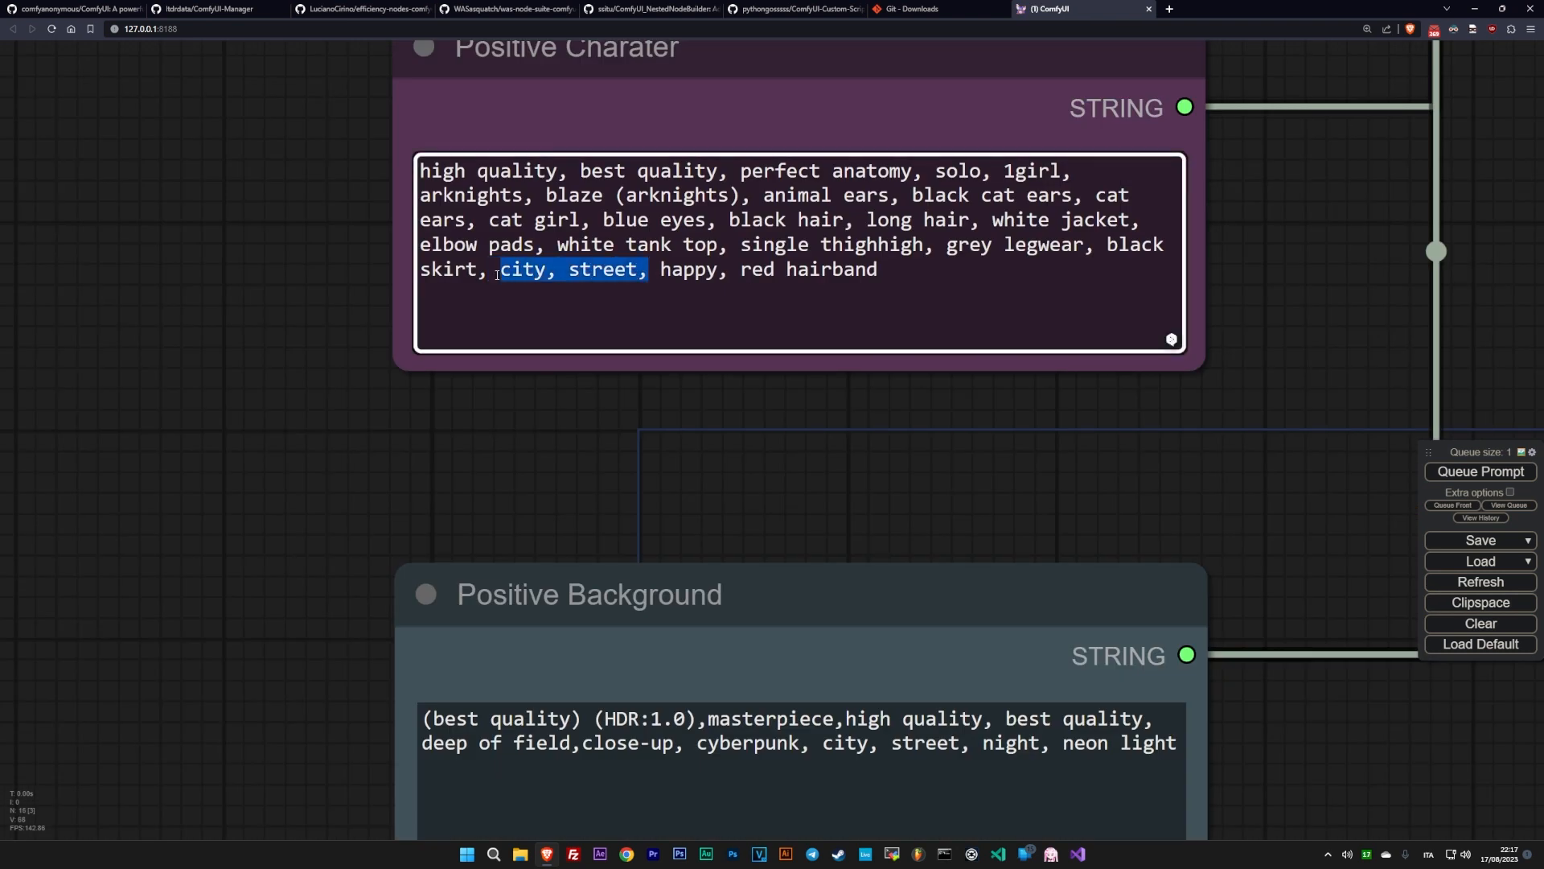
pyautogui.press('BackSpace')
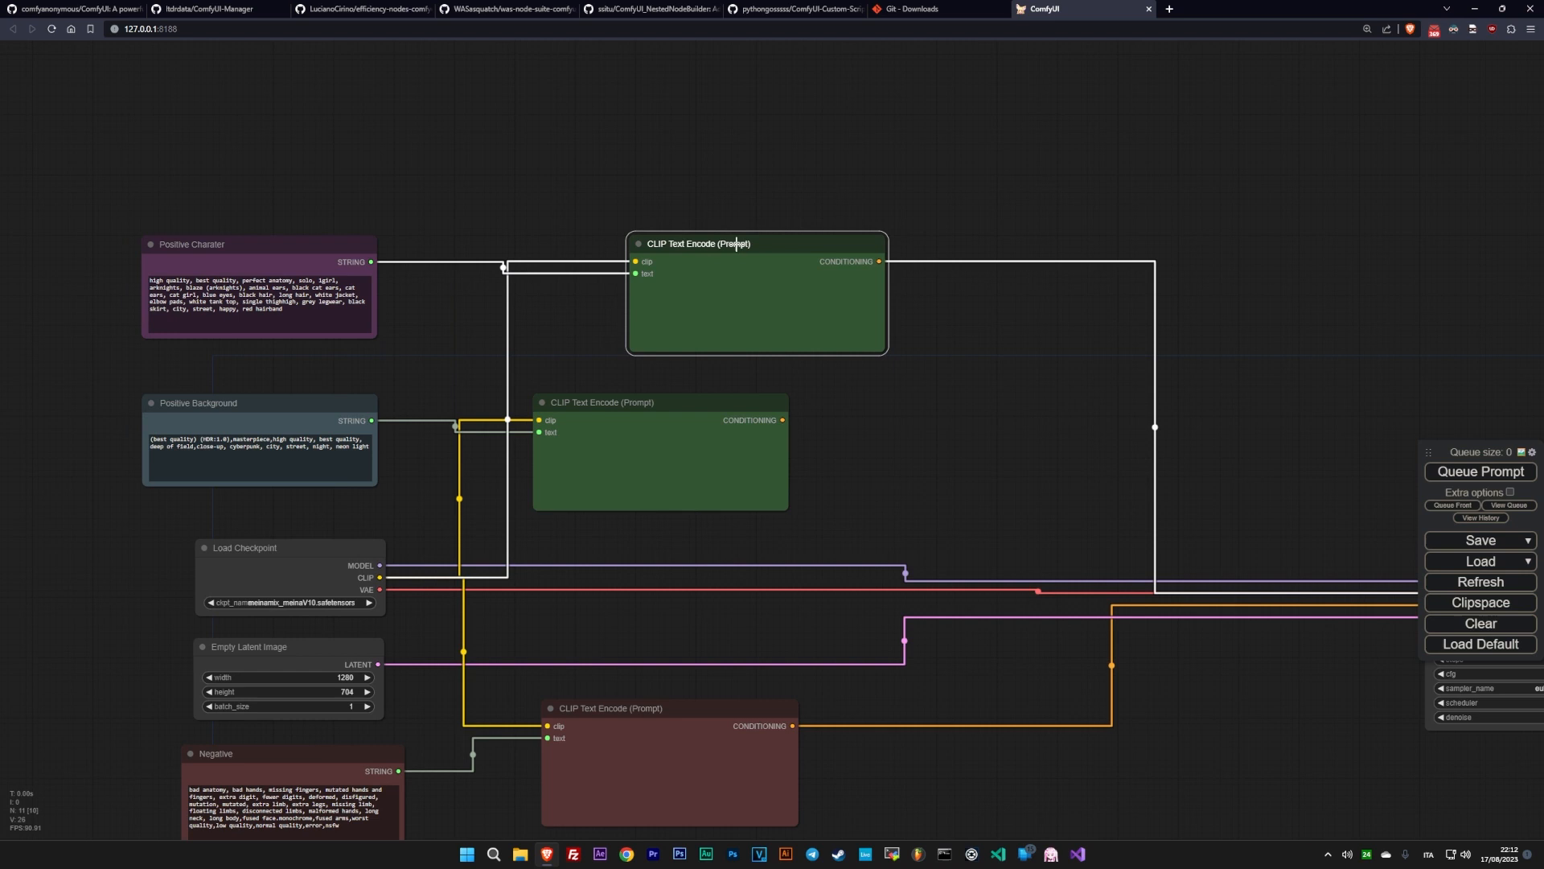
# - Move the two green CLIP Text Encode nodes farther from the Positive nodes to make room between them
pyautogui.moveTo(736, 244); pyautogui.dragTo(888, 218)
pyautogui.moveTo(669, 402); pyautogui.dragTo(945, 403)
pyautogui.moveTo(890, 225); pyautogui.dragTo(939, 218)
pyautogui.moveTo(892, 402); pyautogui.dragTo(907, 402)
# - Add a String Function node above the Positive nodes' links and set its tidy_tags to no
pyautogui.doubleClick(587, 166)
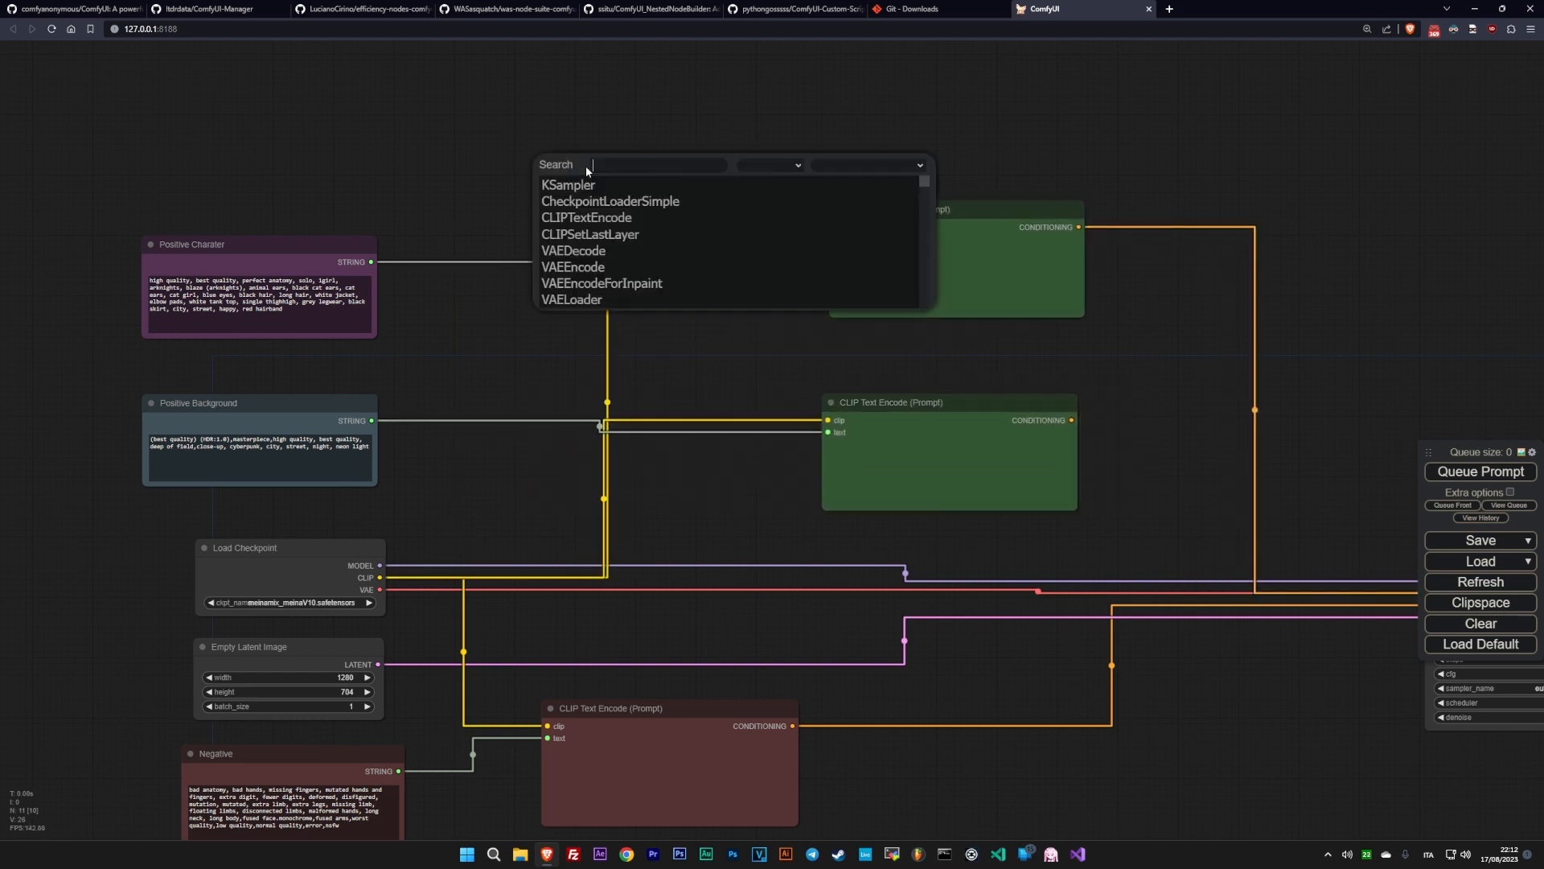
pyautogui.write('String')
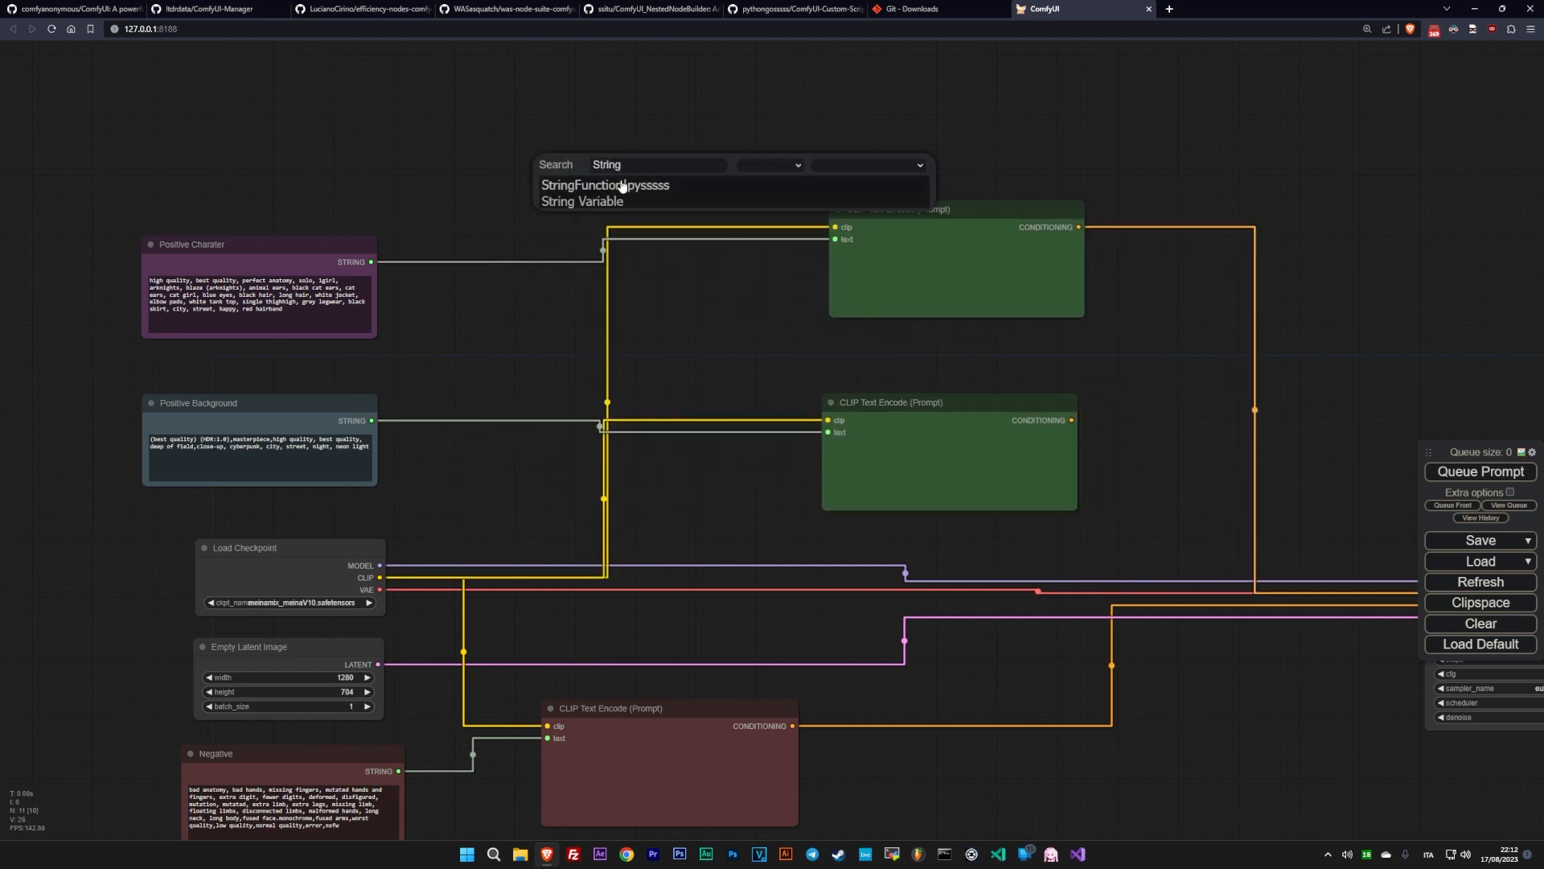
pyautogui.click(628, 178)
pyautogui.moveTo(628, 178); pyautogui.dragTo(574, 178)
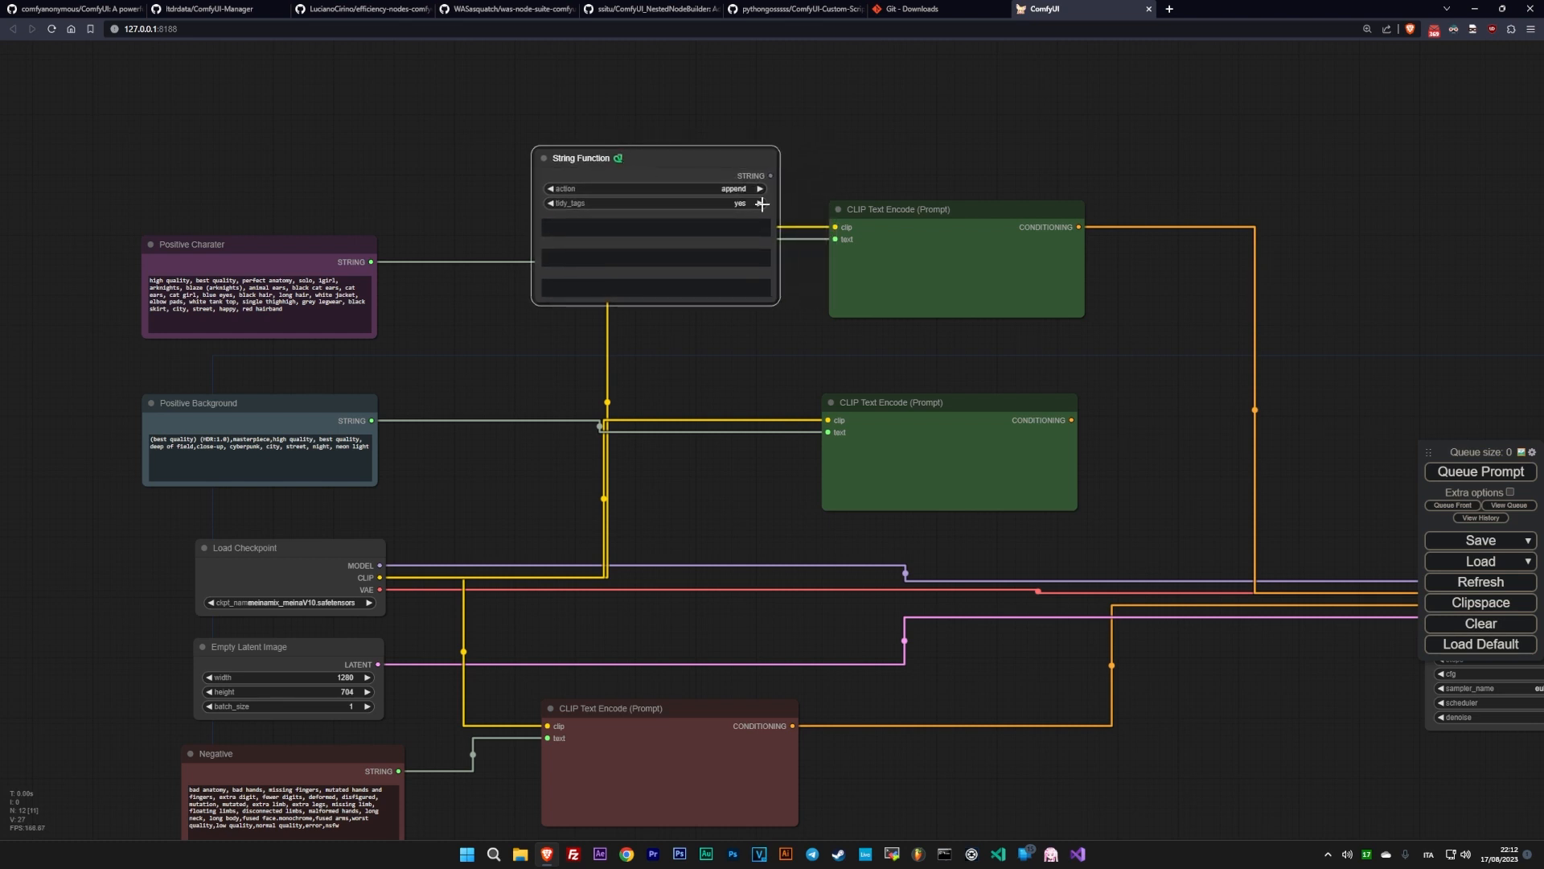
pyautogui.click(759, 202)
# - Convert the String Function's text_a and text_b to inputs and connect Positive Charater and Positive Background to them respectively
pyautogui.rightClick(539, 216)
pyautogui.click(568, 429)
pyautogui.rightClick(537, 215)
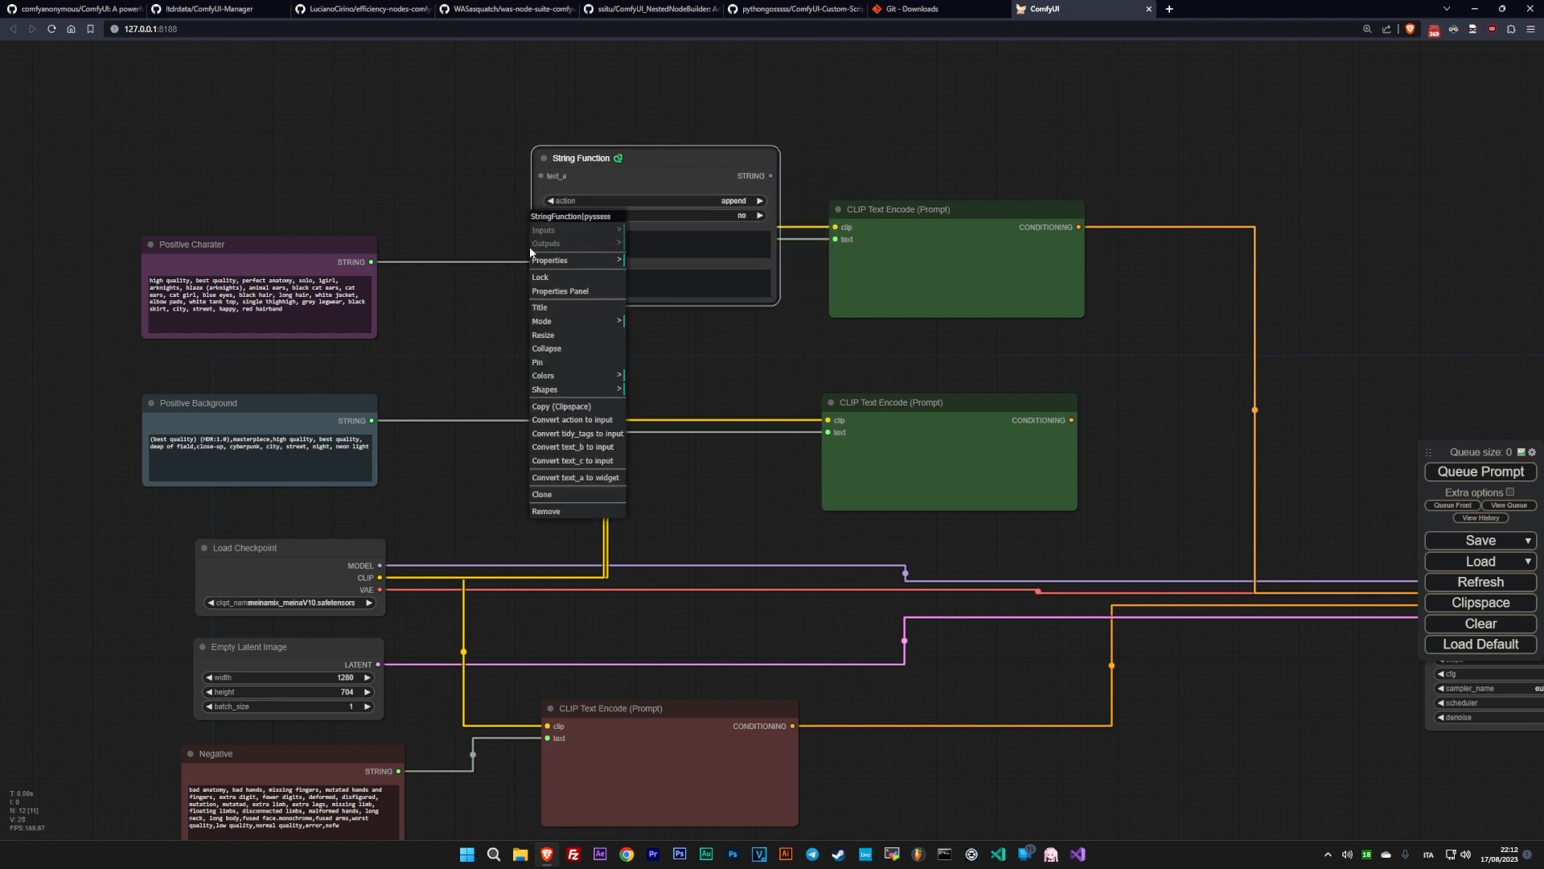
pyautogui.click(567, 450)
pyautogui.moveTo(373, 263); pyautogui.dragTo(540, 176)
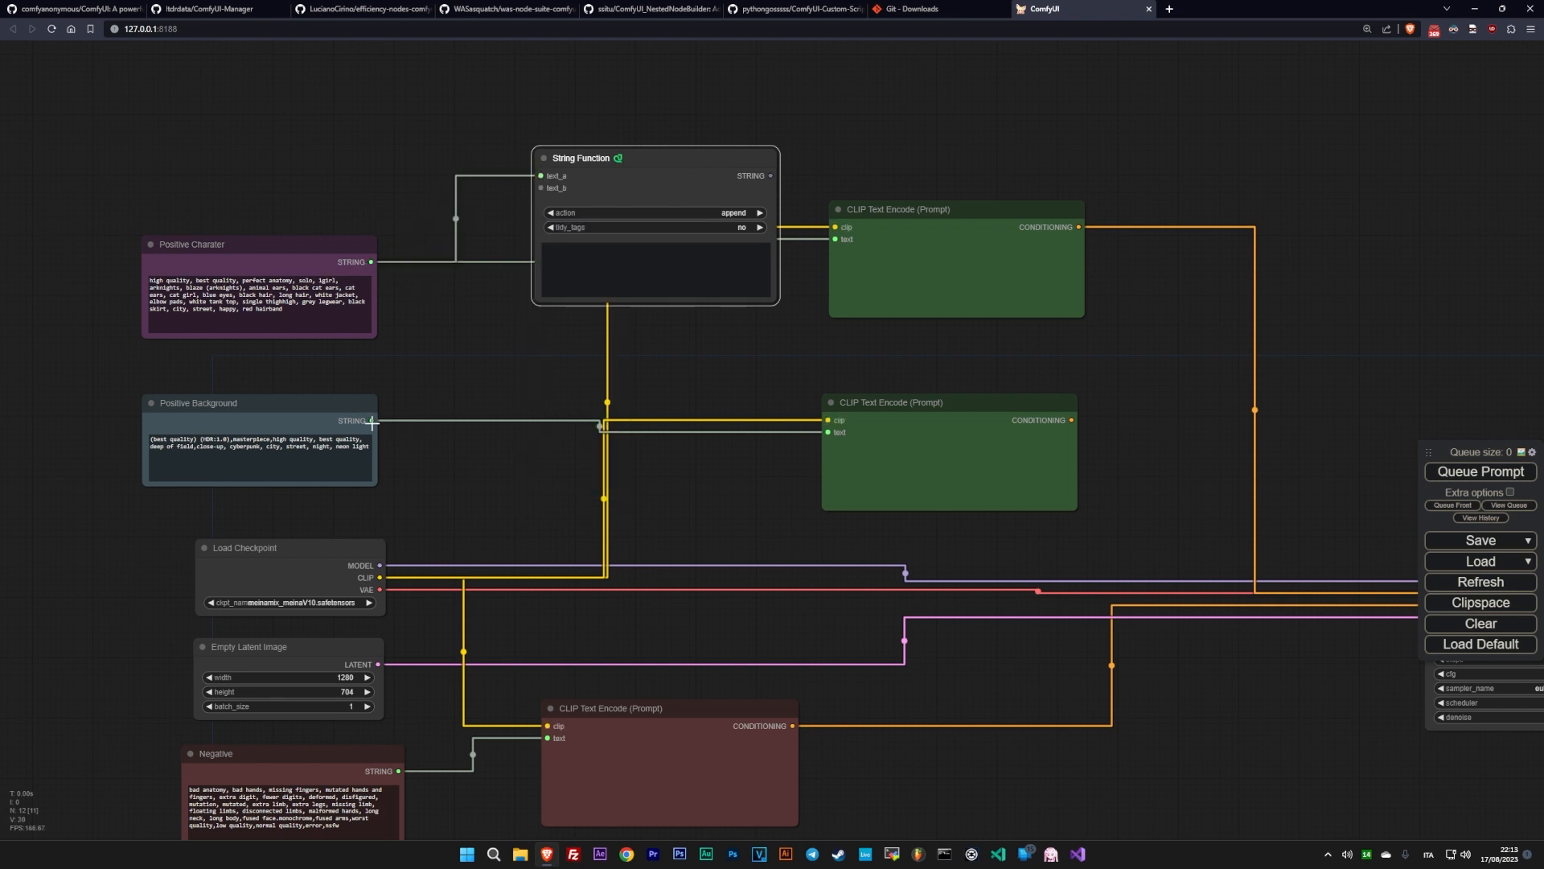
pyautogui.moveTo(372, 421); pyautogui.dragTo(540, 188)
# - Connect the String Function output to the upper green CLIP Text Encode's text input and spread these nodes and the lower encoder apart
pyautogui.moveTo(770, 176); pyautogui.dragTo(982, 156)
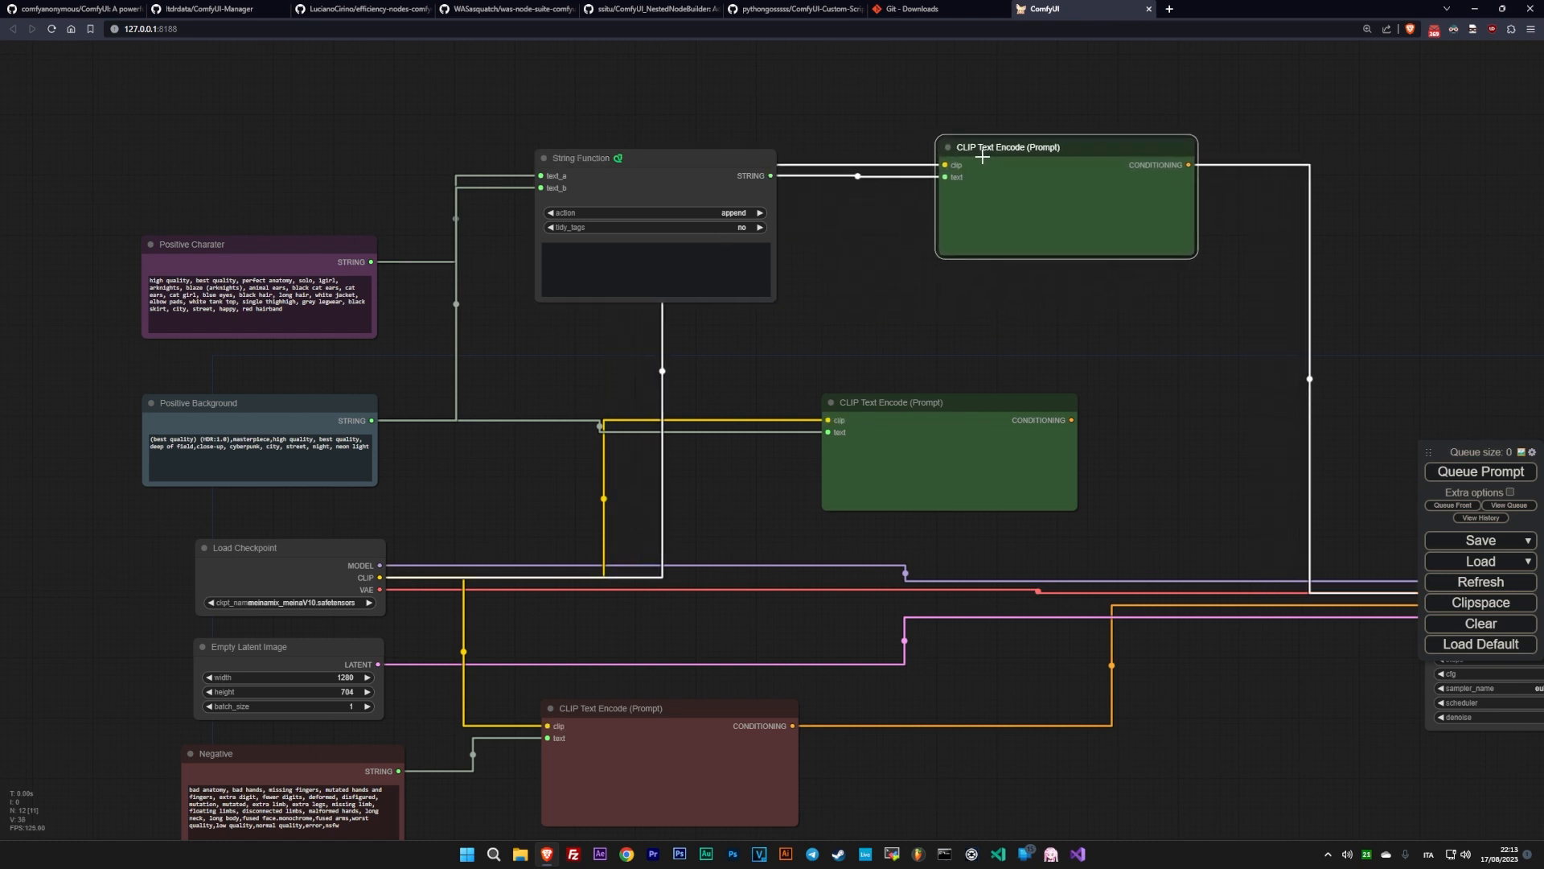
pyautogui.moveTo(708, 163); pyautogui.dragTo(682, 162)
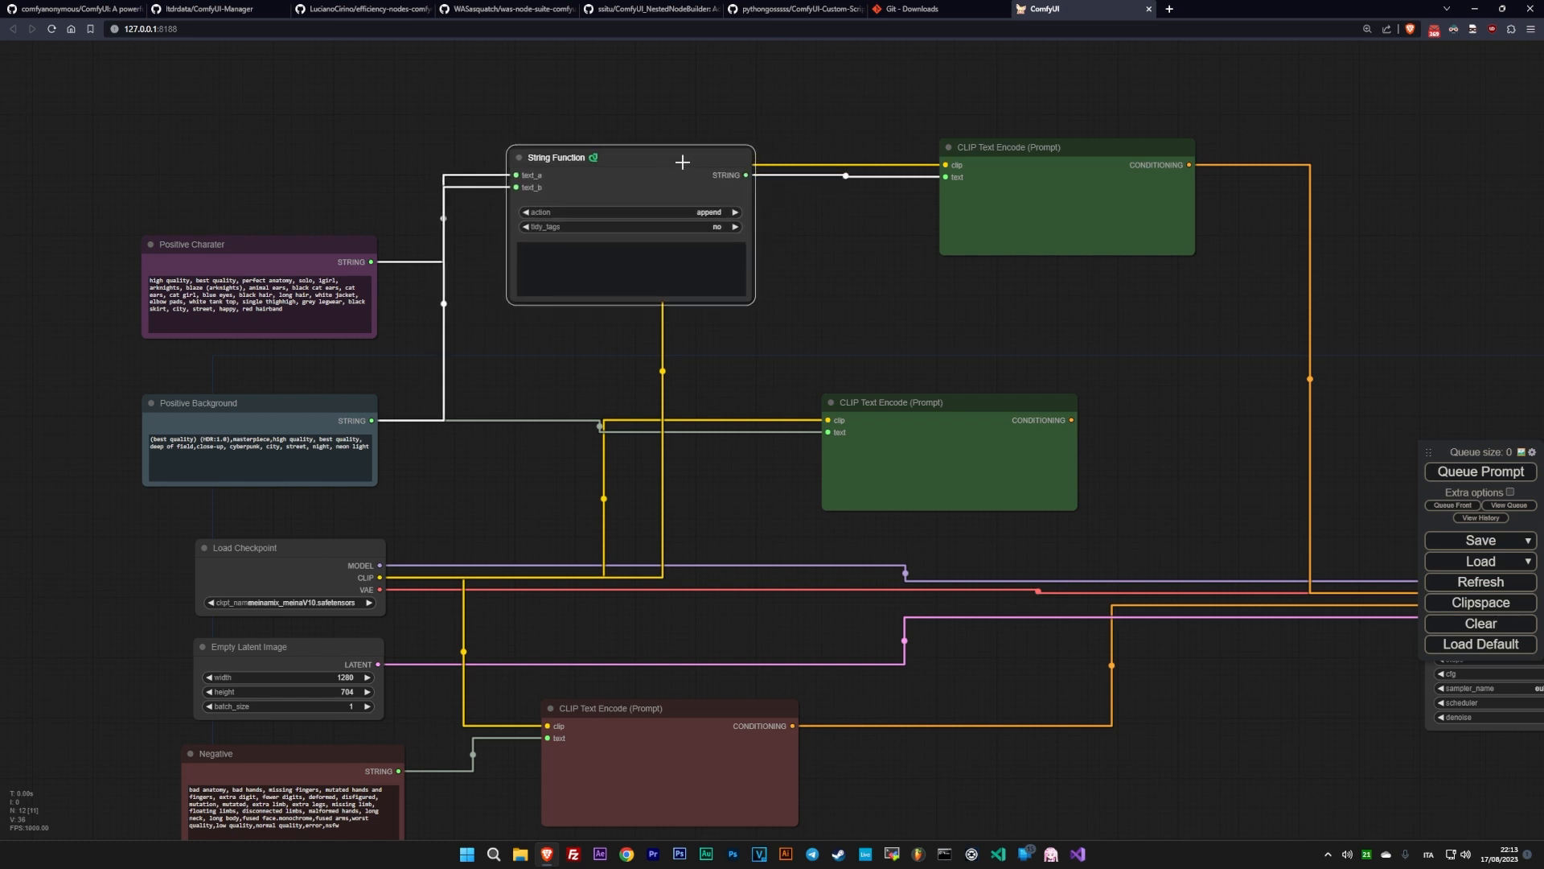
pyautogui.moveTo(897, 410); pyautogui.dragTo(1051, 399)
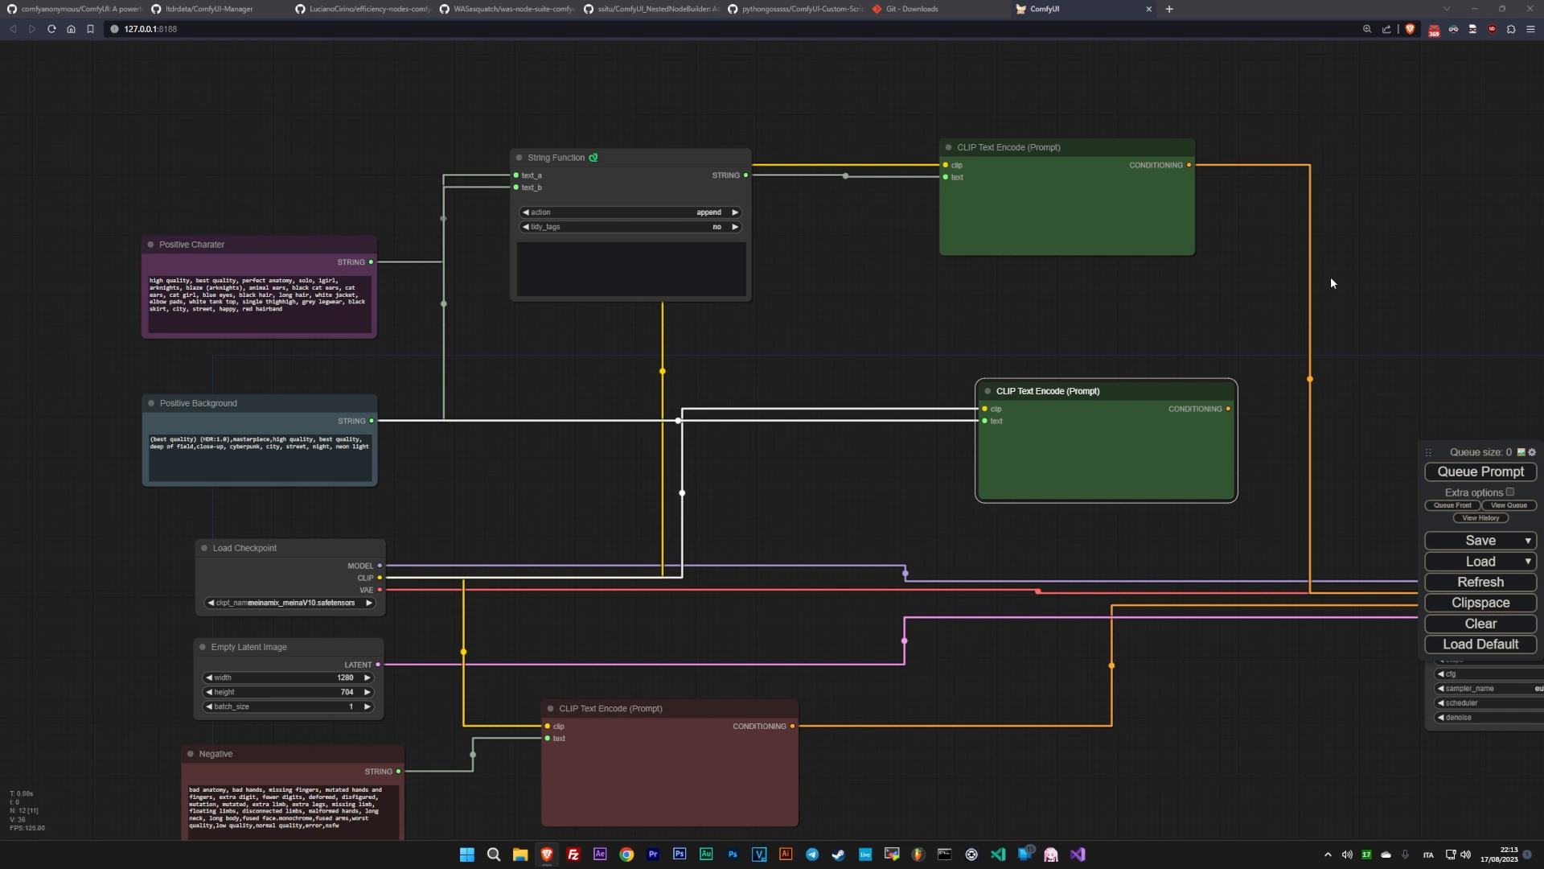
# - Add a Conditioning (Set Area) node in the empty space beyond the upper green CLIP Text Encode node
pyautogui.moveTo(1332, 283); pyautogui.dragTo(886, 421)
pyautogui.doubleClick(1018, 305)
pyautogui.write('Cond')
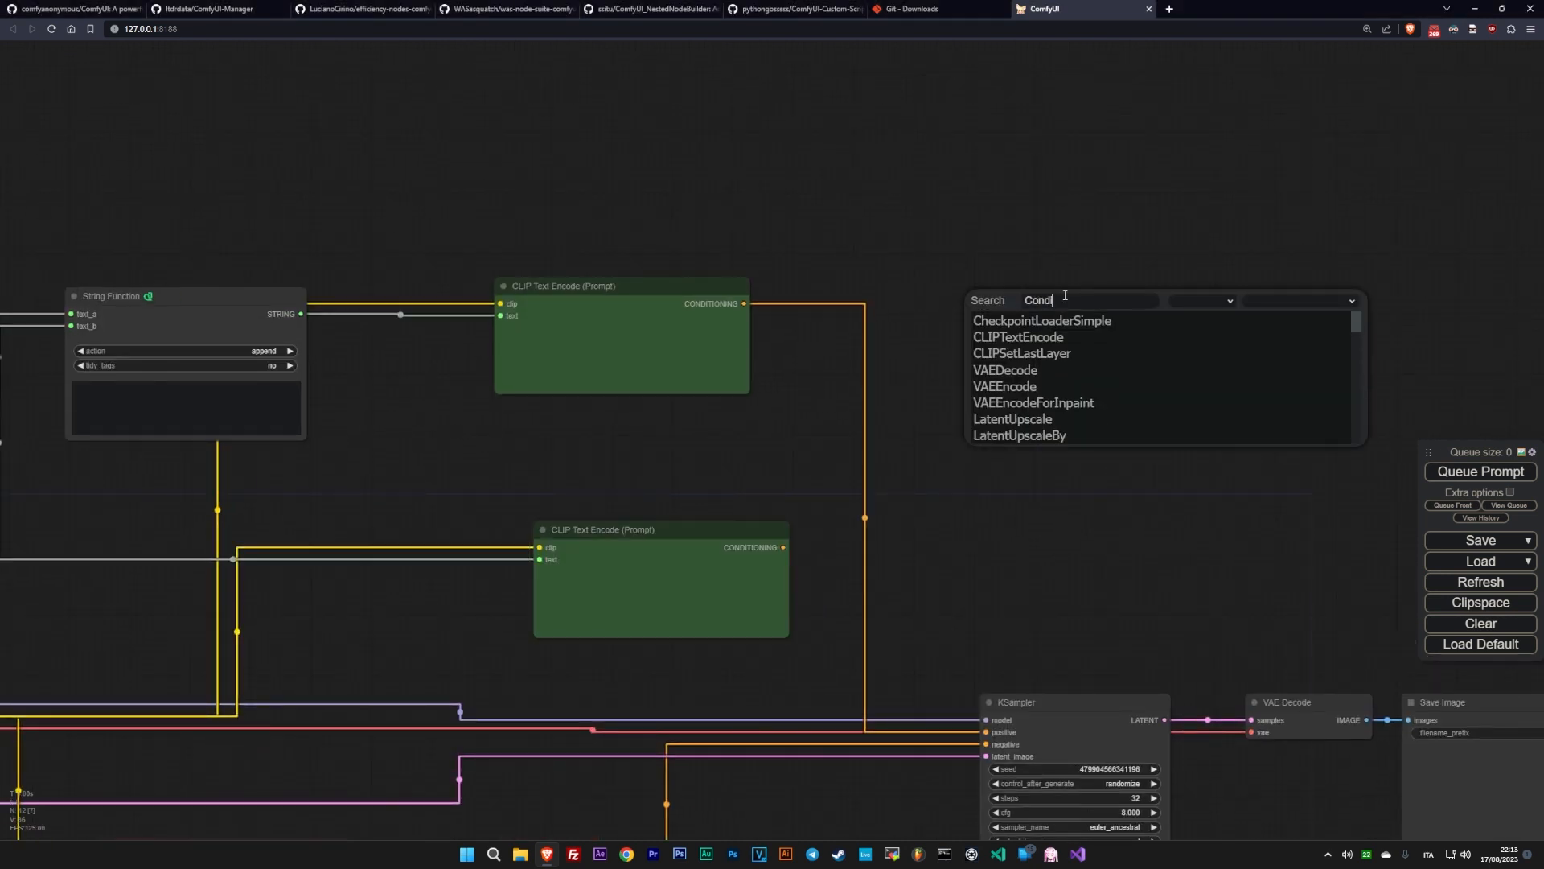
pyautogui.write('ition')
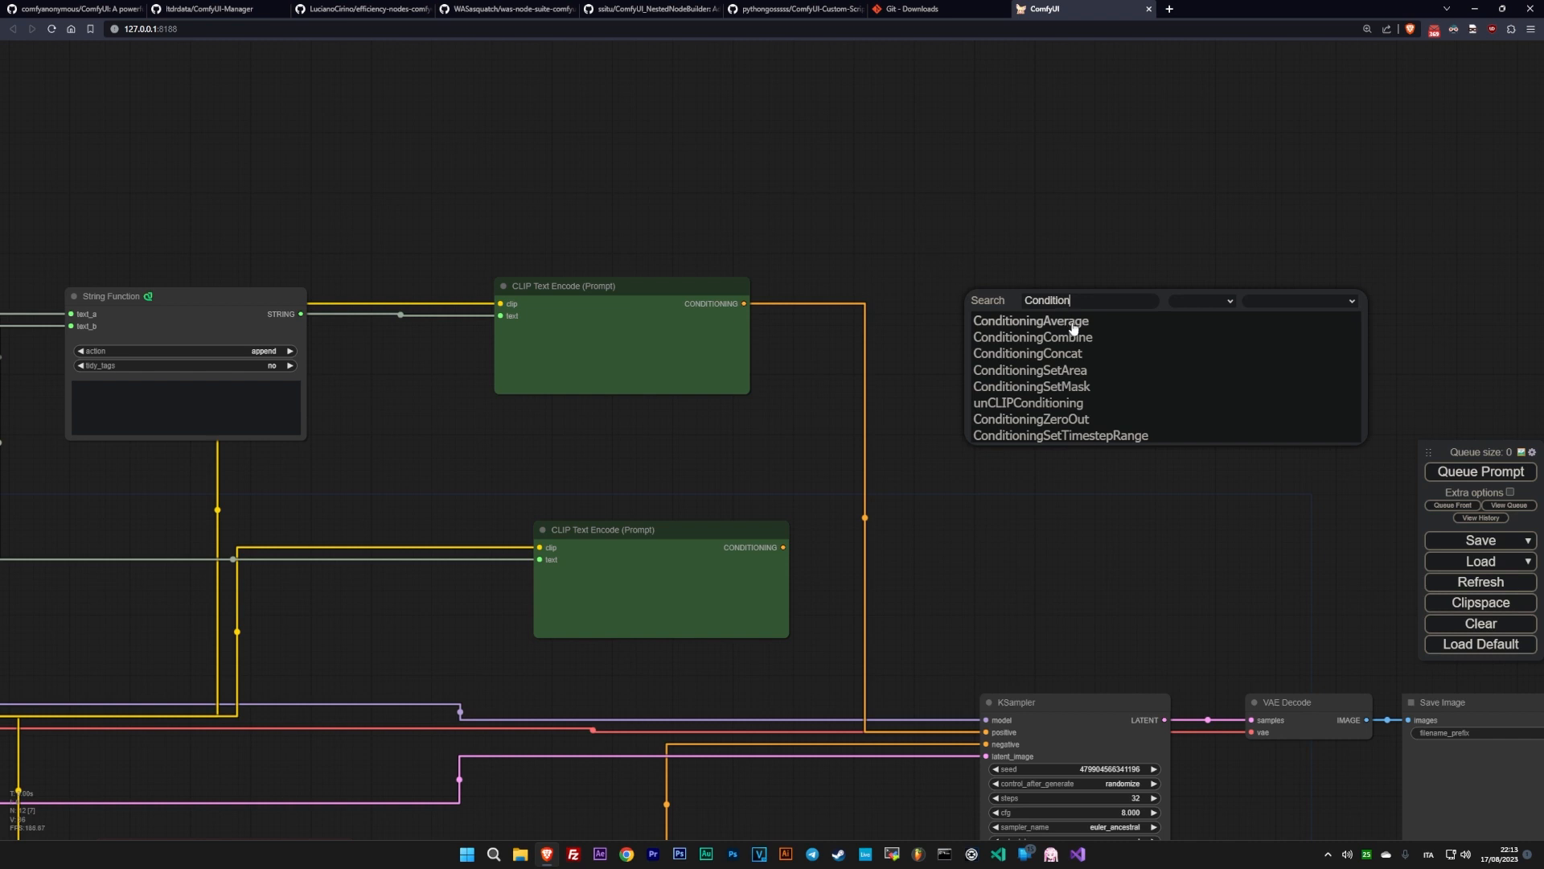
pyautogui.click(1070, 371)
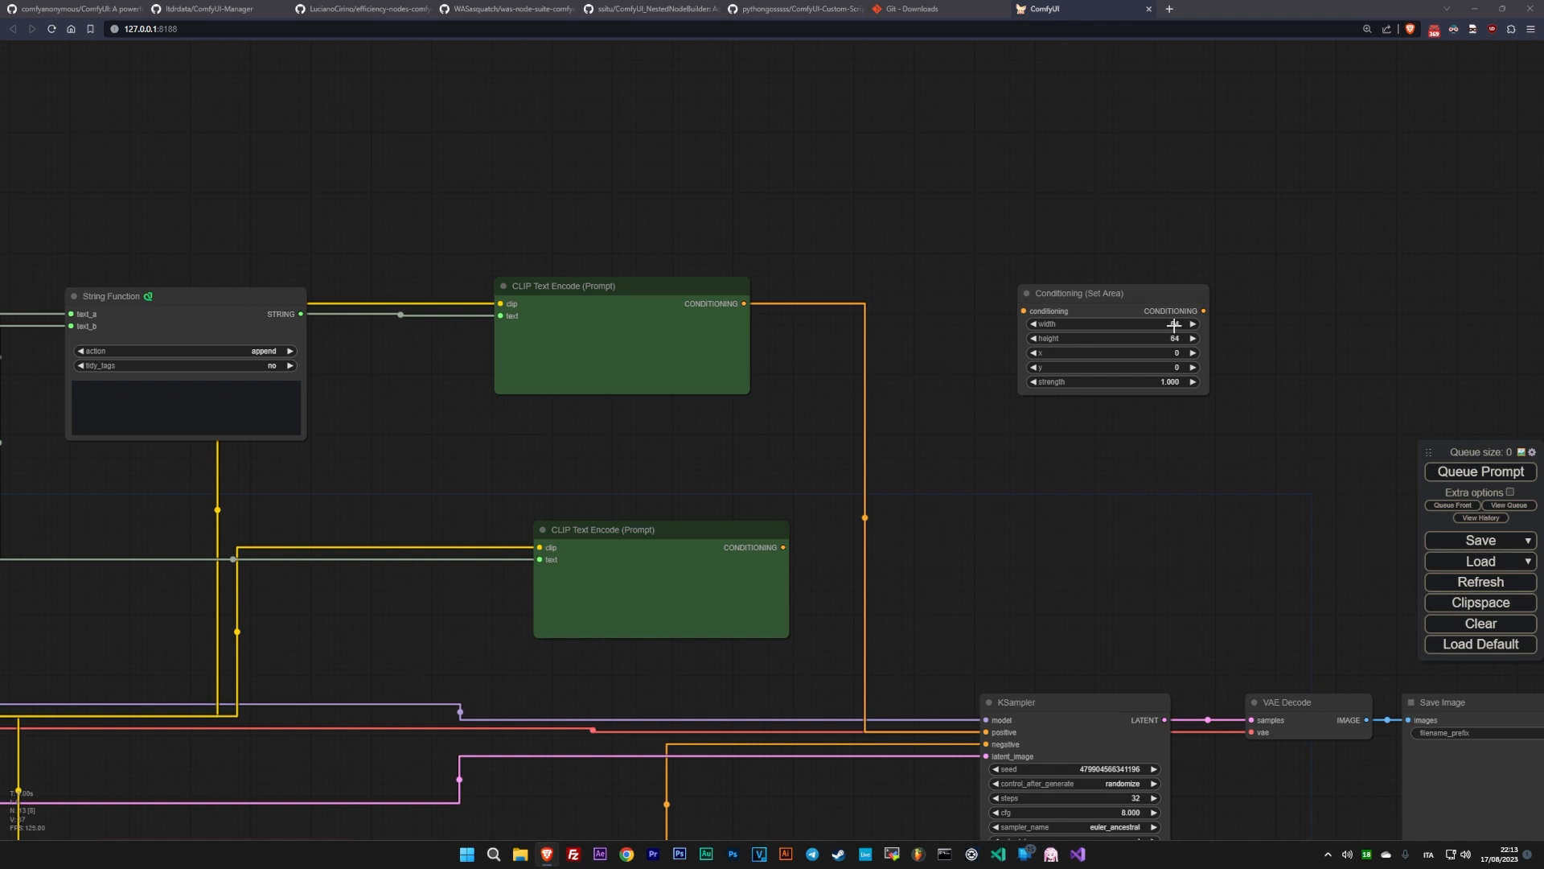
# - Set the Conditioning (Set Area) node's width to 640 and place a duplicate of it directly below
pyautogui.moveTo(991, 538); pyautogui.dragTo(1513, 373)
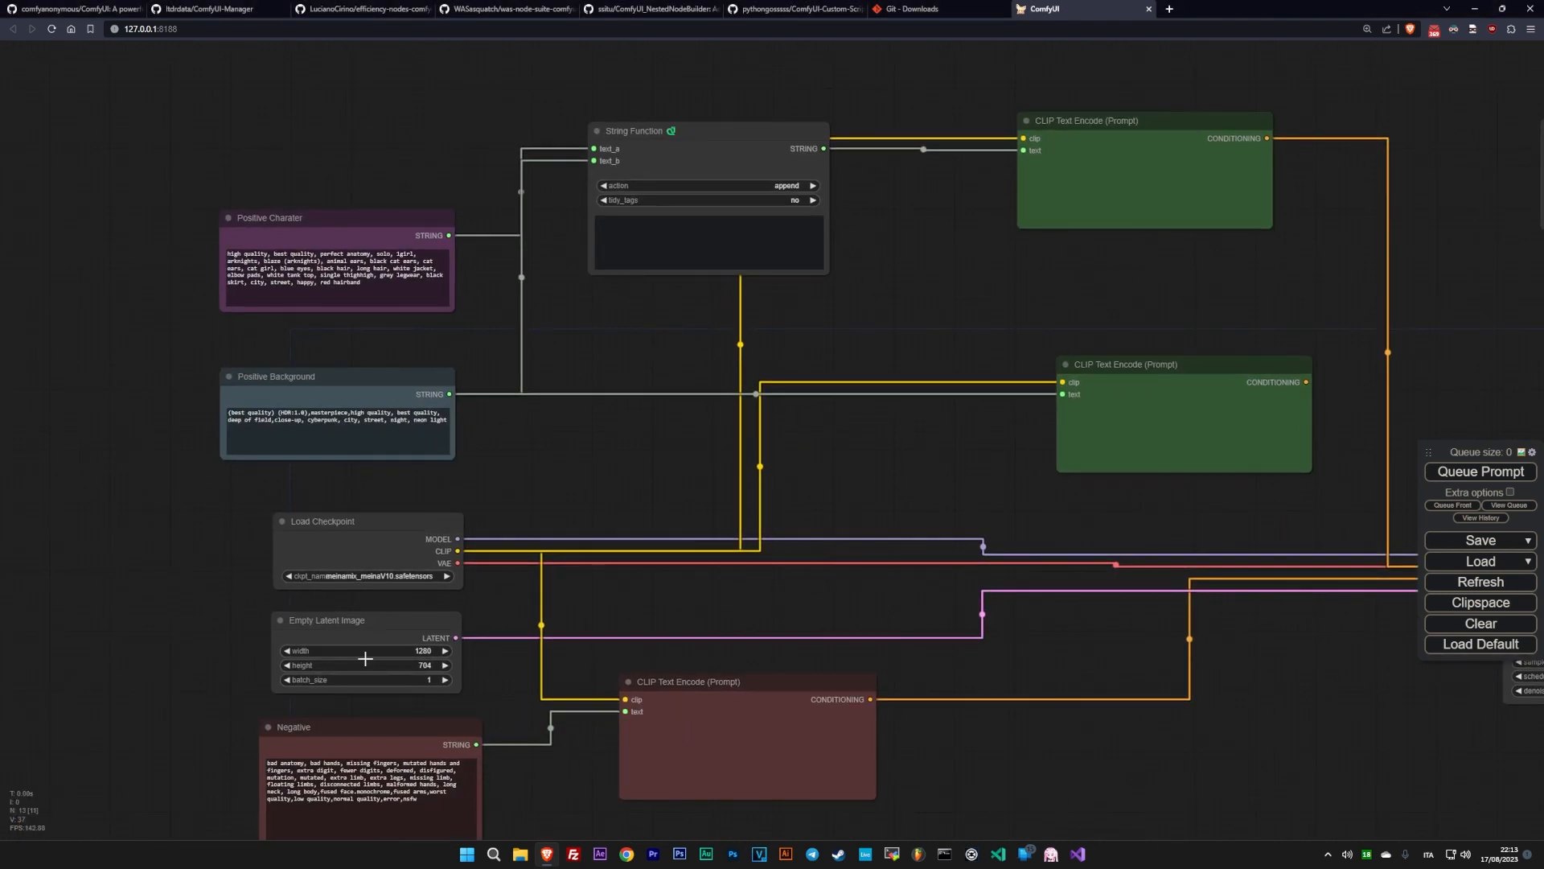
pyautogui.moveTo(933, 467); pyautogui.dragTo(182, 647)
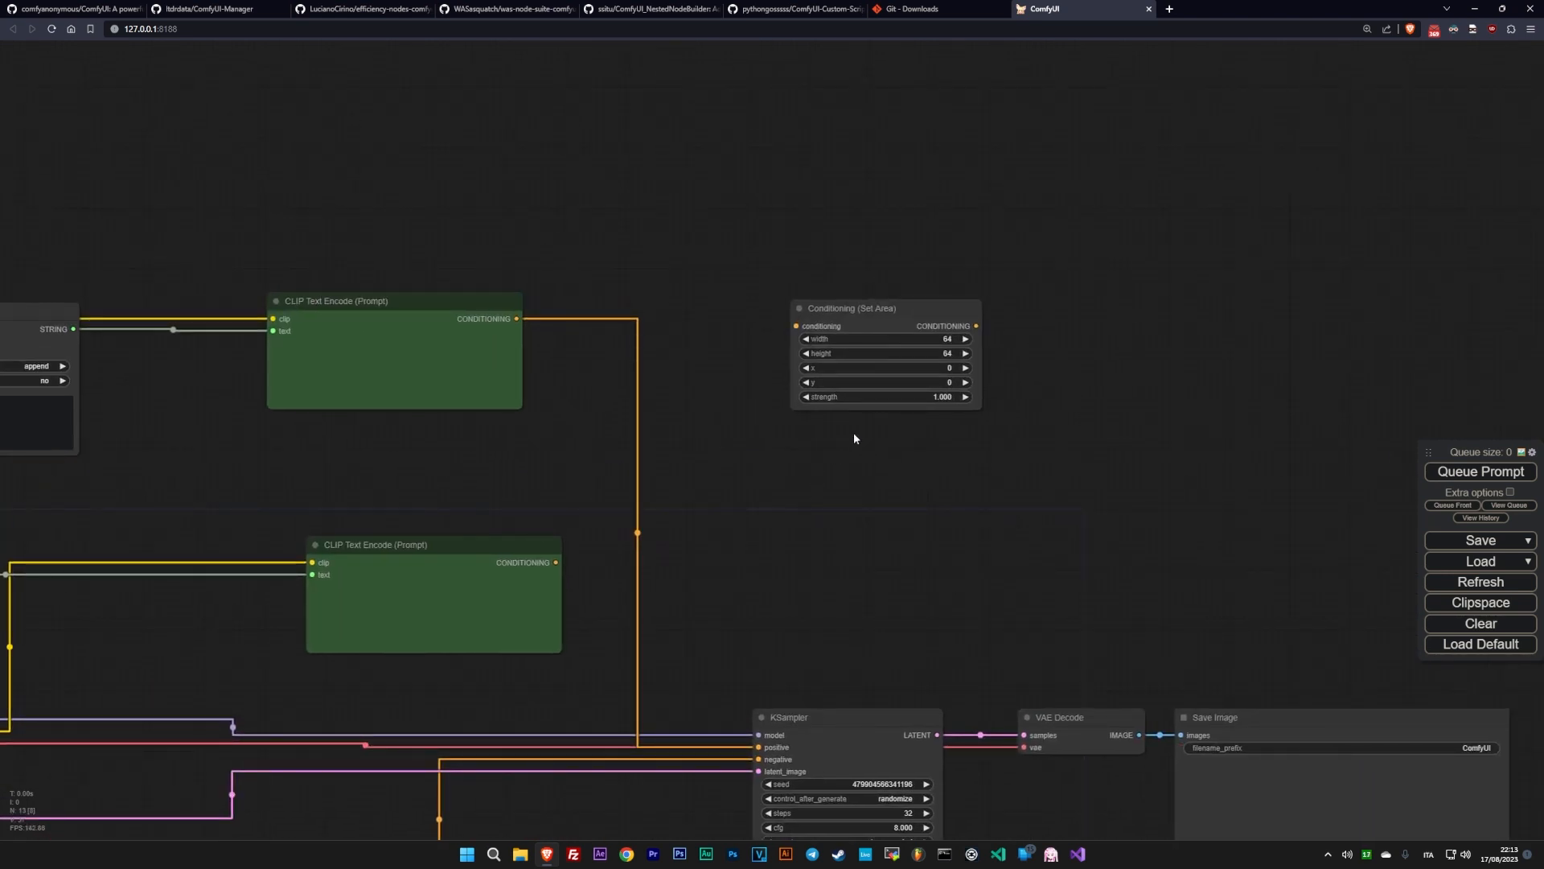
pyautogui.click(943, 338)
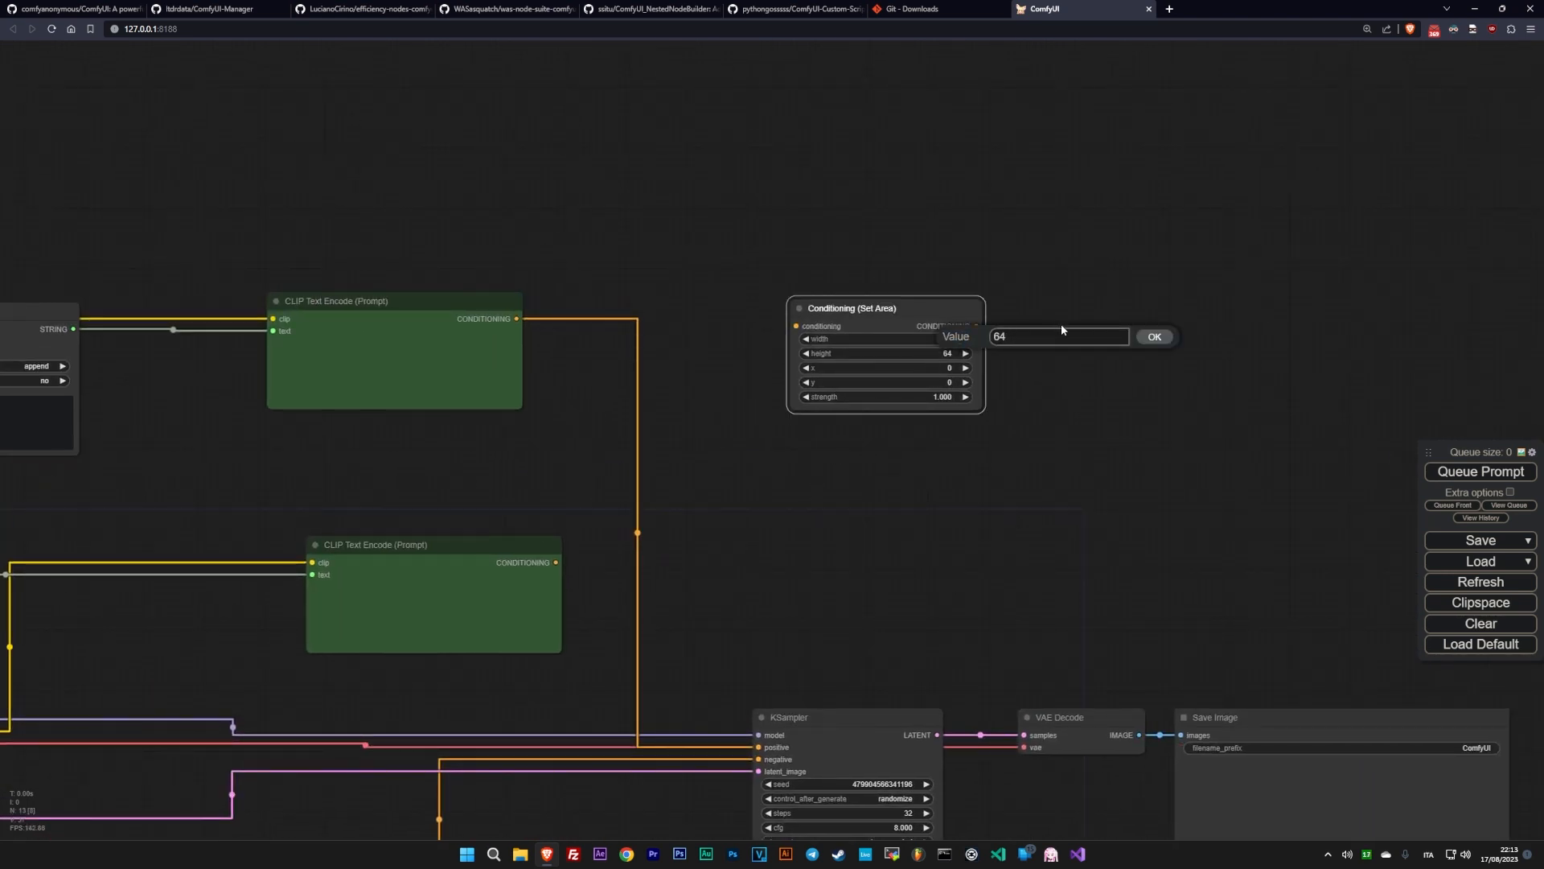
pyautogui.write('0')
pyautogui.press('Return')
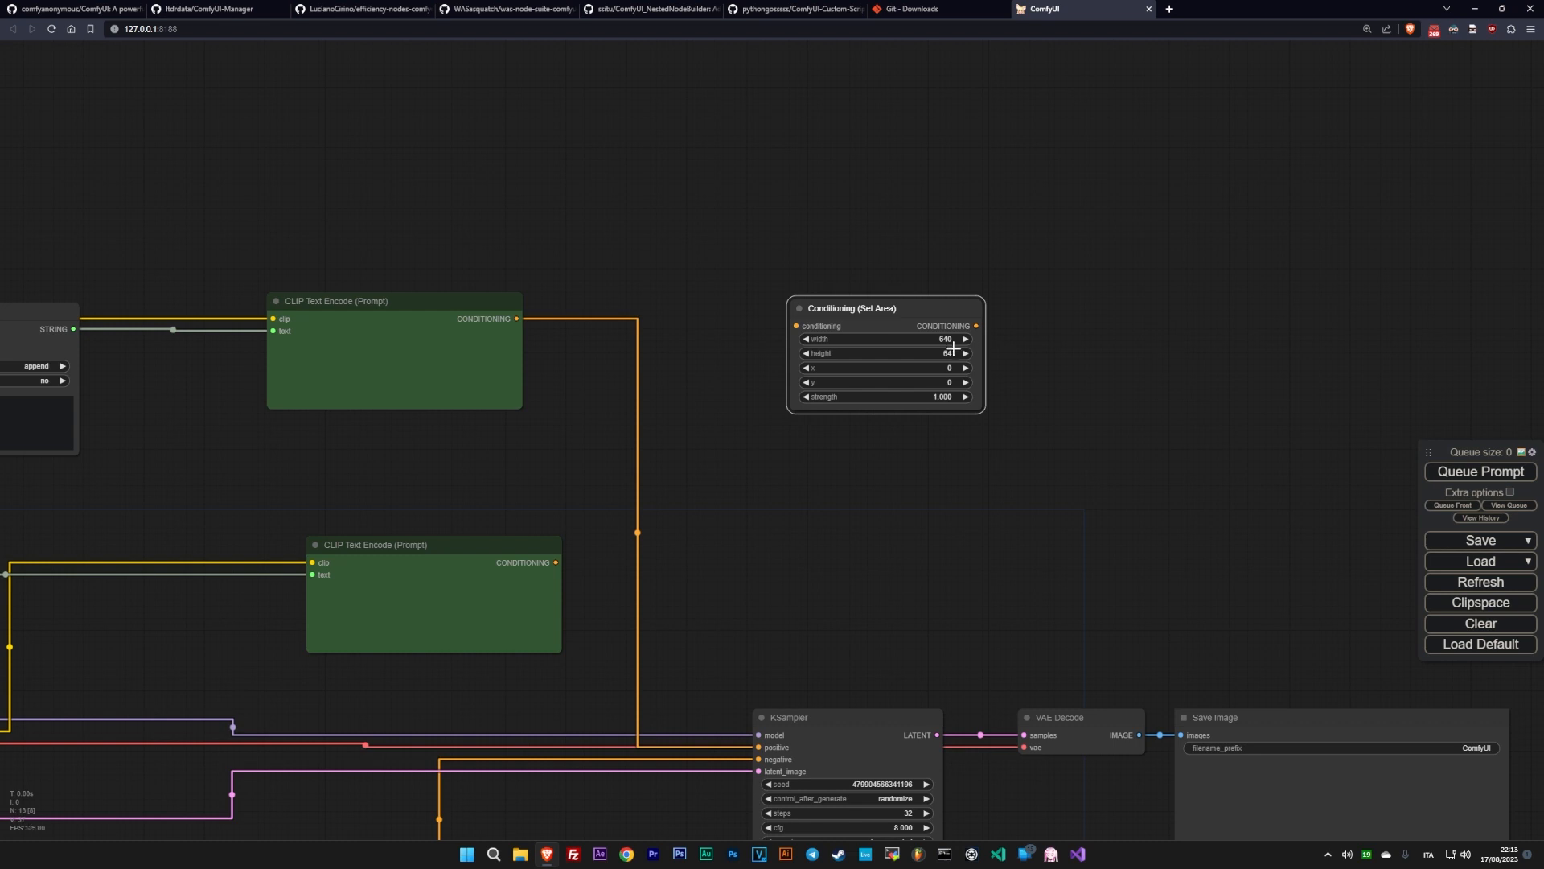
pyautogui.moveTo(899, 309); pyautogui.dragTo(895, 468)
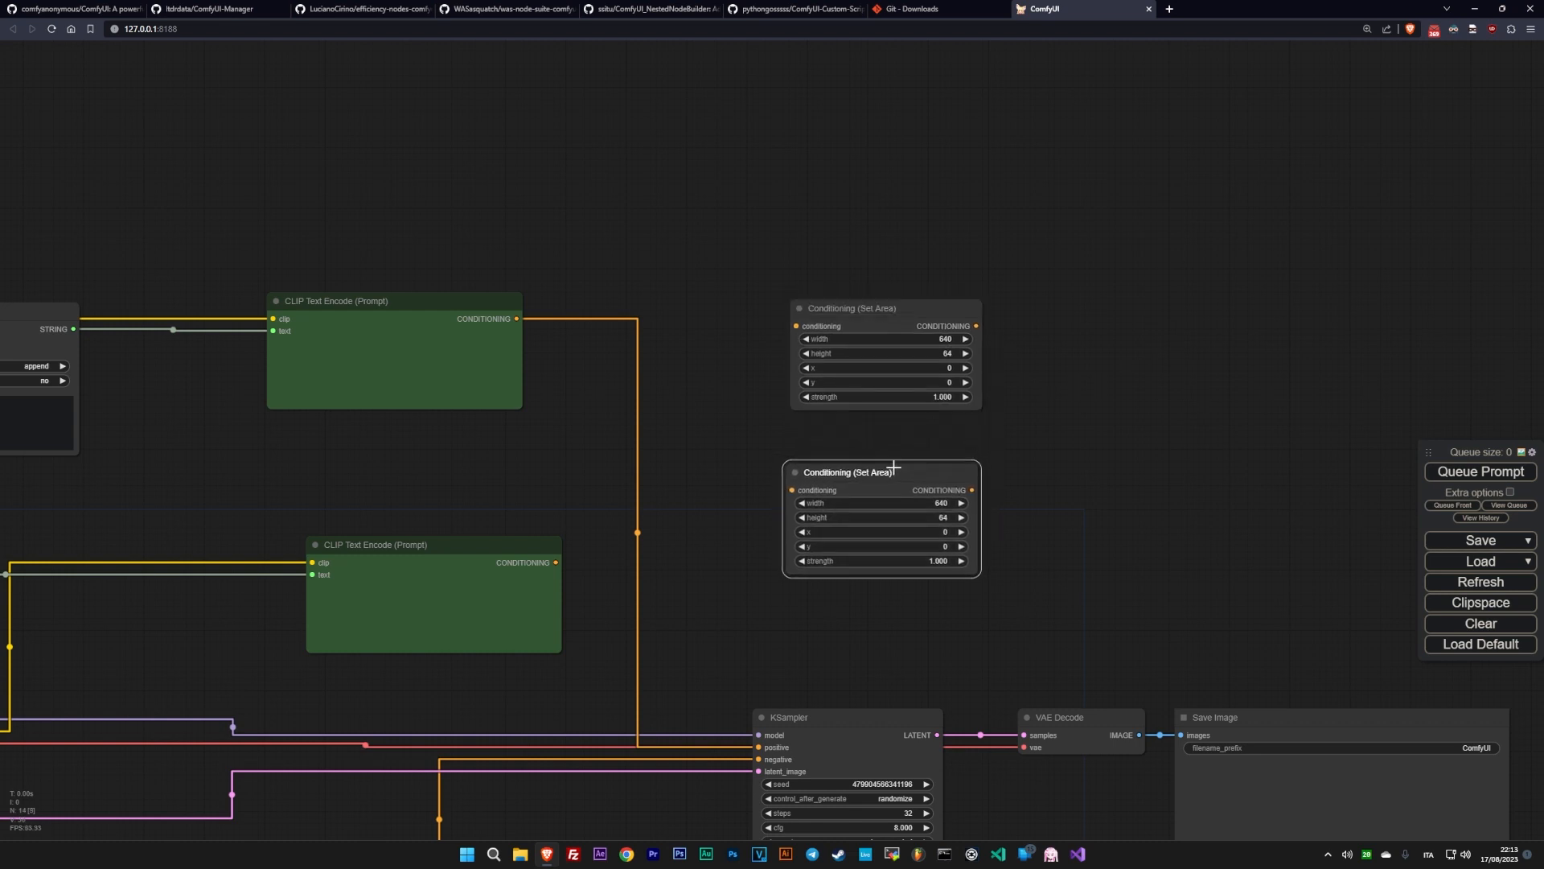
# - Set the height of both Conditioning (Set Area) nodes to 704
pyautogui.doubleClick(950, 354)
pyautogui.click(1030, 348)
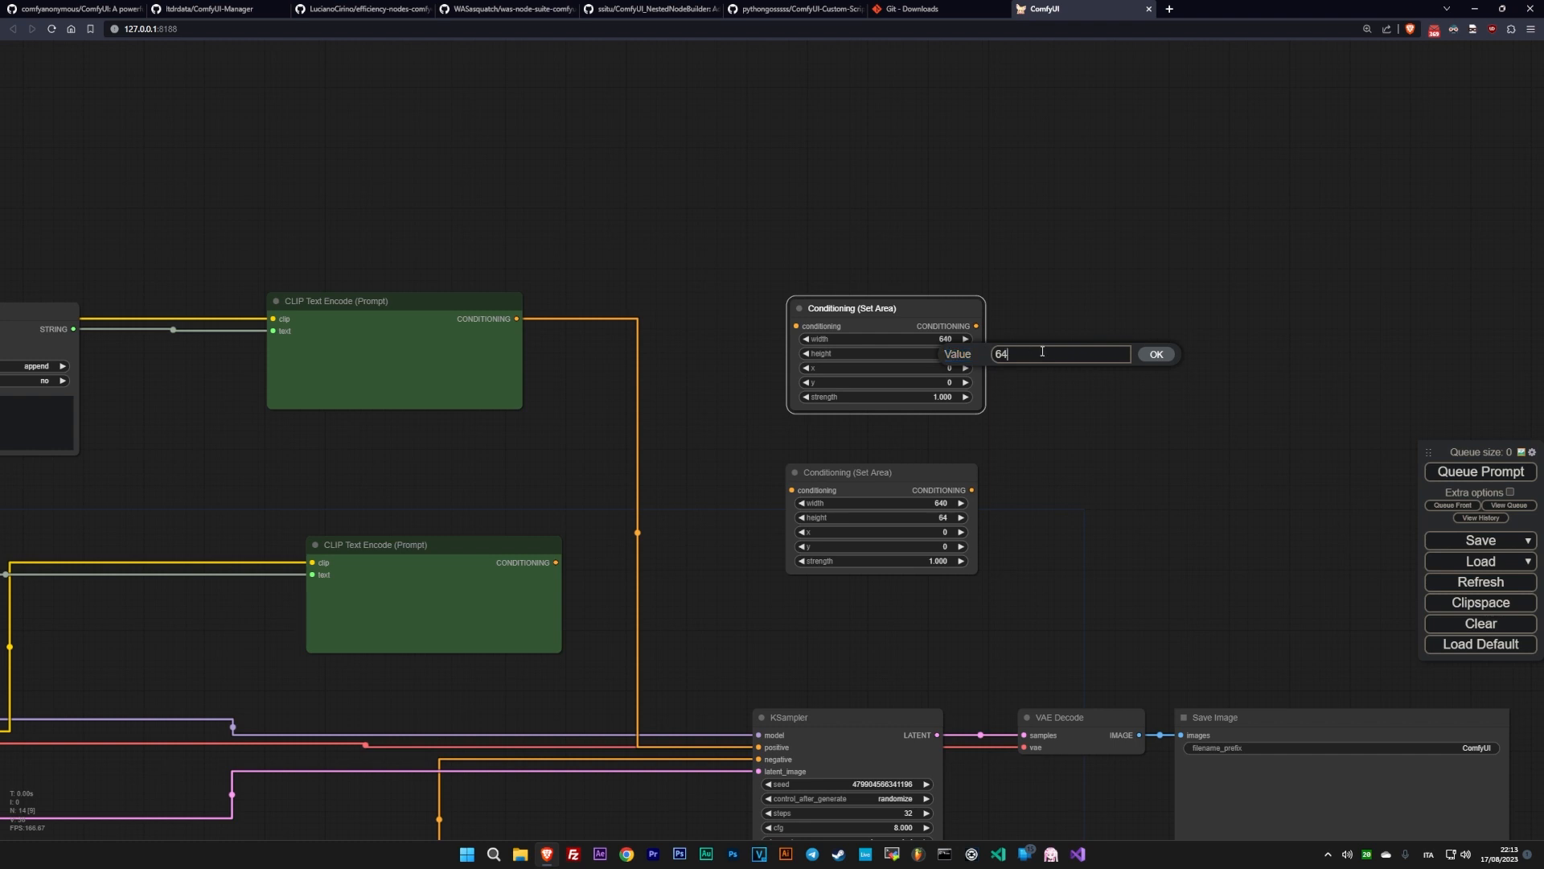
pyautogui.press('Return')
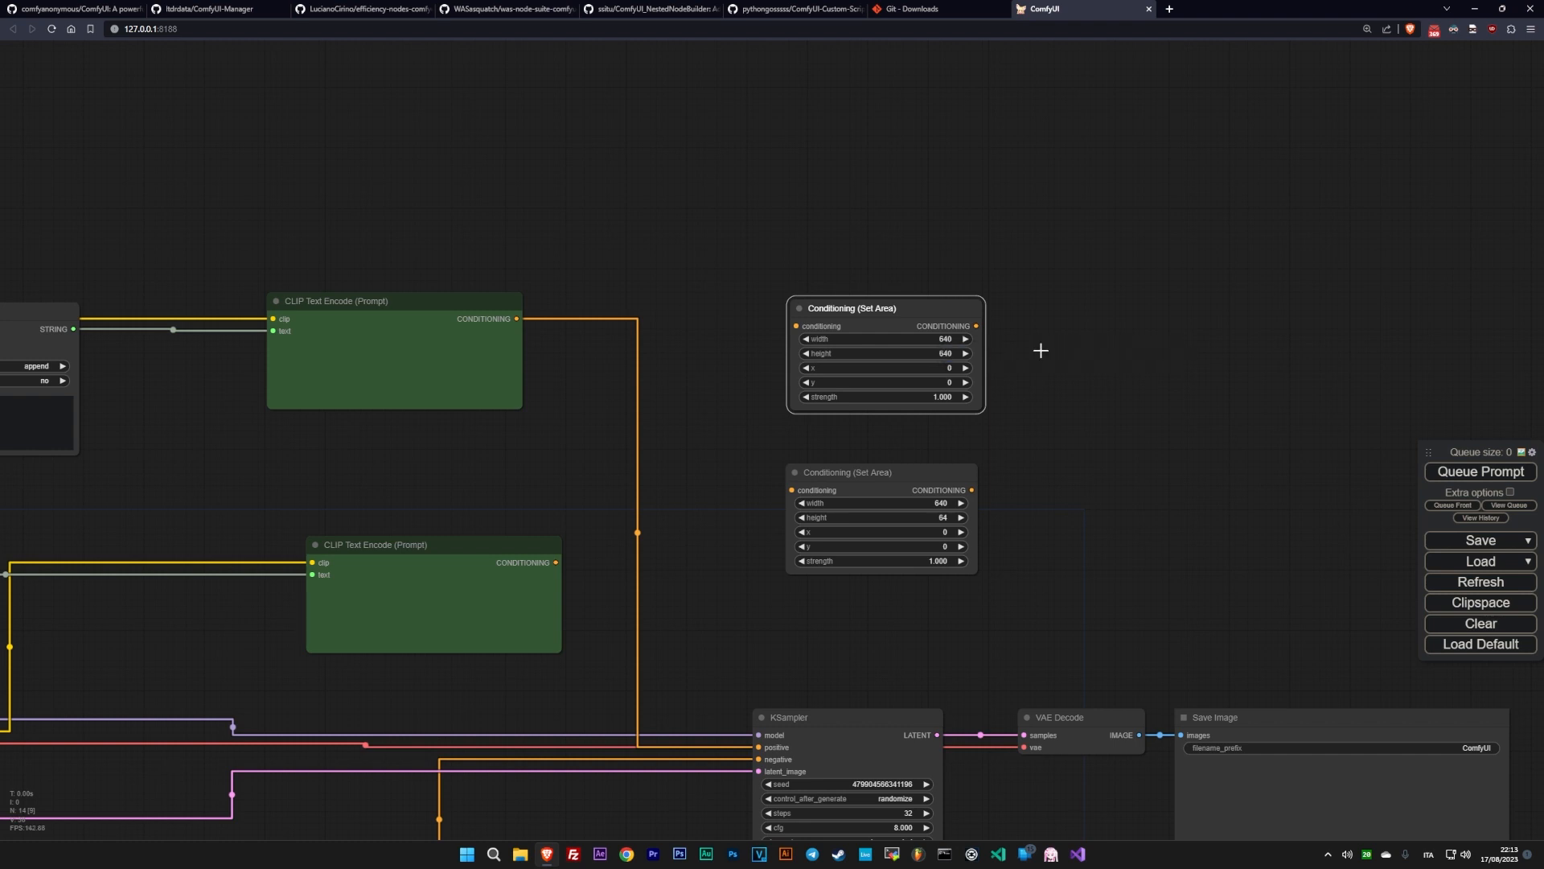
pyautogui.doubleClick(955, 353)
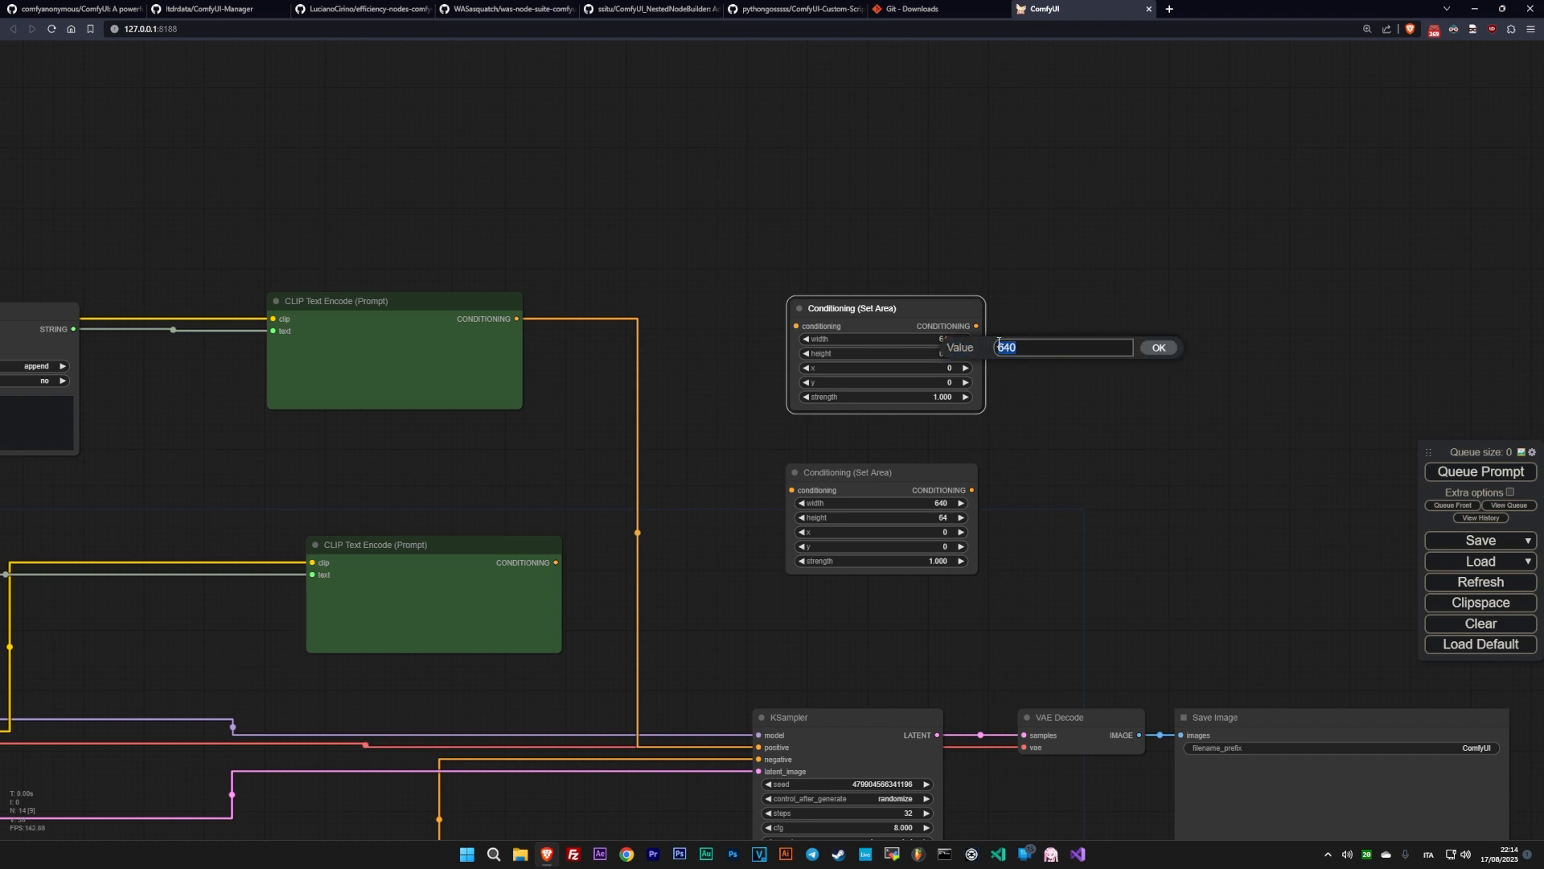
pyautogui.write('704')
pyautogui.press('Return')
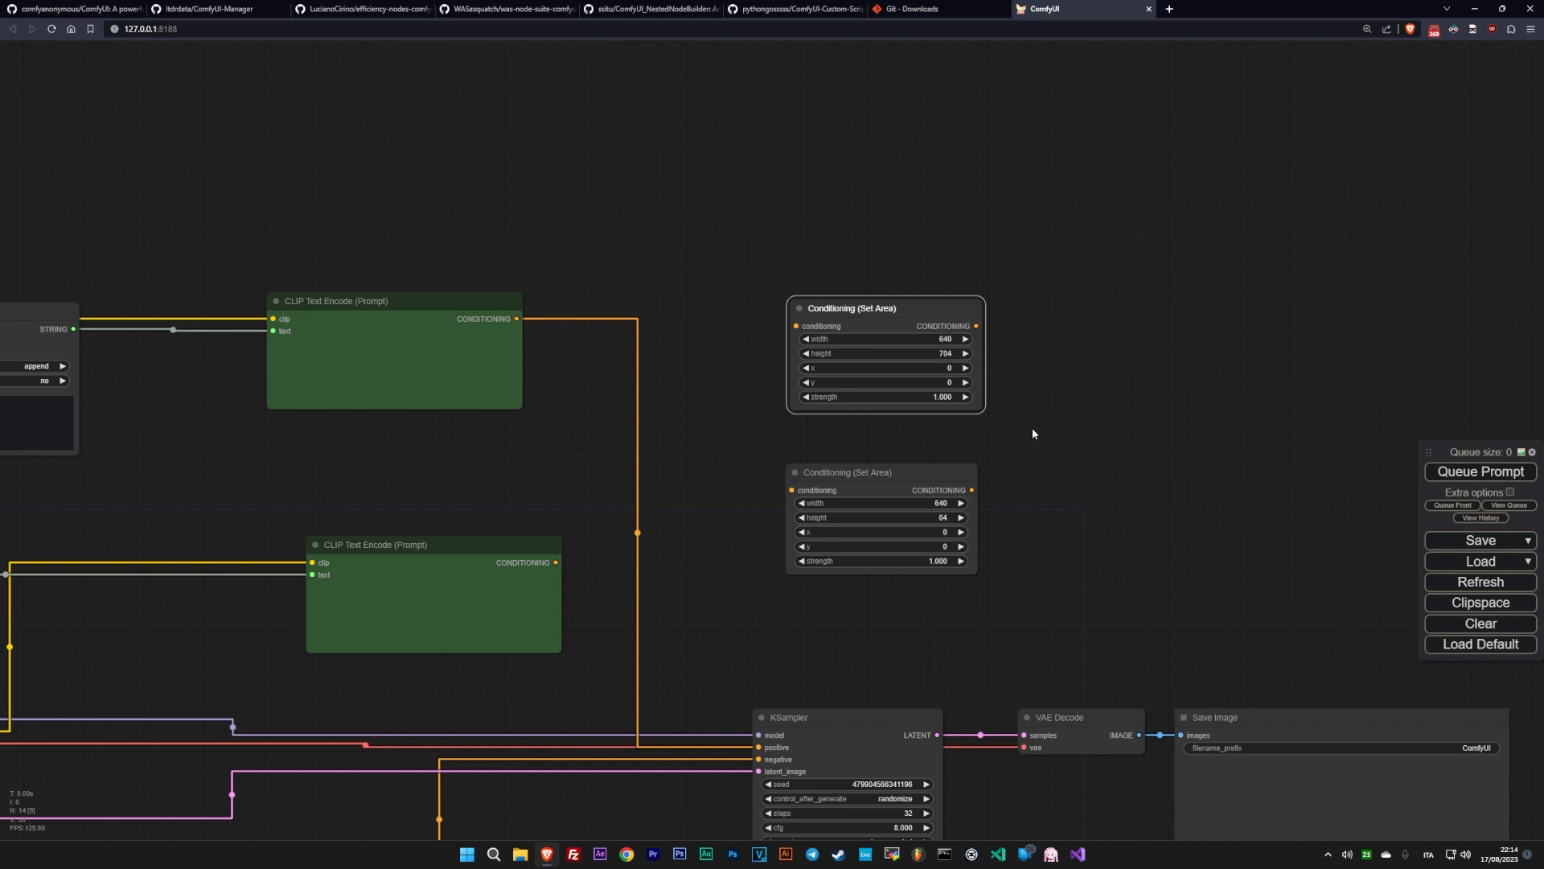
pyautogui.click(947, 519)
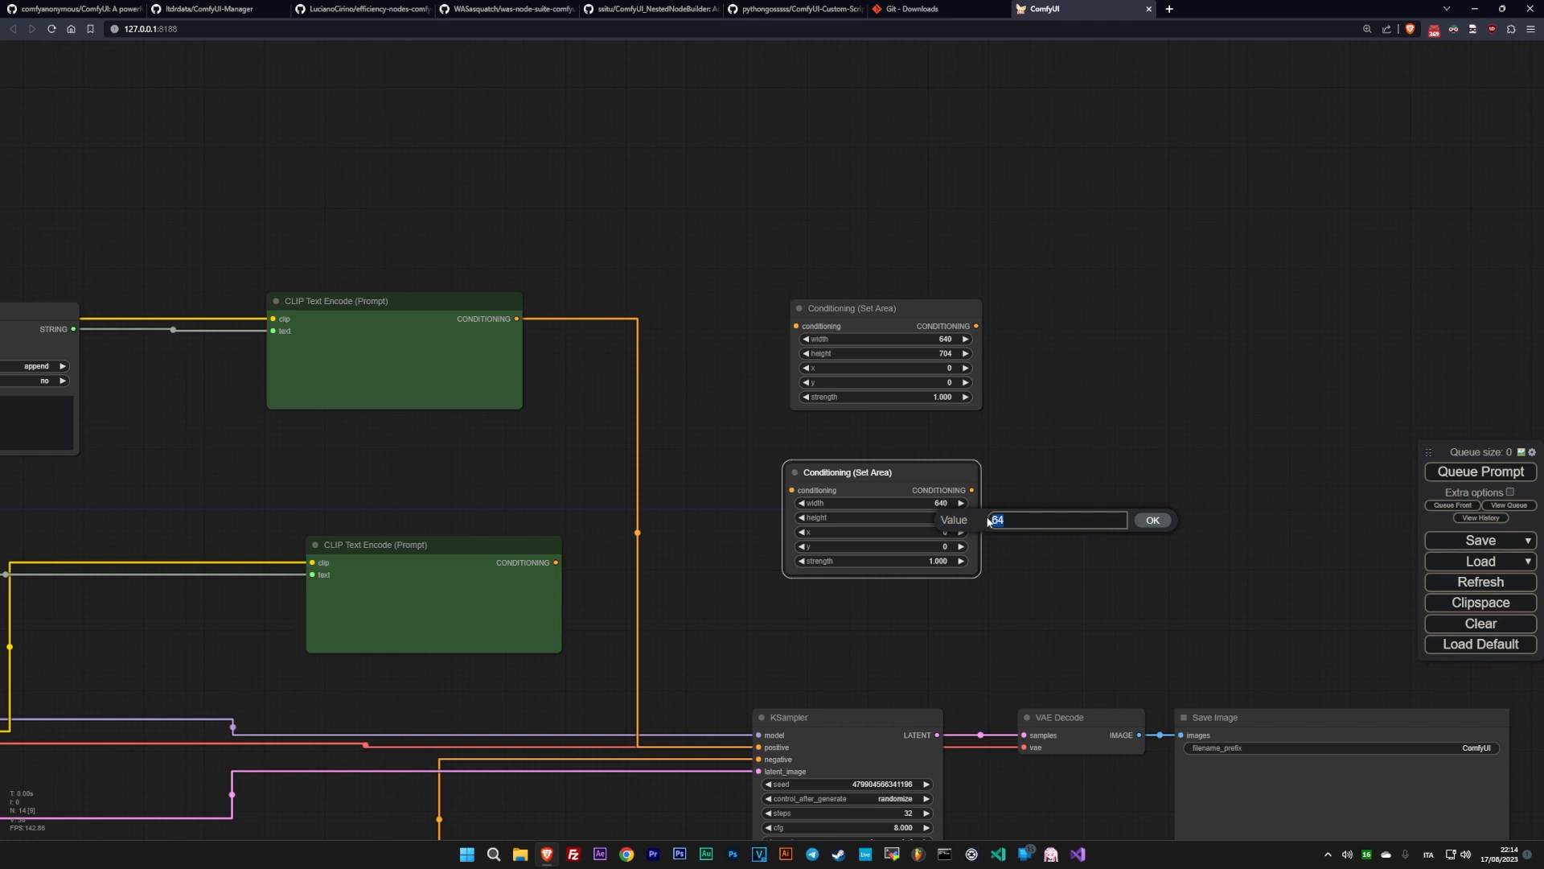
pyautogui.write('704')
pyautogui.press('Return')
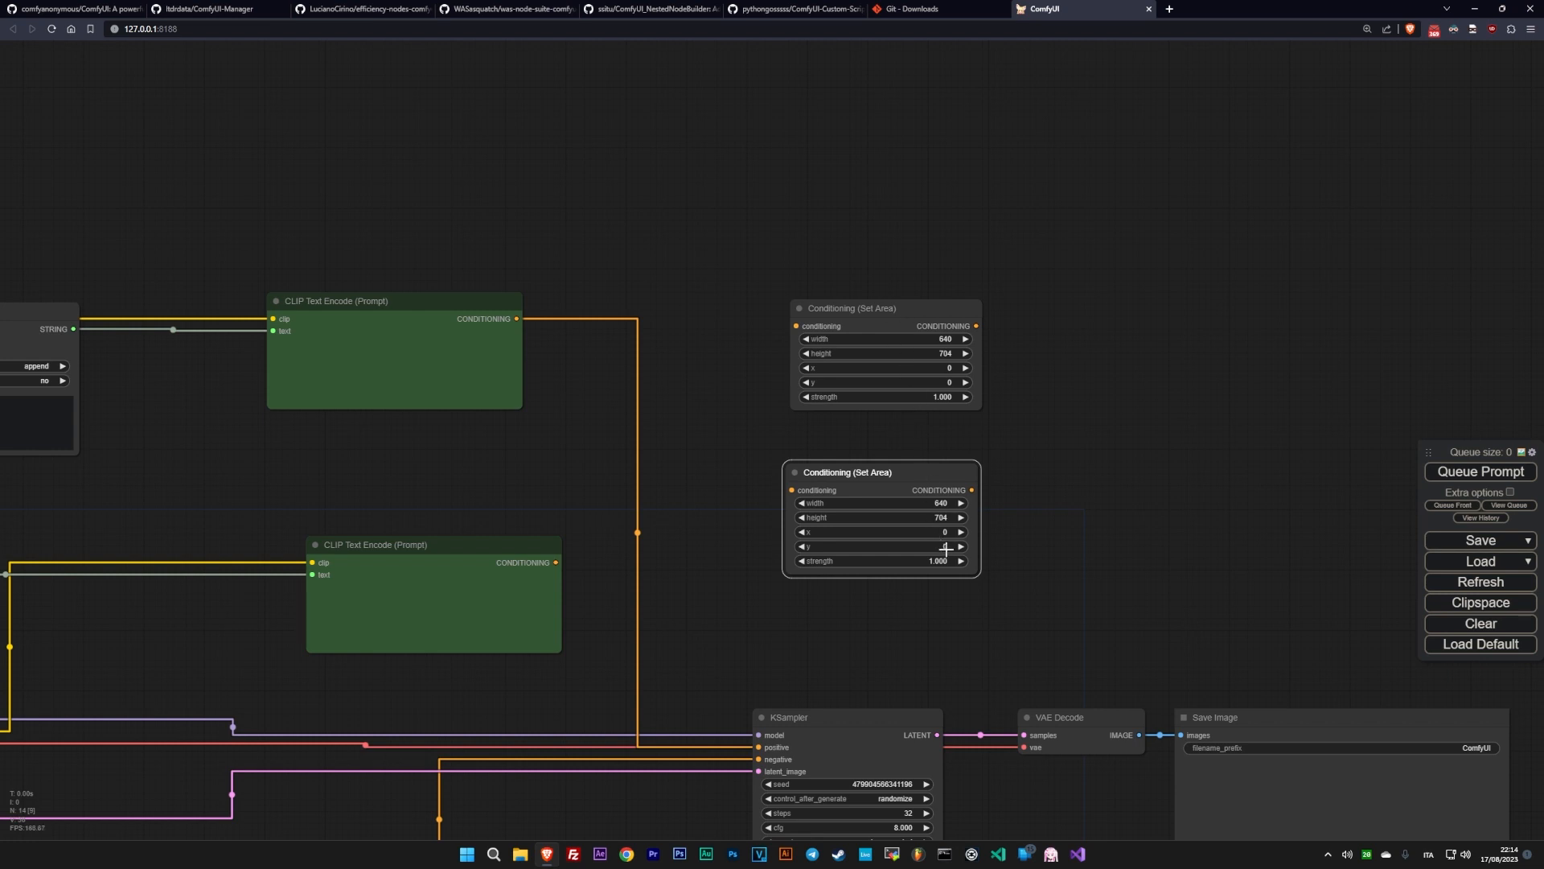
# - Set the x offset of the upper Conditioning (Set Area) node to 640
pyautogui.doubleClick(951, 367)
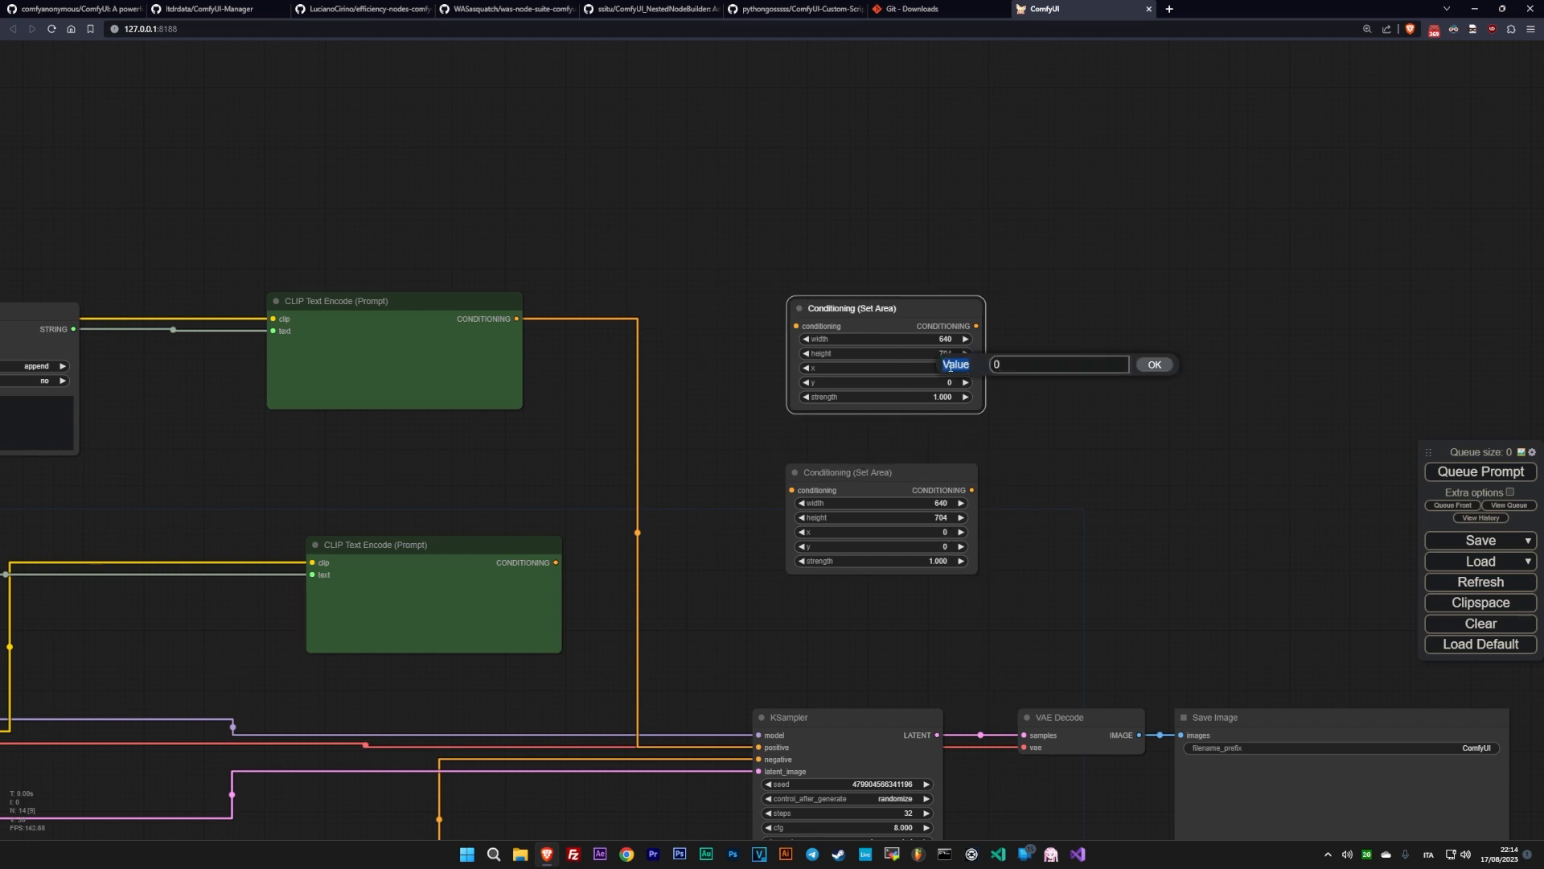
pyautogui.doubleClick(1013, 365)
pyautogui.write('640')
pyautogui.press('Return')
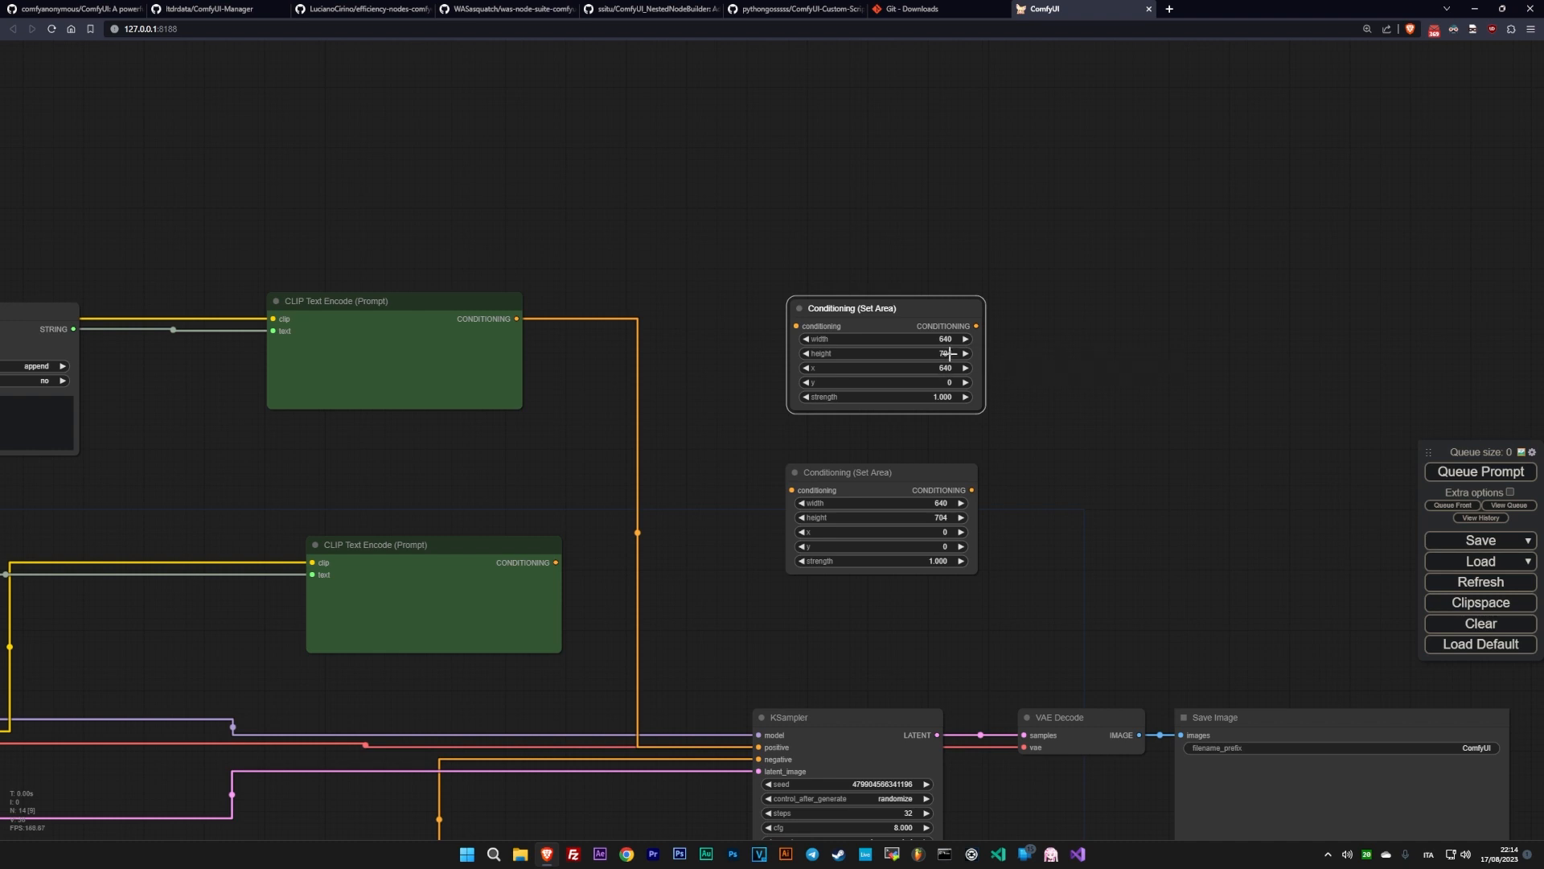
# - Change the height of both Conditioning (Set Area) nodes to 640
pyautogui.click(945, 360)
pyautogui.write('640')
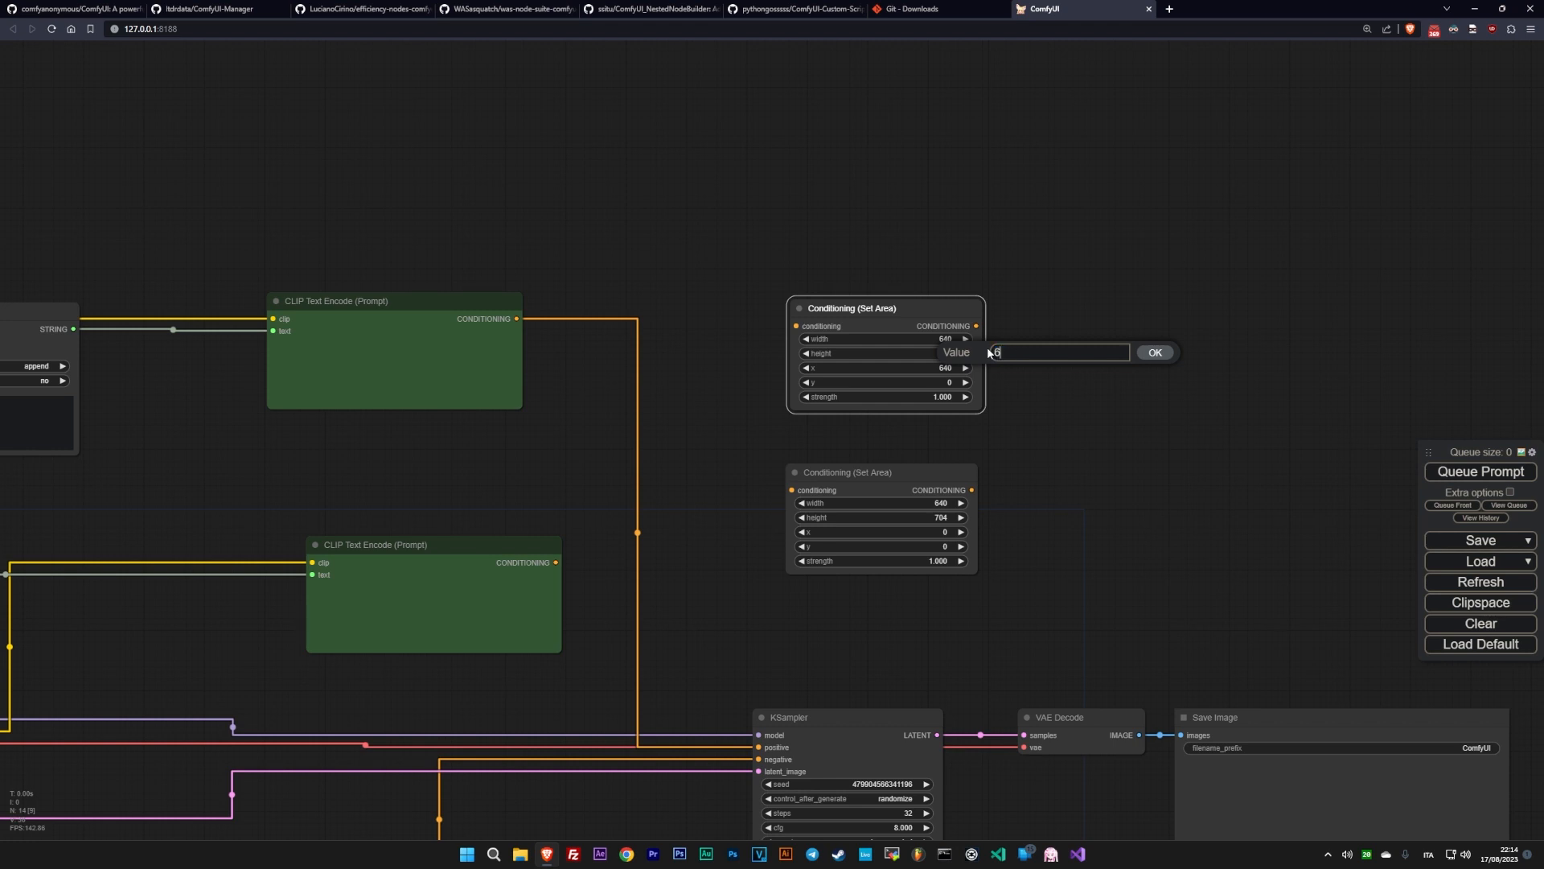
pyautogui.press('Return')
pyautogui.click(940, 518)
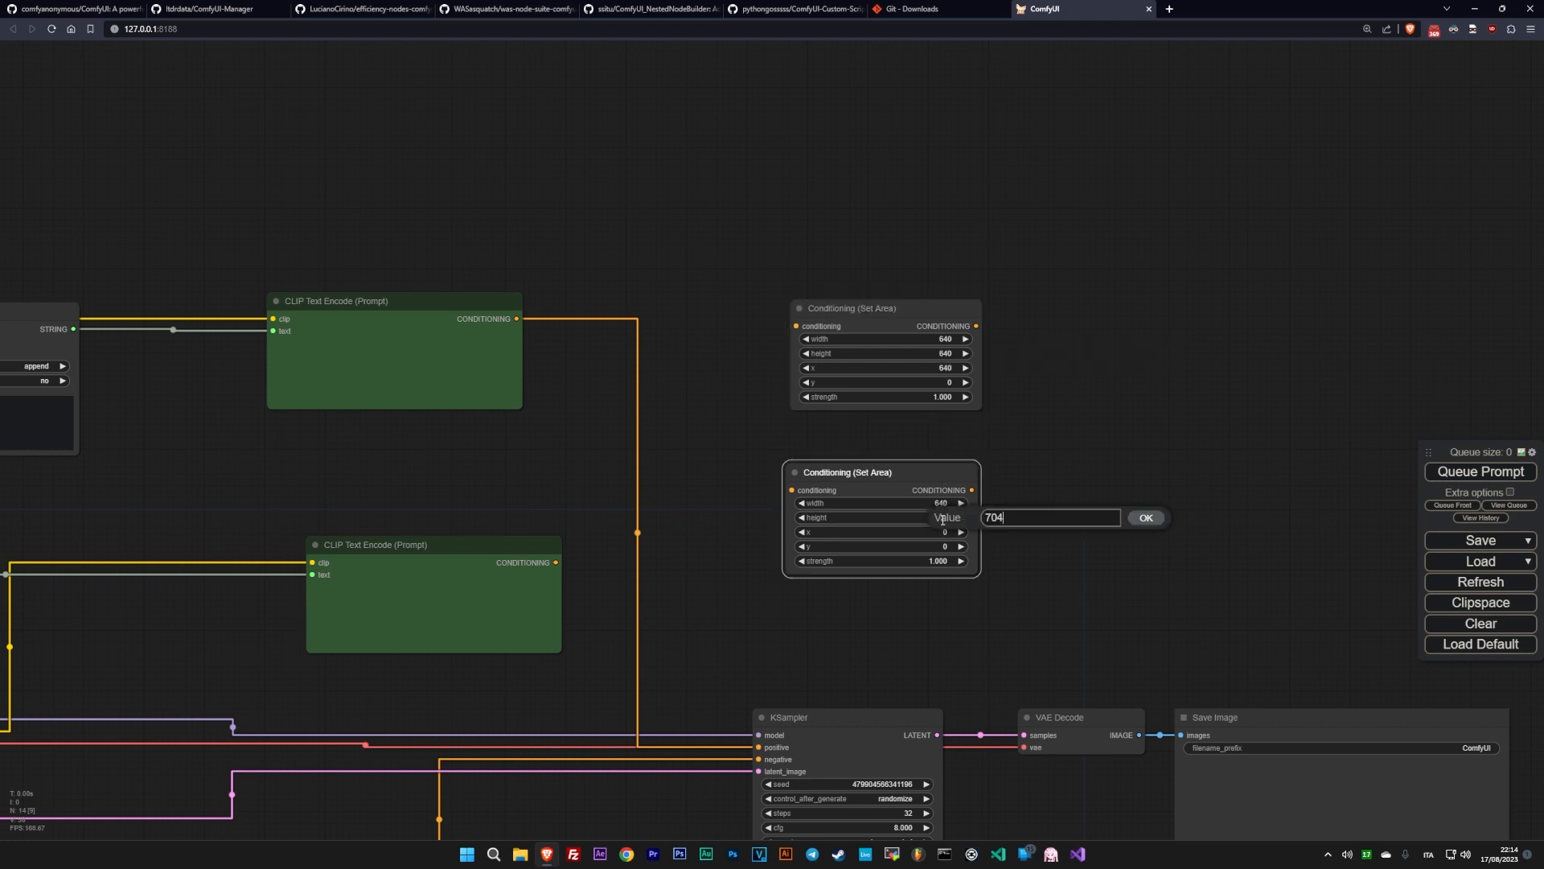
pyautogui.write('640')
pyautogui.press('Return')
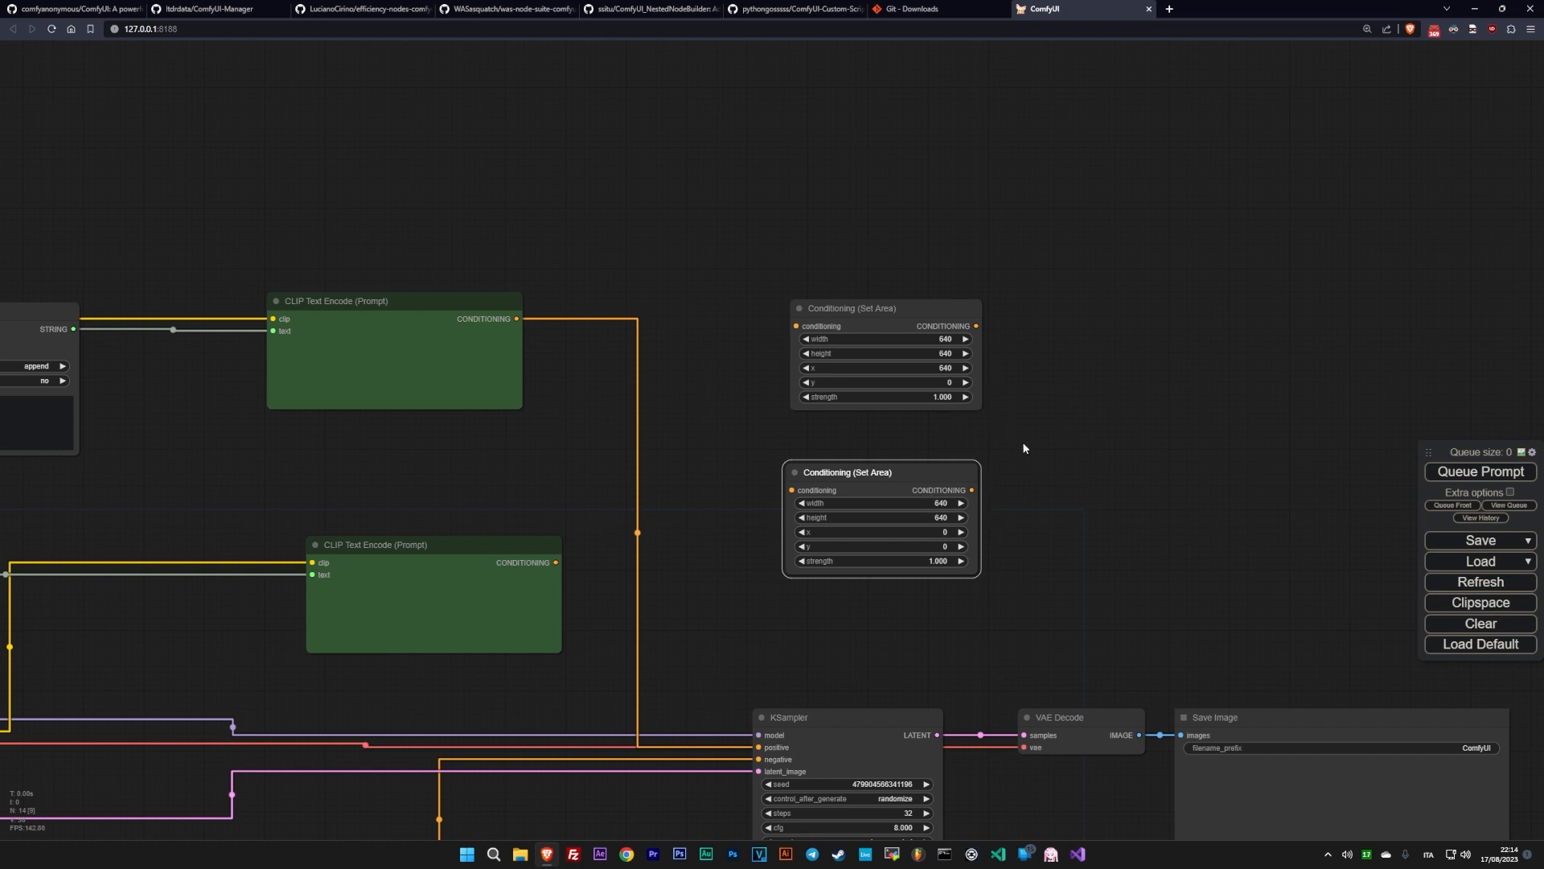
# - Connect the upper and lower green CLIP Text Encode outputs to the matching Conditioning (Set Area) nodes, with the lower Set Area node moved down
pyautogui.moveTo(1049, 449); pyautogui.dragTo(1246, 444)
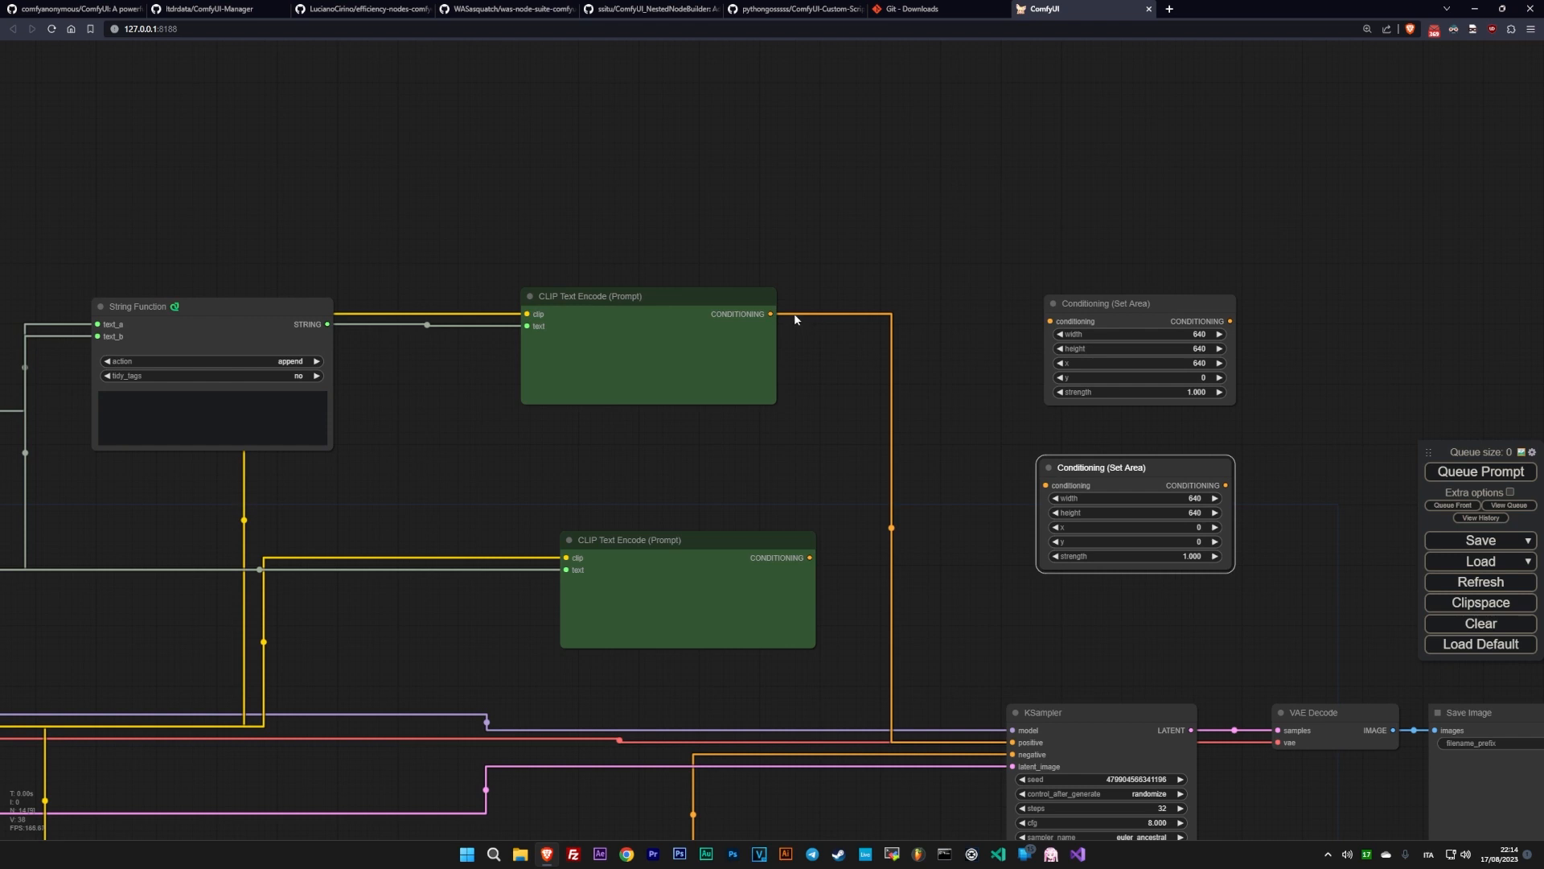
pyautogui.moveTo(771, 314); pyautogui.dragTo(1050, 321)
pyautogui.moveTo(809, 558); pyautogui.dragTo(1086, 562)
# - Add two Conditioning (Combine) nodes to the right of the Conditioning (Set Area) nodes, the second lower and further right
pyautogui.moveTo(1217, 462); pyautogui.dragTo(865, 404)
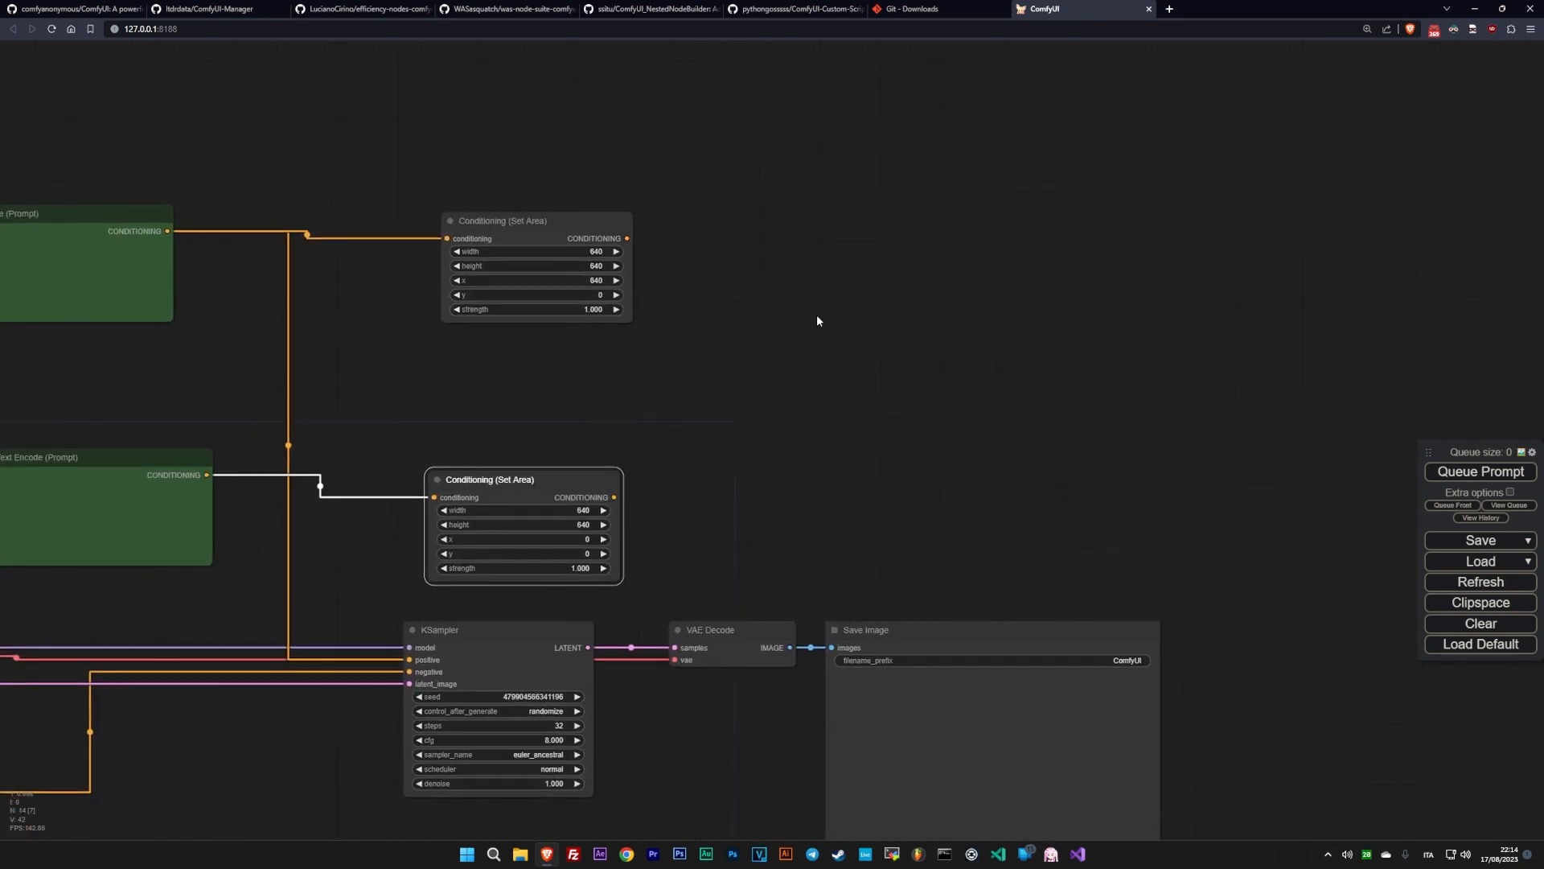
pyautogui.doubleClick(817, 315)
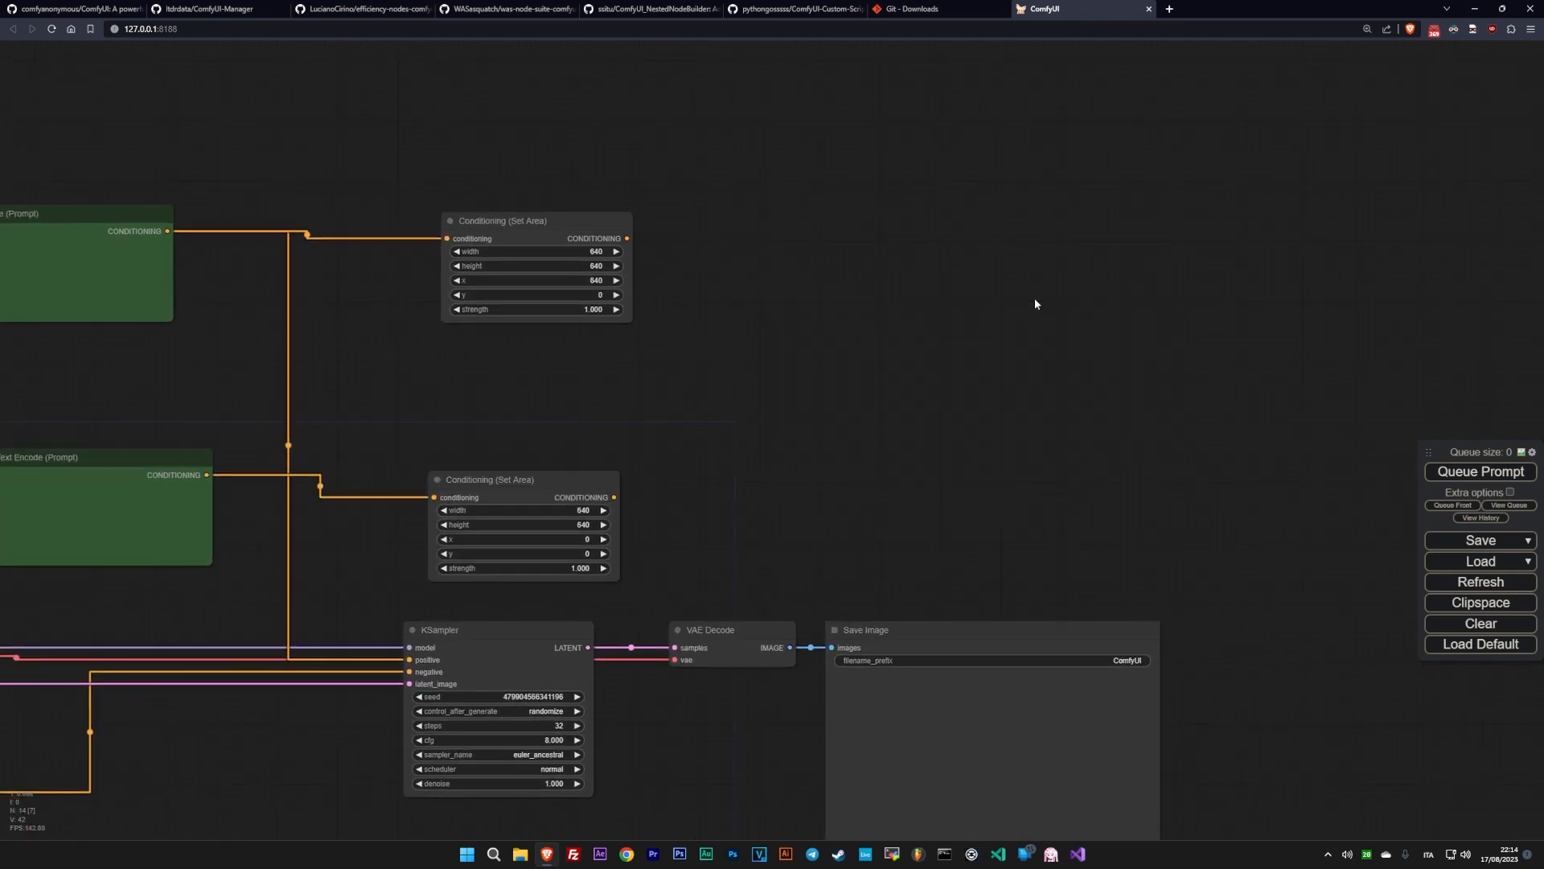
pyautogui.doubleClick(999, 292)
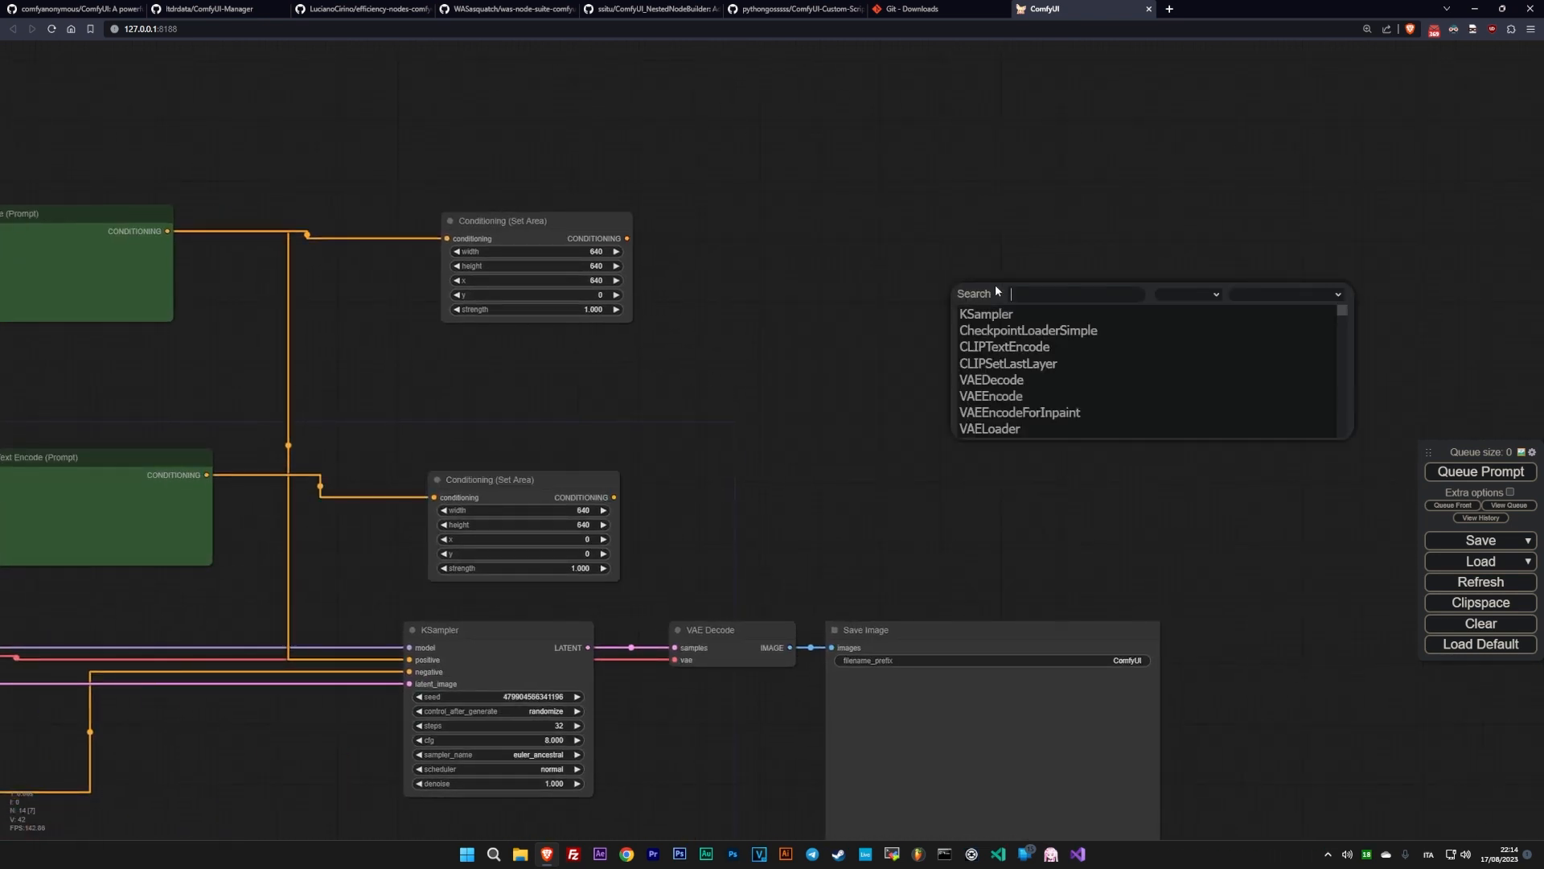
pyautogui.write('combin')
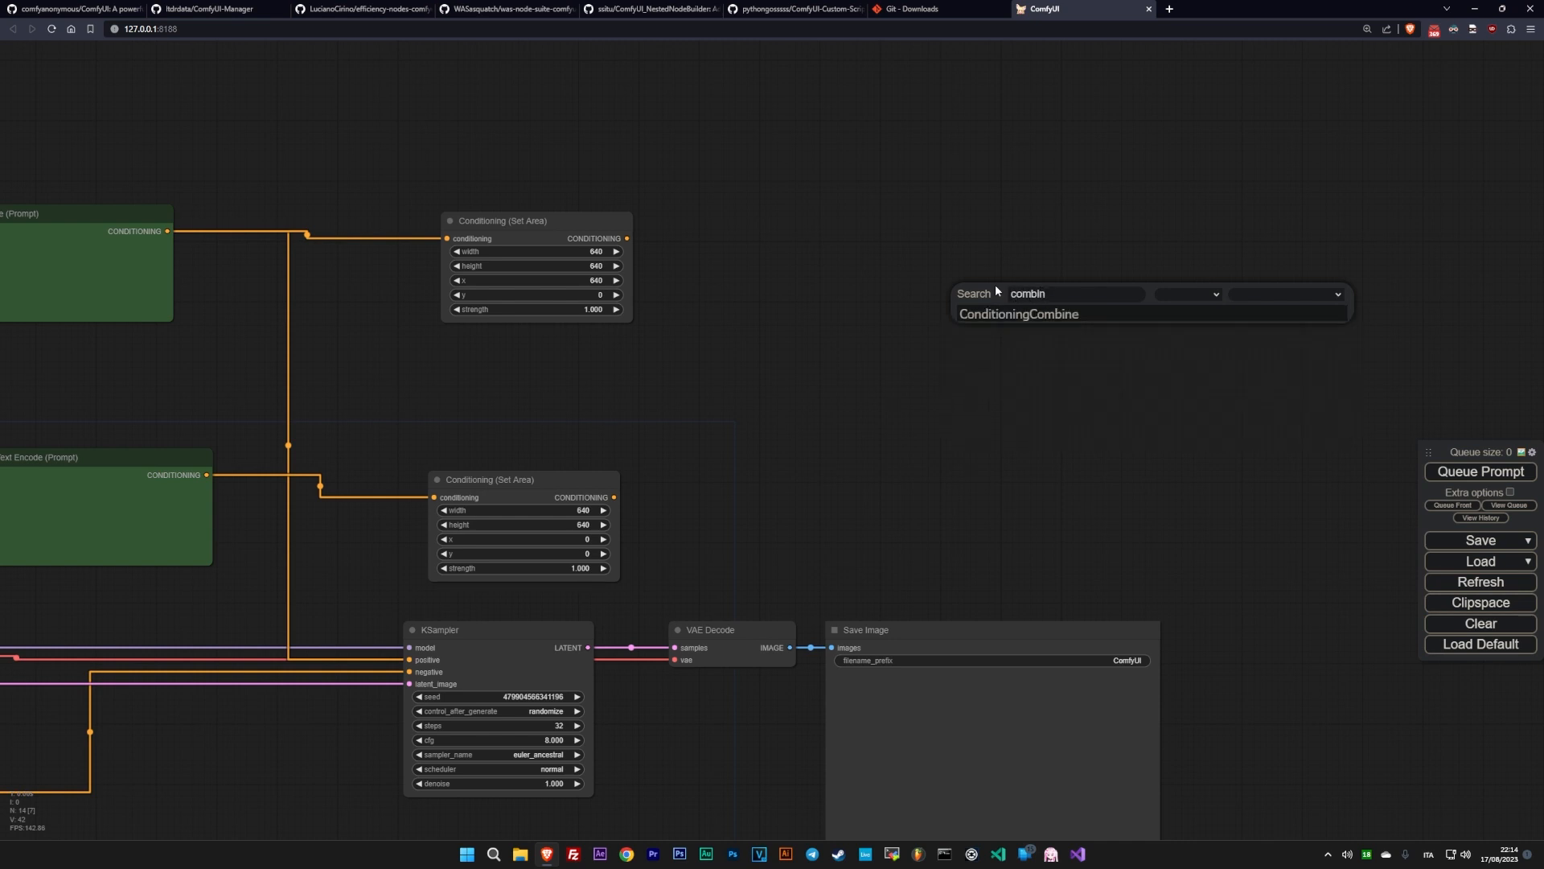
pyautogui.click(989, 314)
pyautogui.moveTo(1066, 300); pyautogui.dragTo(1131, 412)
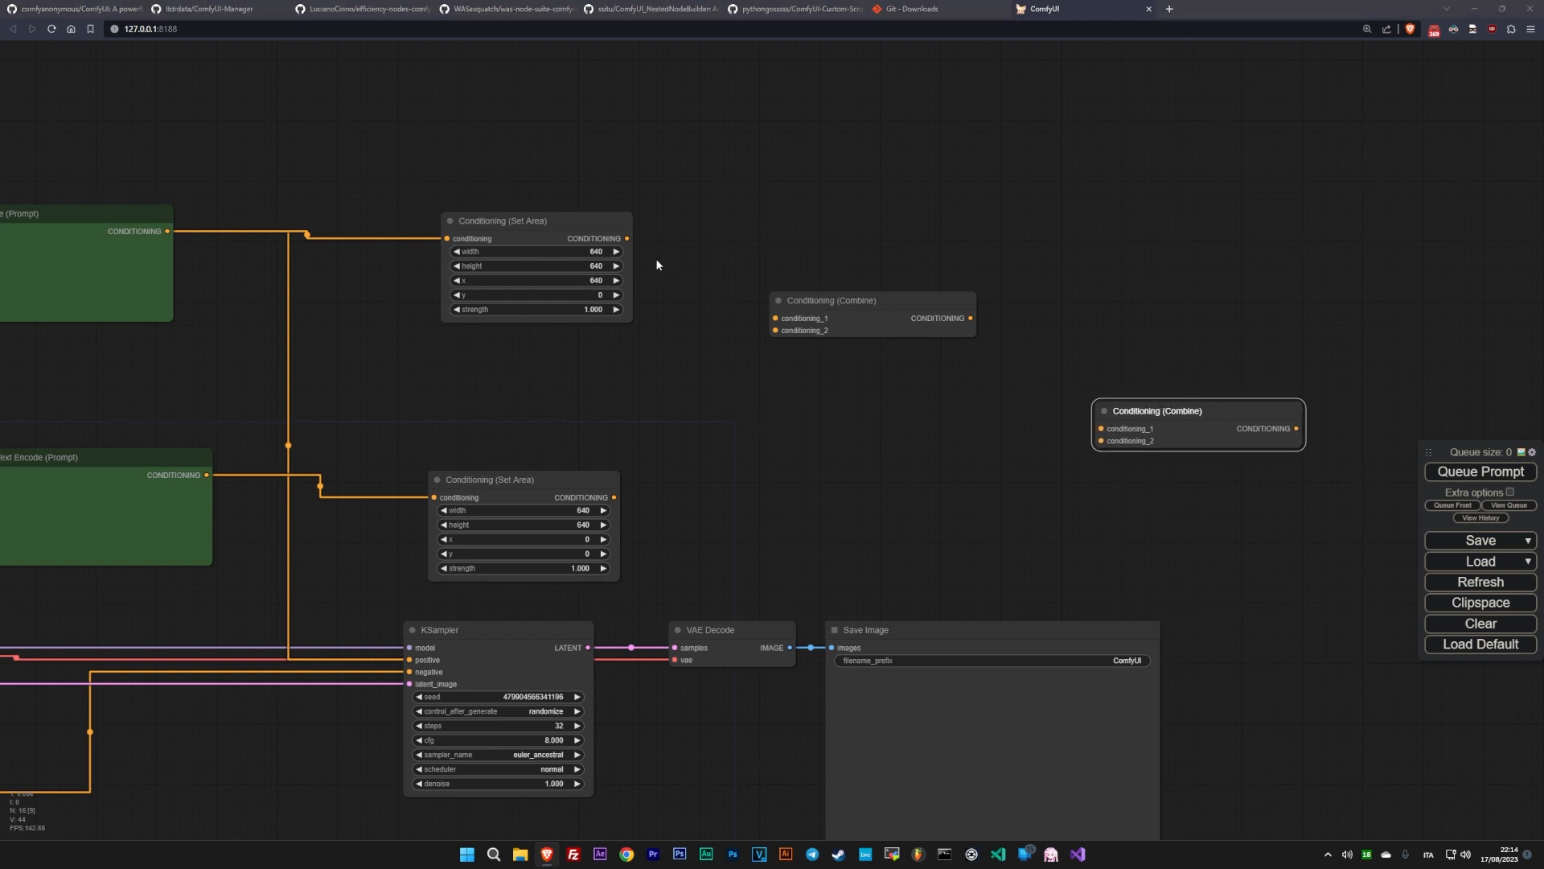
# - Combine both Set Area outputs in the first Combine node, then feed its output and the lower green CLIP Text Encode into the second
pyautogui.moveTo(627, 239); pyautogui.dragTo(766, 337)
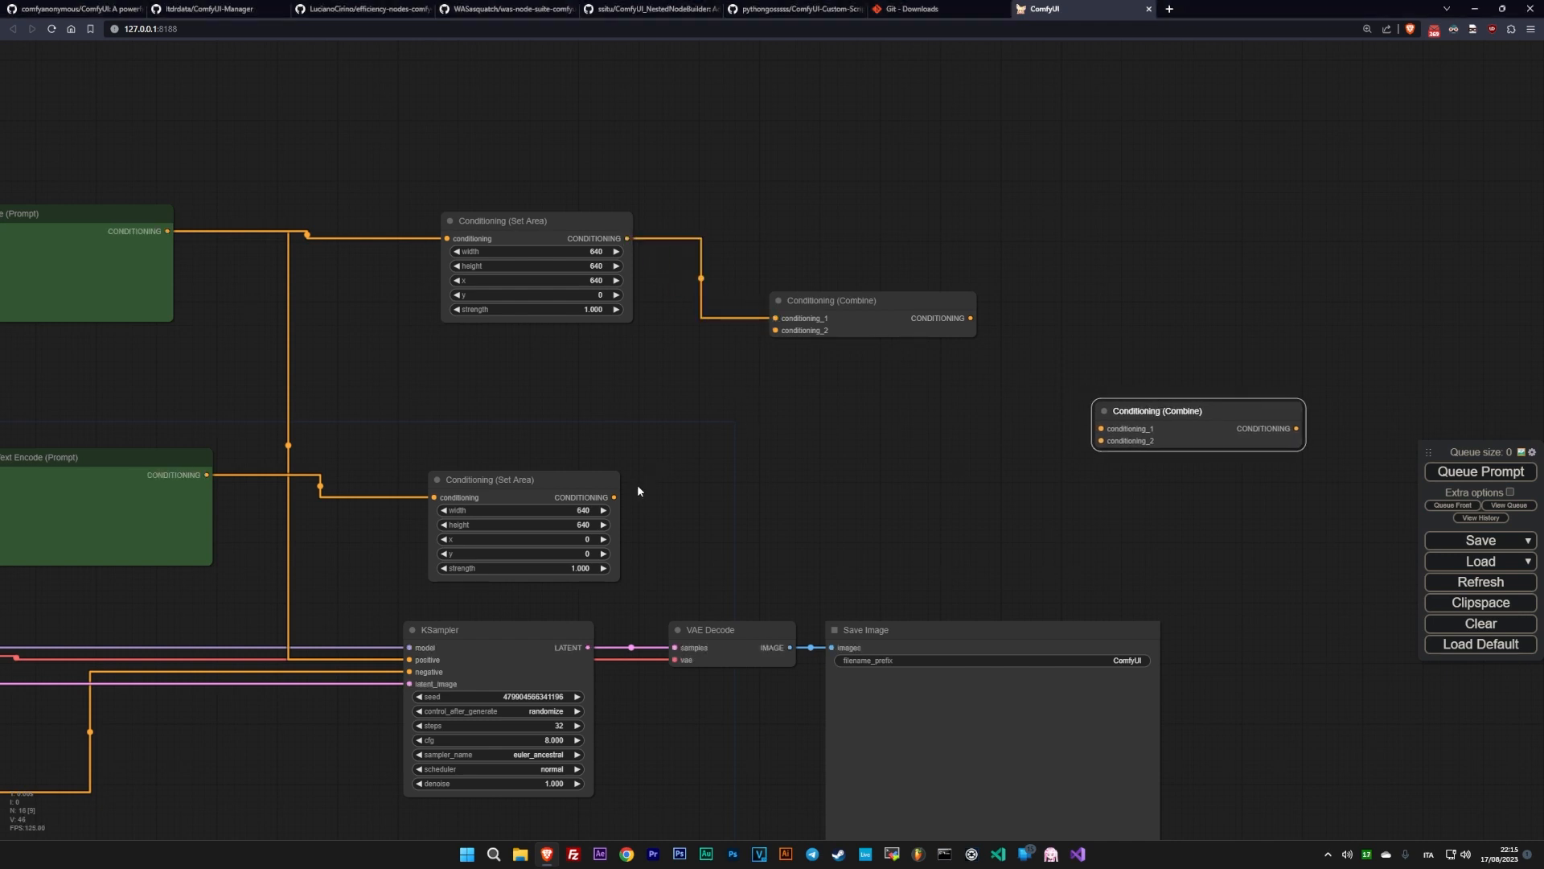
pyautogui.moveTo(616, 496); pyautogui.dragTo(764, 340)
pyautogui.moveTo(241, 459); pyautogui.dragTo(1279, 383)
pyautogui.moveTo(1150, 260); pyautogui.dragTo(1282, 371)
# - Move the KSampler, VAE Decode and Save Image nodes together to the right of the second Conditioning (Combine) node
pyautogui.moveTo(1095, 364); pyautogui.dragTo(753, 346)
pyautogui.moveTo(1050, 487); pyautogui.dragTo(950, 449)
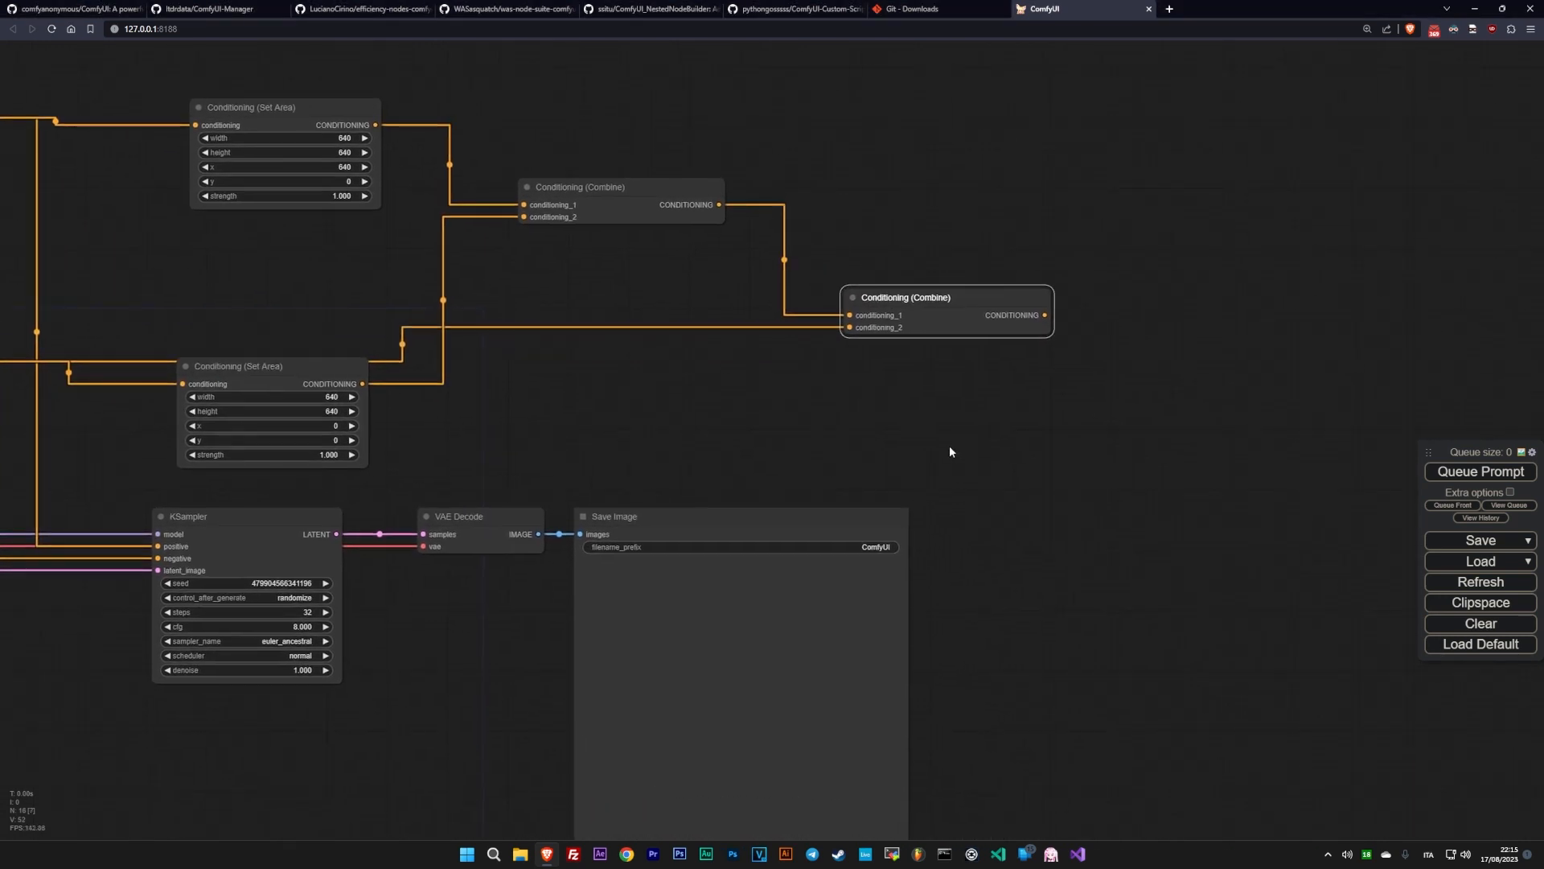
pyautogui.click(283, 516)
pyautogui.keyDown('shift'); pyautogui.click(462, 516); pyautogui.keyUp('shift')
pyautogui.keyDown('shift'); pyautogui.click(714, 516); pyautogui.keyUp('shift')
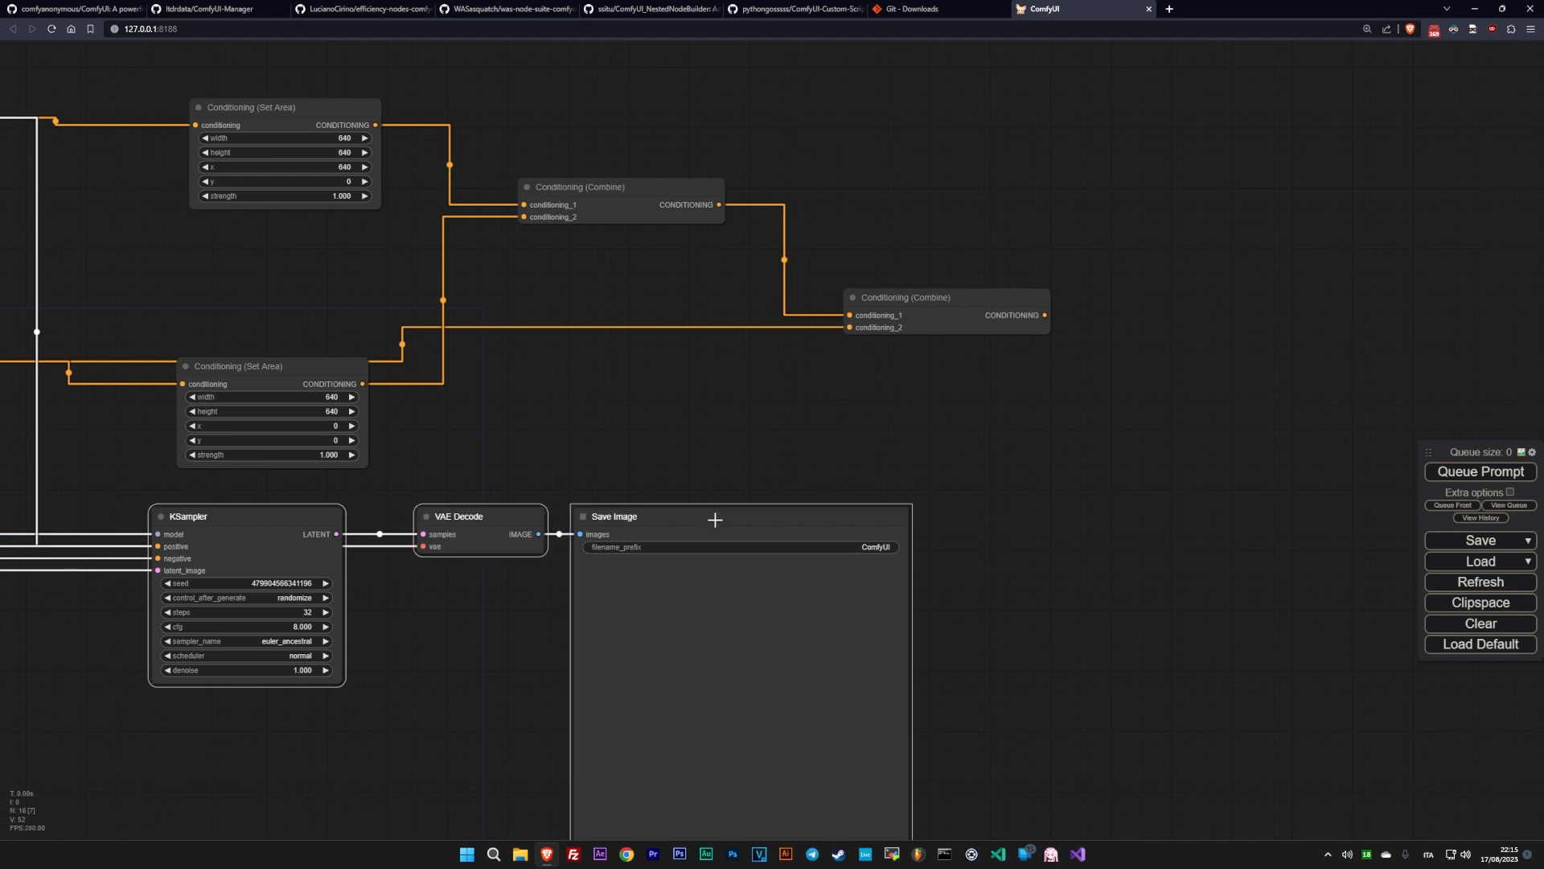
pyautogui.moveTo(251, 511); pyautogui.dragTo(1297, 370)
# - Delete the red VAE link behind the lower Set Area node and connect the second Conditioning (Combine) output to KSampler's positive input
pyautogui.moveTo(493, 407); pyautogui.dragTo(1079, 373)
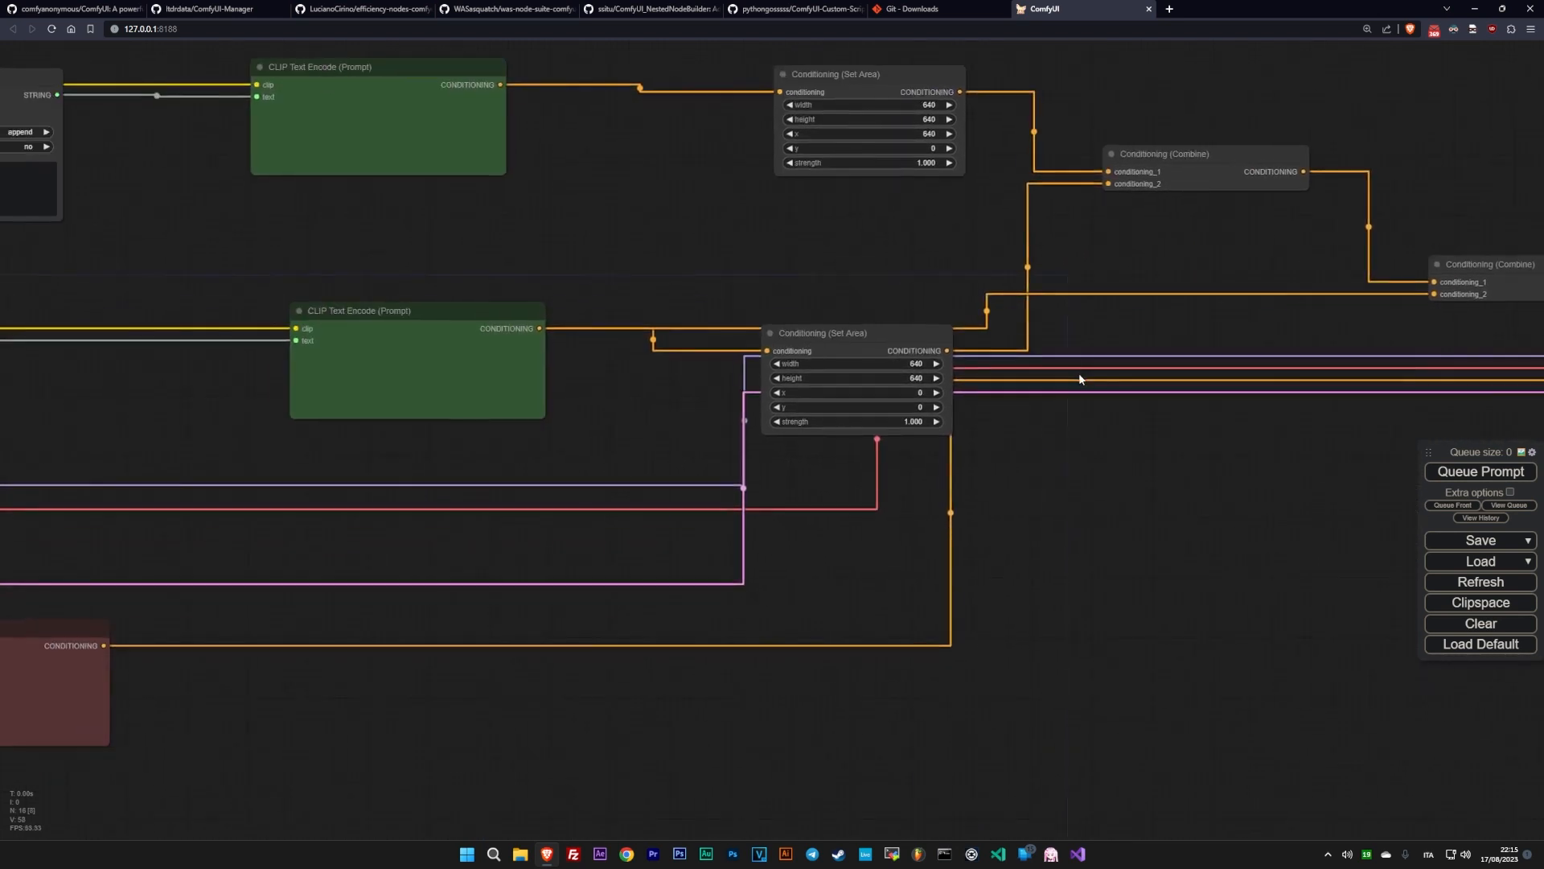
pyautogui.click(884, 434)
pyautogui.click(905, 449)
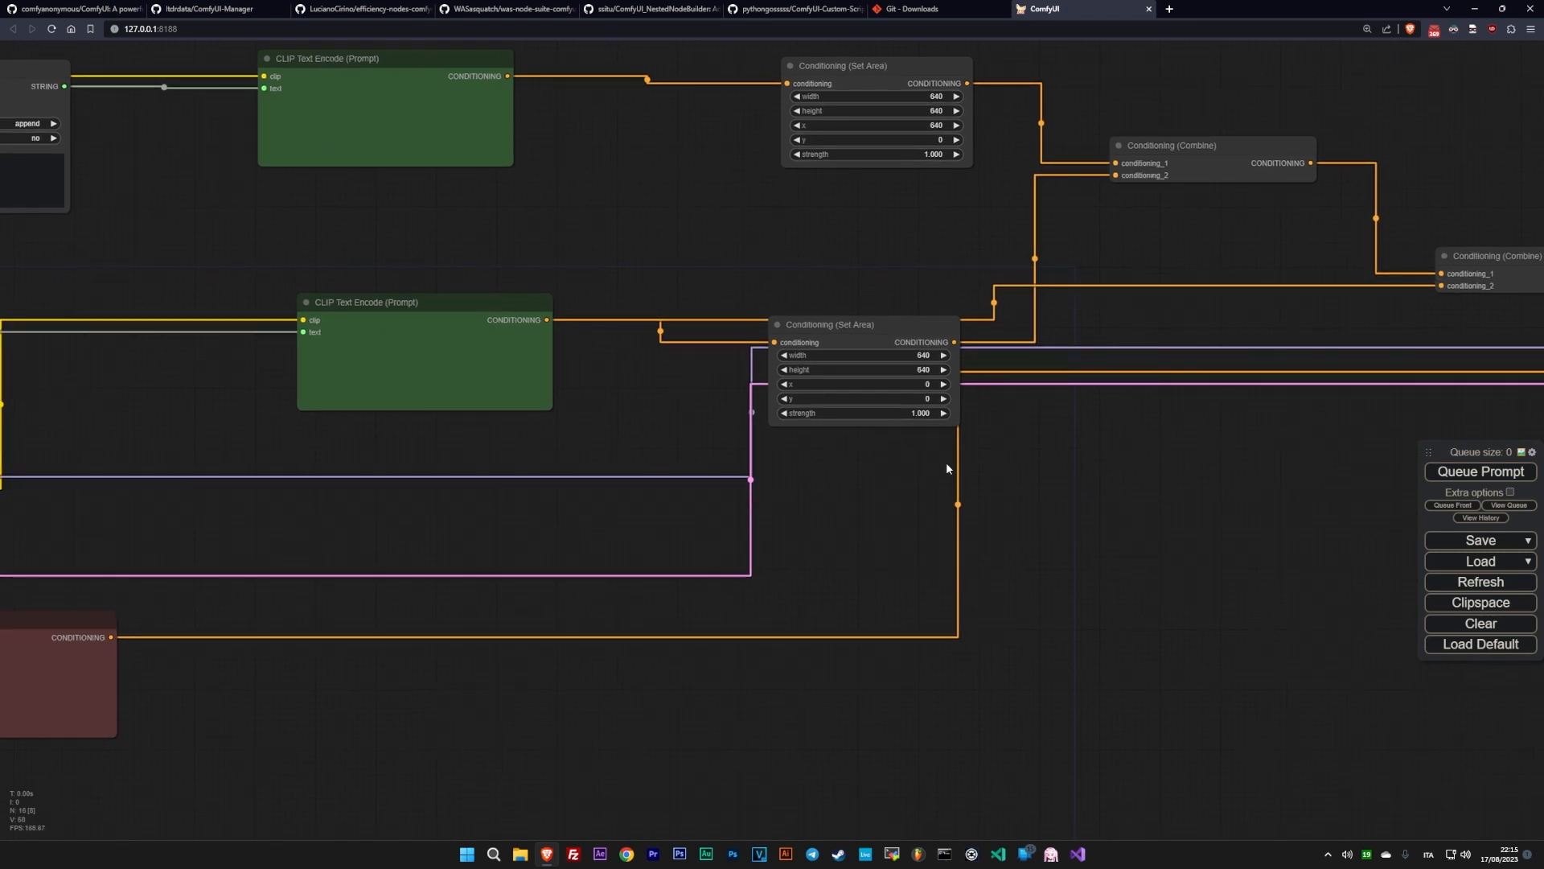
pyautogui.moveTo(1119, 496); pyautogui.dragTo(383, 521)
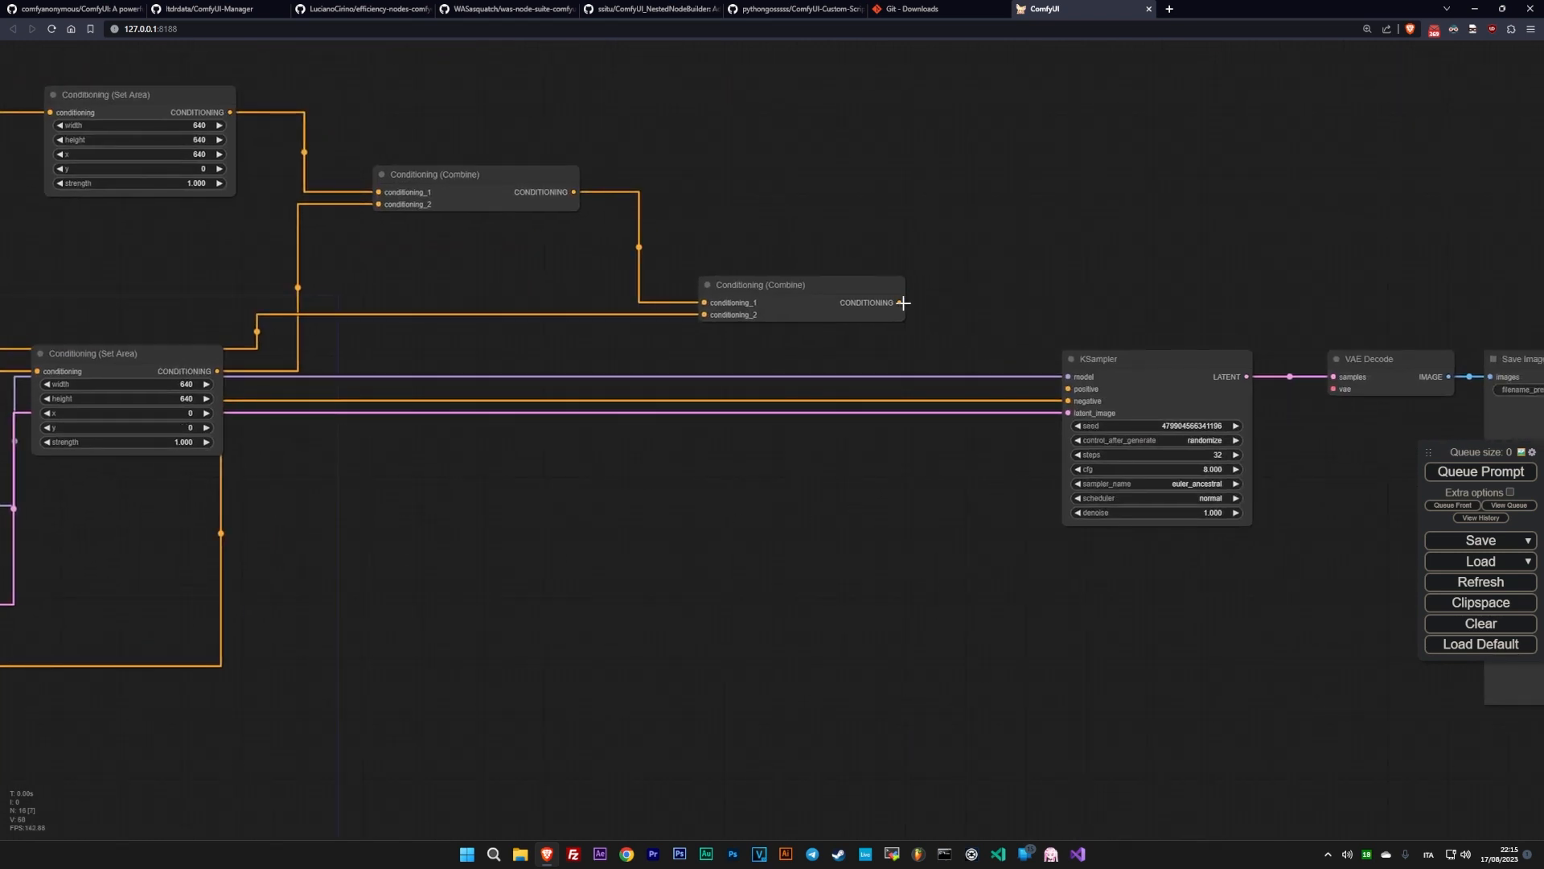
pyautogui.moveTo(898, 303); pyautogui.dragTo(1069, 389)
# - Move the lower Set Area node up beneath the upper one and place the Empty Latent Image node below the second Combine node
pyautogui.moveTo(669, 520); pyautogui.dragTo(1080, 520)
pyautogui.moveTo(524, 355); pyautogui.dragTo(528, 232)
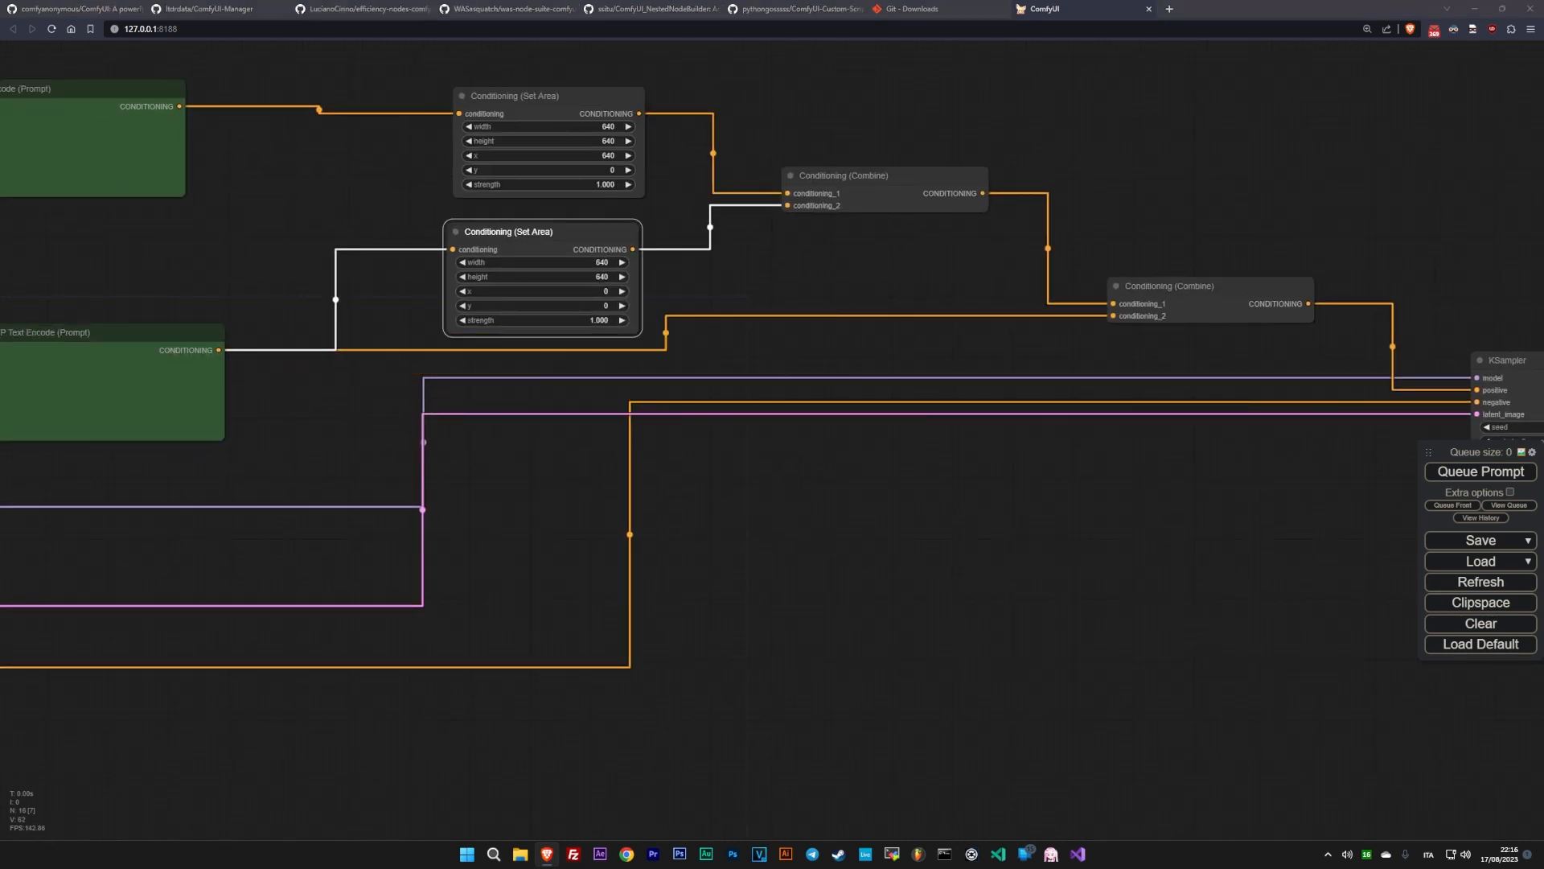
pyautogui.scroll(-5, 136, 527)
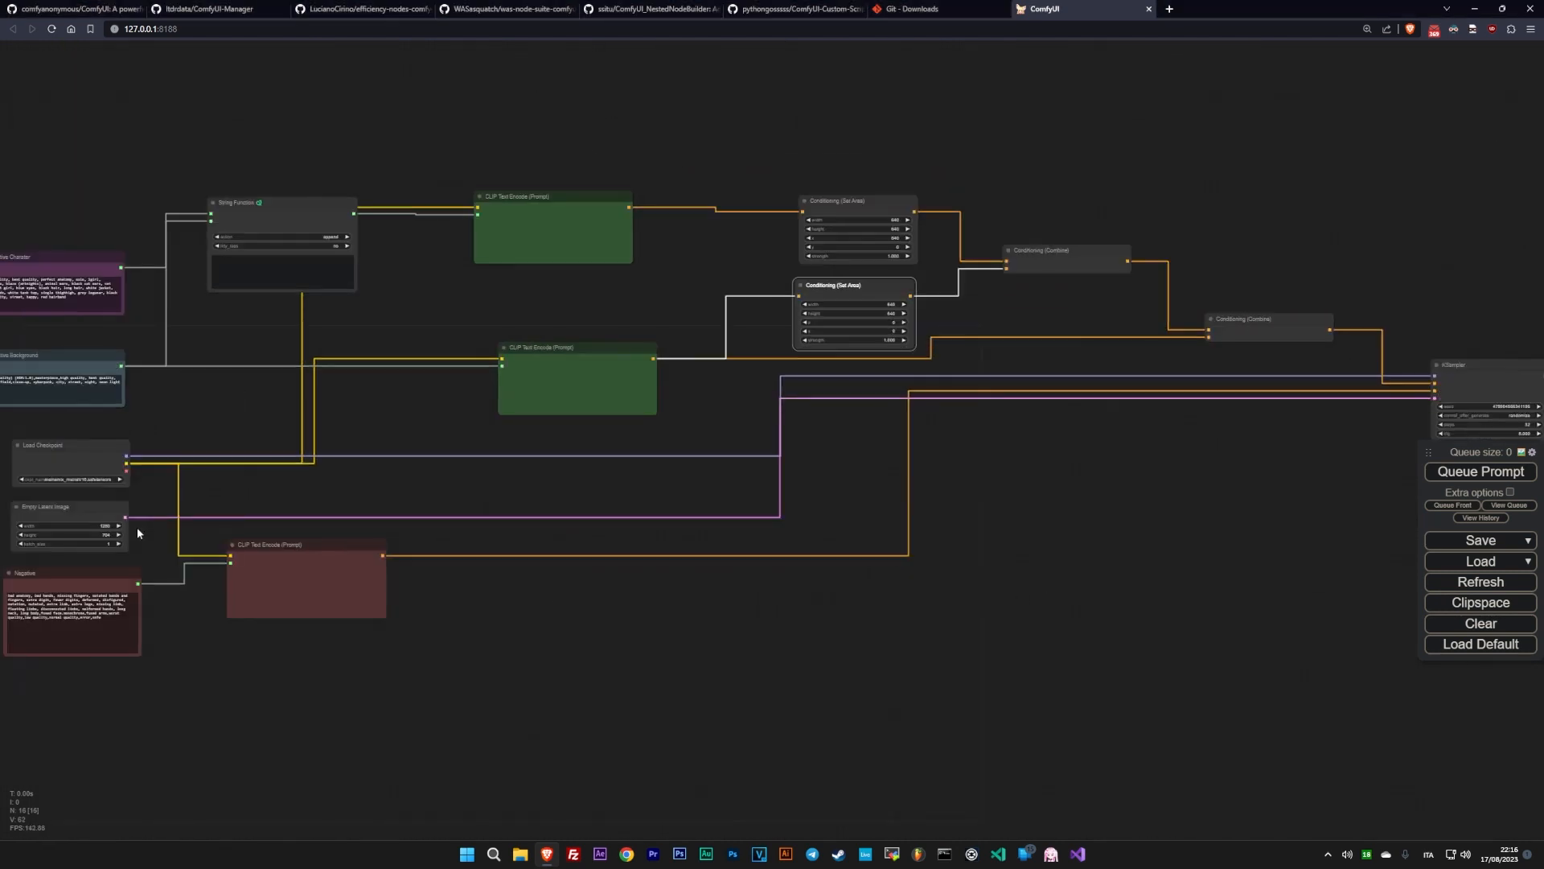
pyautogui.moveTo(68, 507); pyautogui.dragTo(1276, 440)
pyautogui.moveTo(576, 523); pyautogui.dragTo(757, 522)
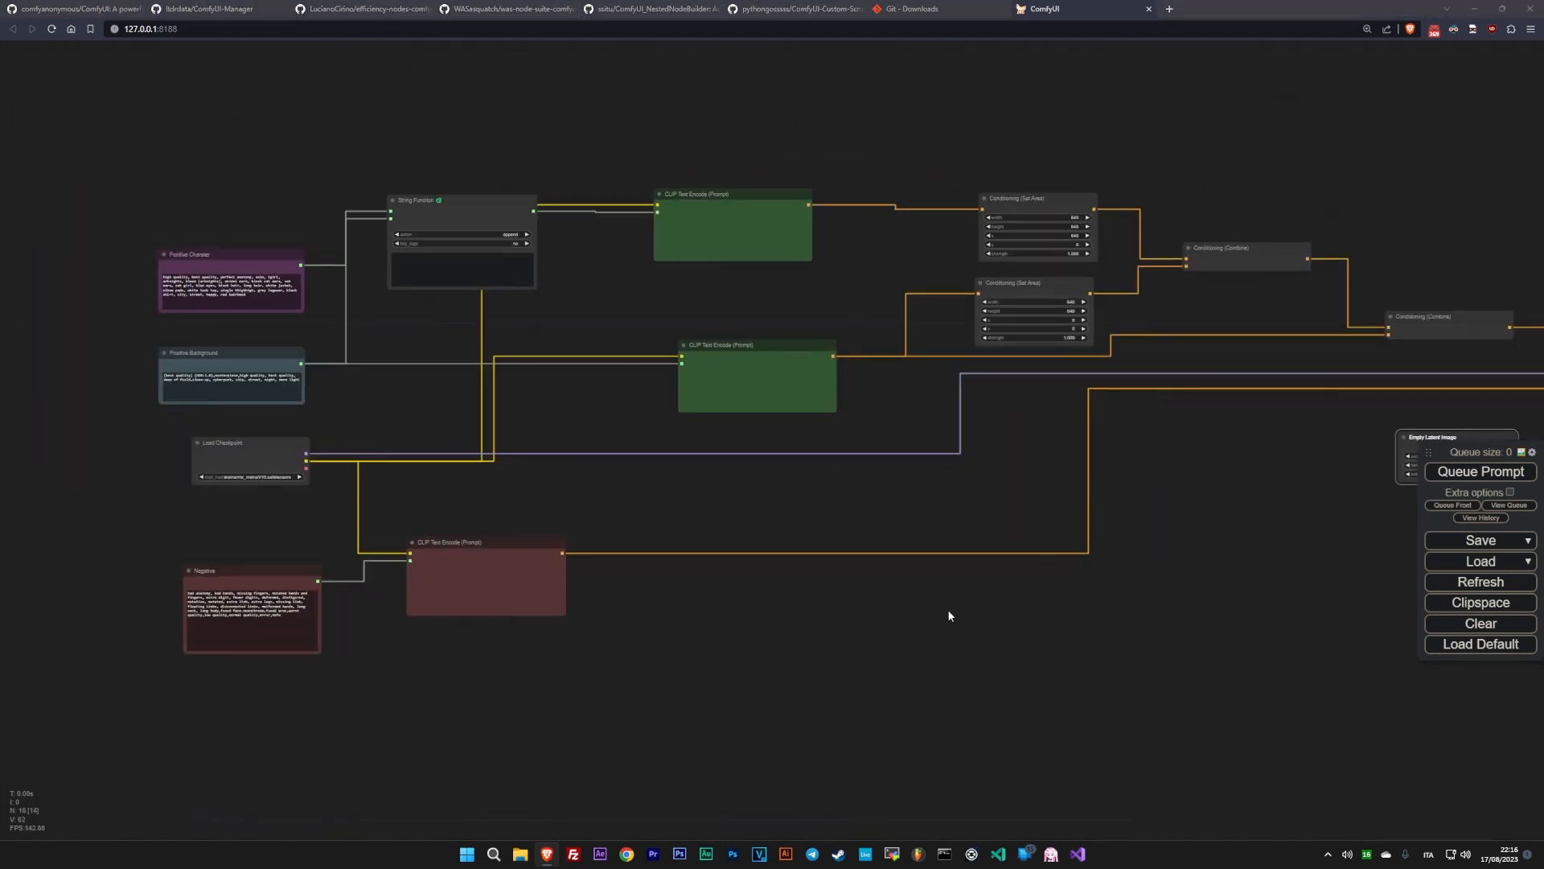
# - Shift the second Conditioning (Combine) node slightly down, closer to the KSampler's input links
pyautogui.moveTo(948, 610); pyautogui.dragTo(16, 634)
pyautogui.scroll(7, 711, 517)
pyautogui.moveTo(99, 307); pyautogui.dragTo(1330, 487)
pyautogui.moveTo(1489, 350); pyautogui.dragTo(1488, 395)
# - Connect the Load Checkpoint node's VAE output to the vae input of VAE Decode
pyautogui.moveTo(414, 653); pyautogui.dragTo(797, 525)
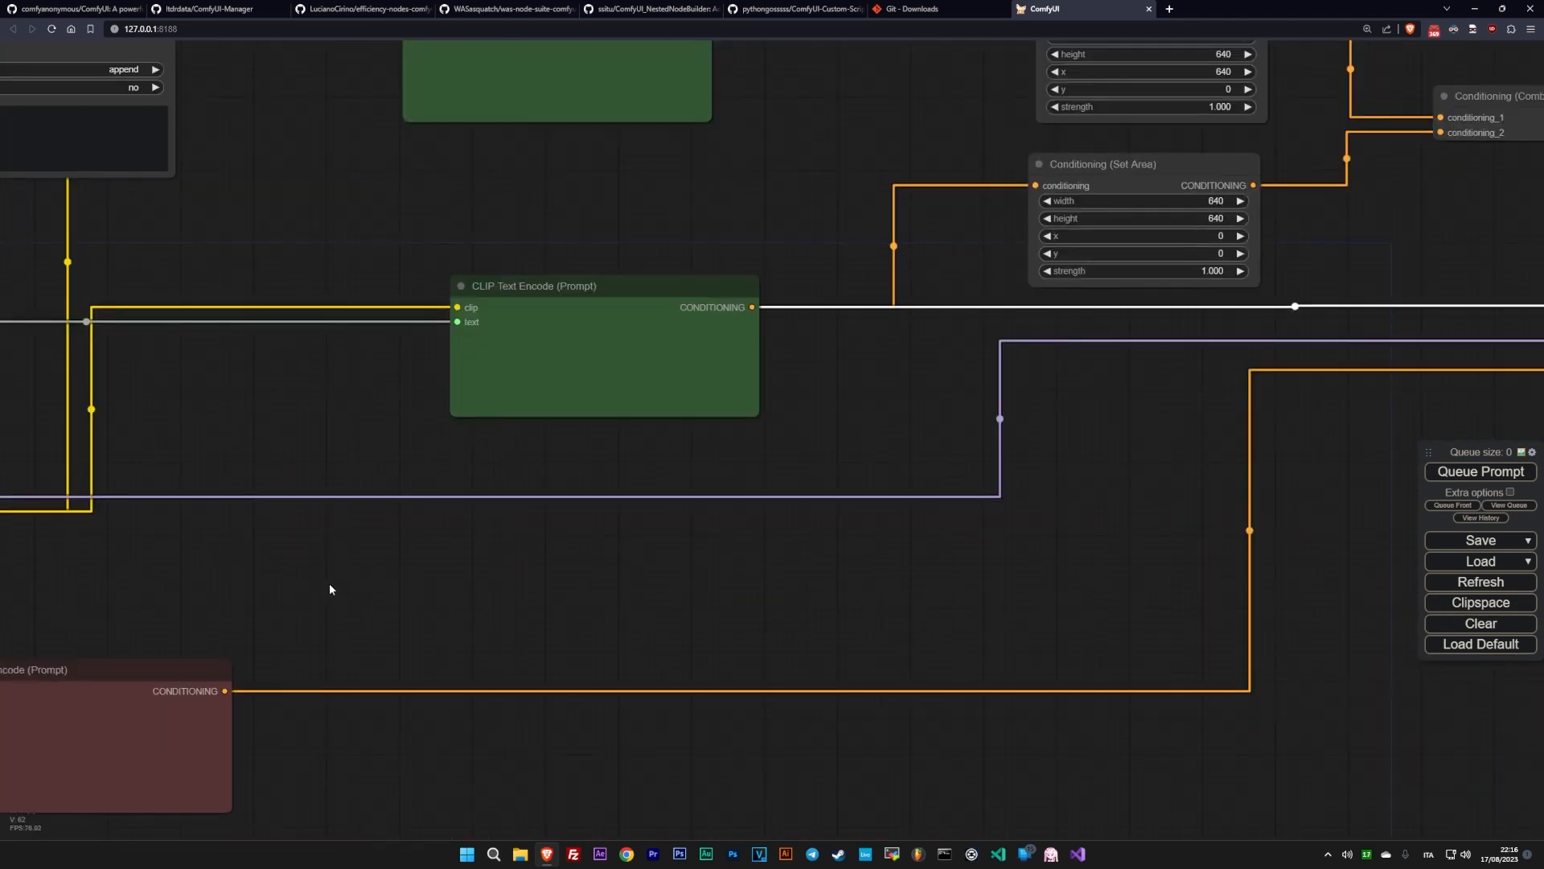
pyautogui.moveTo(320, 585); pyautogui.dragTo(1069, 451)
pyautogui.moveTo(1368, 419); pyautogui.dragTo(322, 509)
pyautogui.moveTo(1367, 471); pyautogui.dragTo(690, 562)
pyautogui.scroll(-6, 690, 562)
pyautogui.moveTo(438, 631); pyautogui.dragTo(905, 547)
pyautogui.scroll(-1, 607, 529)
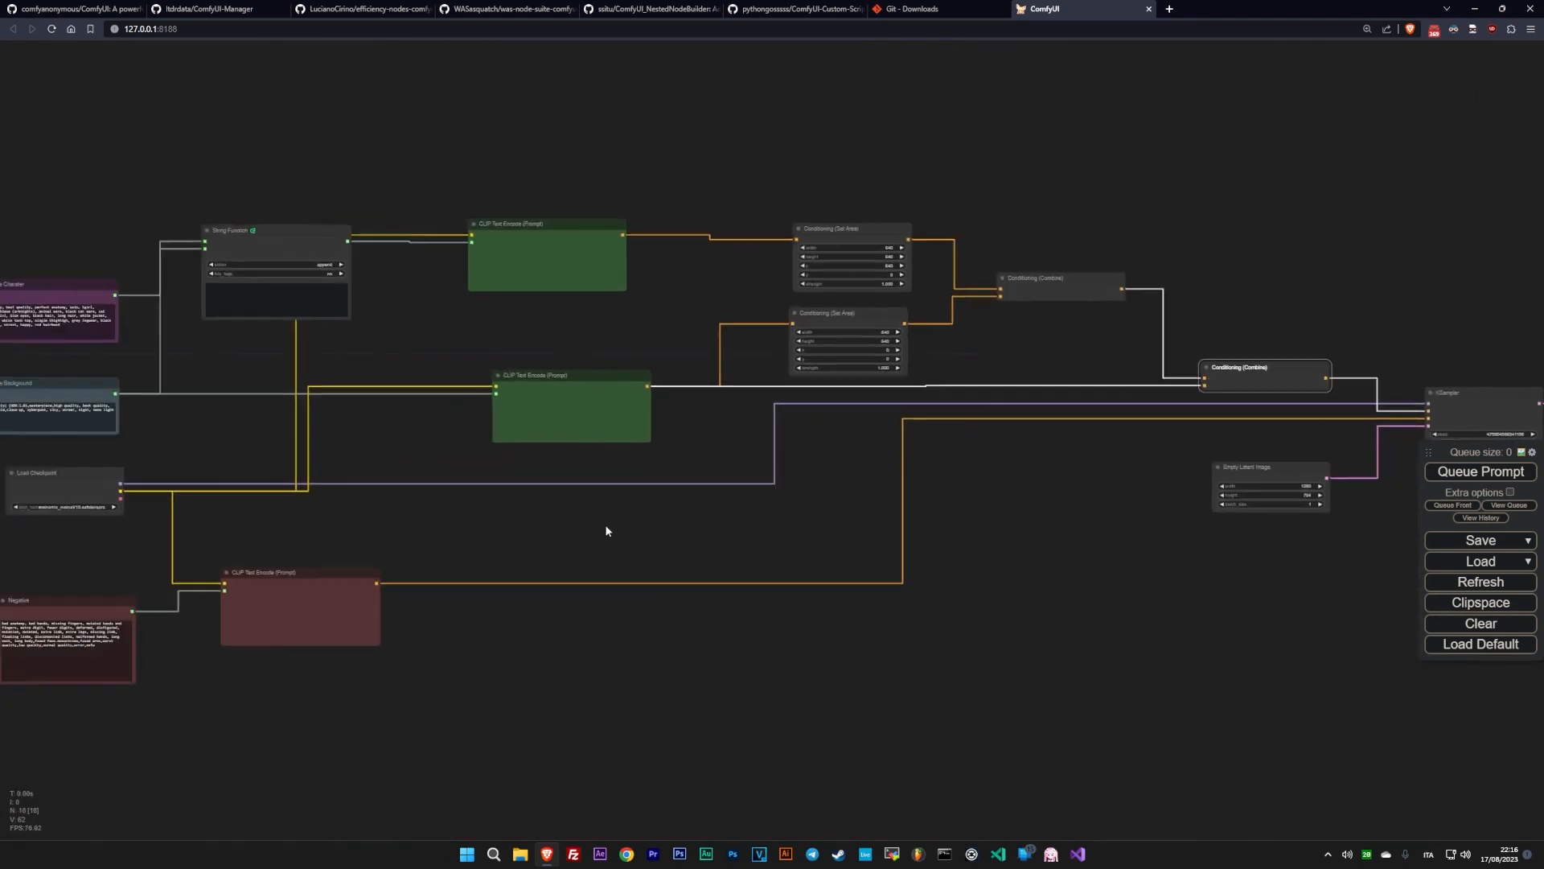
pyautogui.moveTo(607, 529); pyautogui.dragTo(532, 532)
pyautogui.moveTo(46, 502); pyautogui.dragTo(1519, 415)
# - Set the KSampler's steps to 20
pyautogui.moveTo(1493, 435); pyautogui.dragTo(821, 471)
pyautogui.scroll(7, 821, 490)
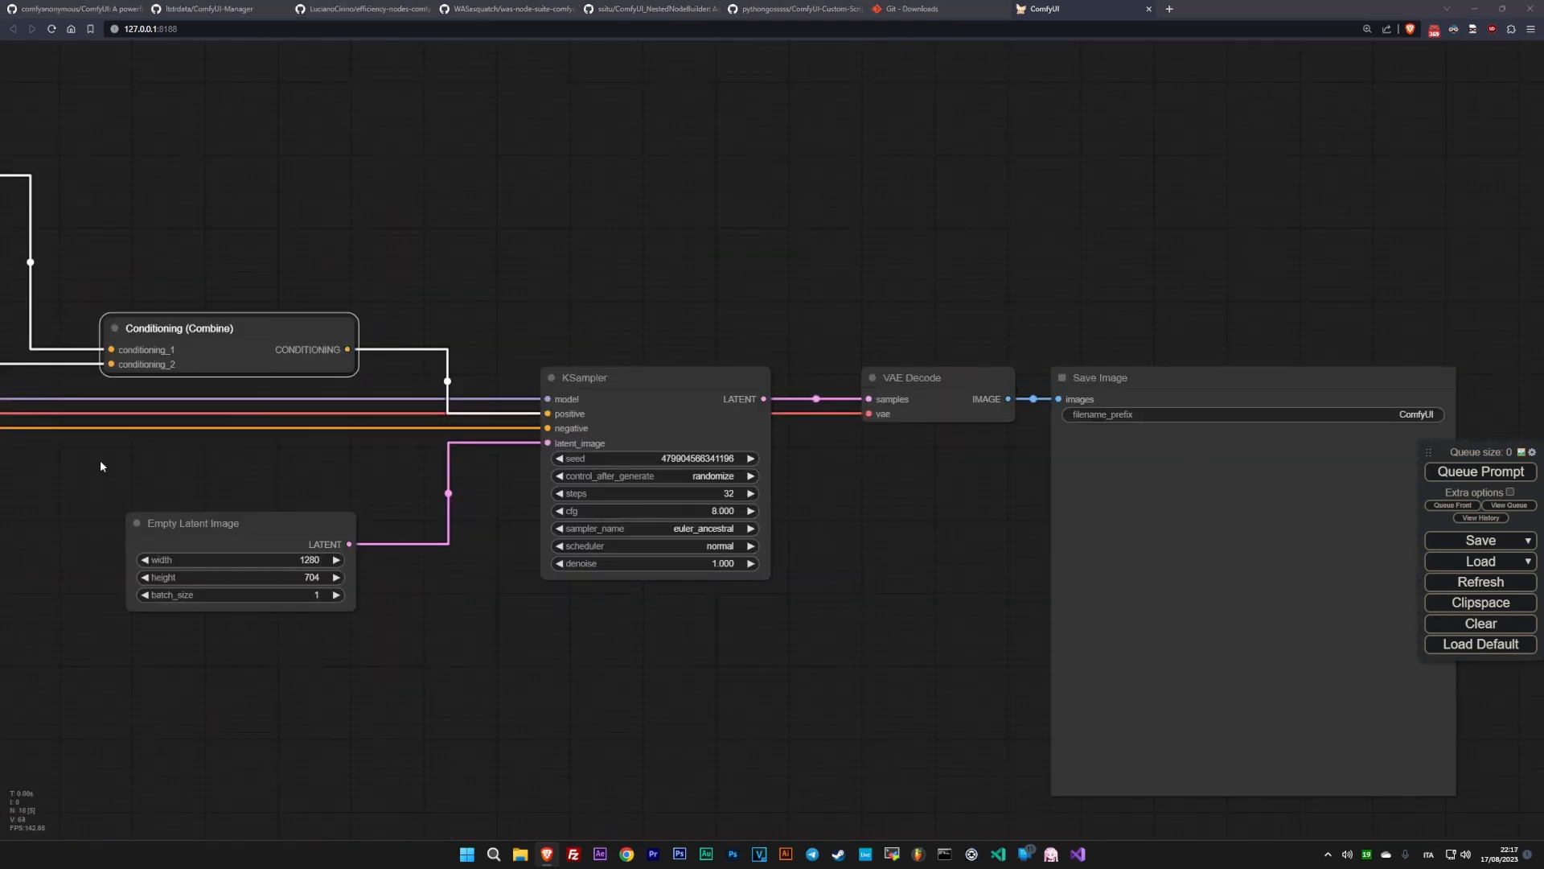
pyautogui.click(726, 495)
pyautogui.doubleClick(784, 495)
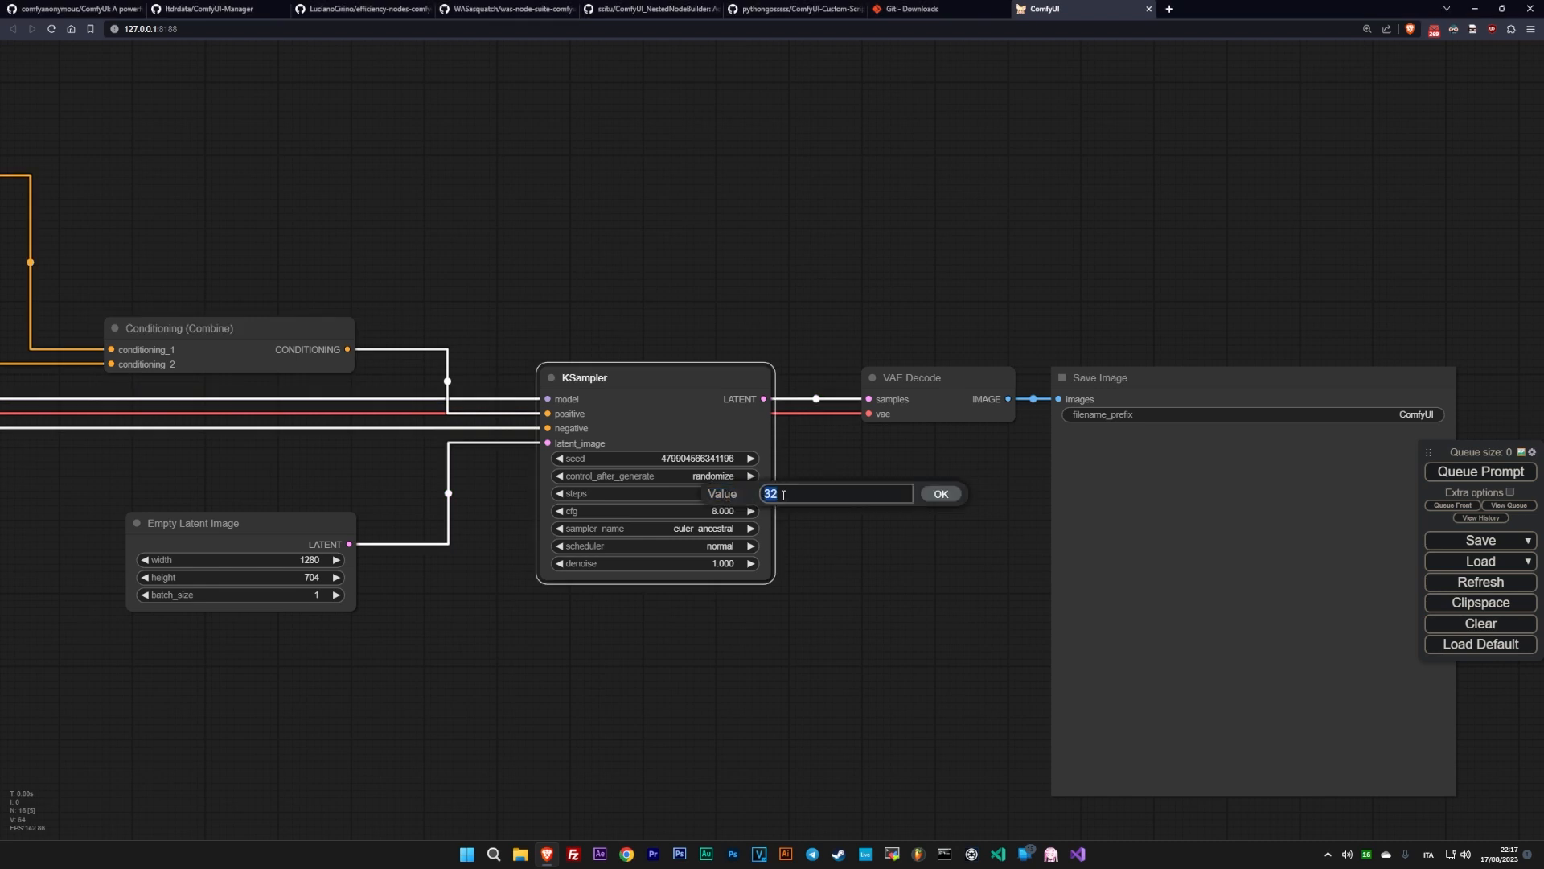
pyautogui.write('20')
pyautogui.press('Return')
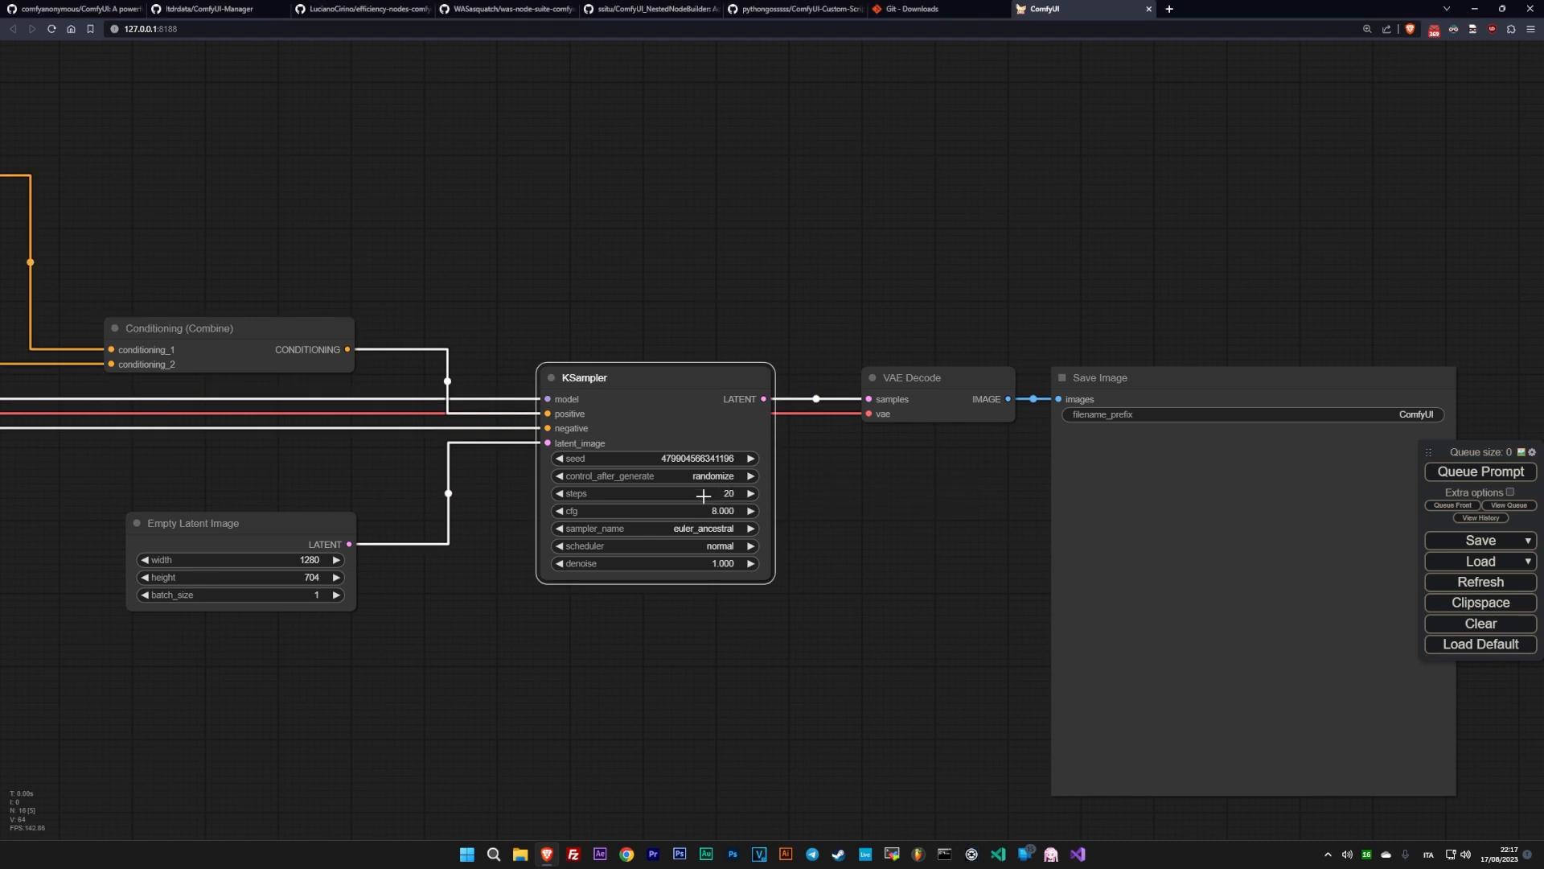
# - Set the KSampler's cfg to 7 and its sampler to dpmpp_sde
pyautogui.click(561, 511)
pyautogui.click(560, 529)
pyautogui.click(751, 528)
# - Queue the prompt to generate an image with the finished workflow
pyautogui.click(1478, 472)
pyautogui.scroll(-4, 563, 696)
pyautogui.moveTo(376, 719); pyautogui.dragTo(1118, 648)
pyautogui.moveTo(70, 764); pyautogui.dragTo(896, 728)
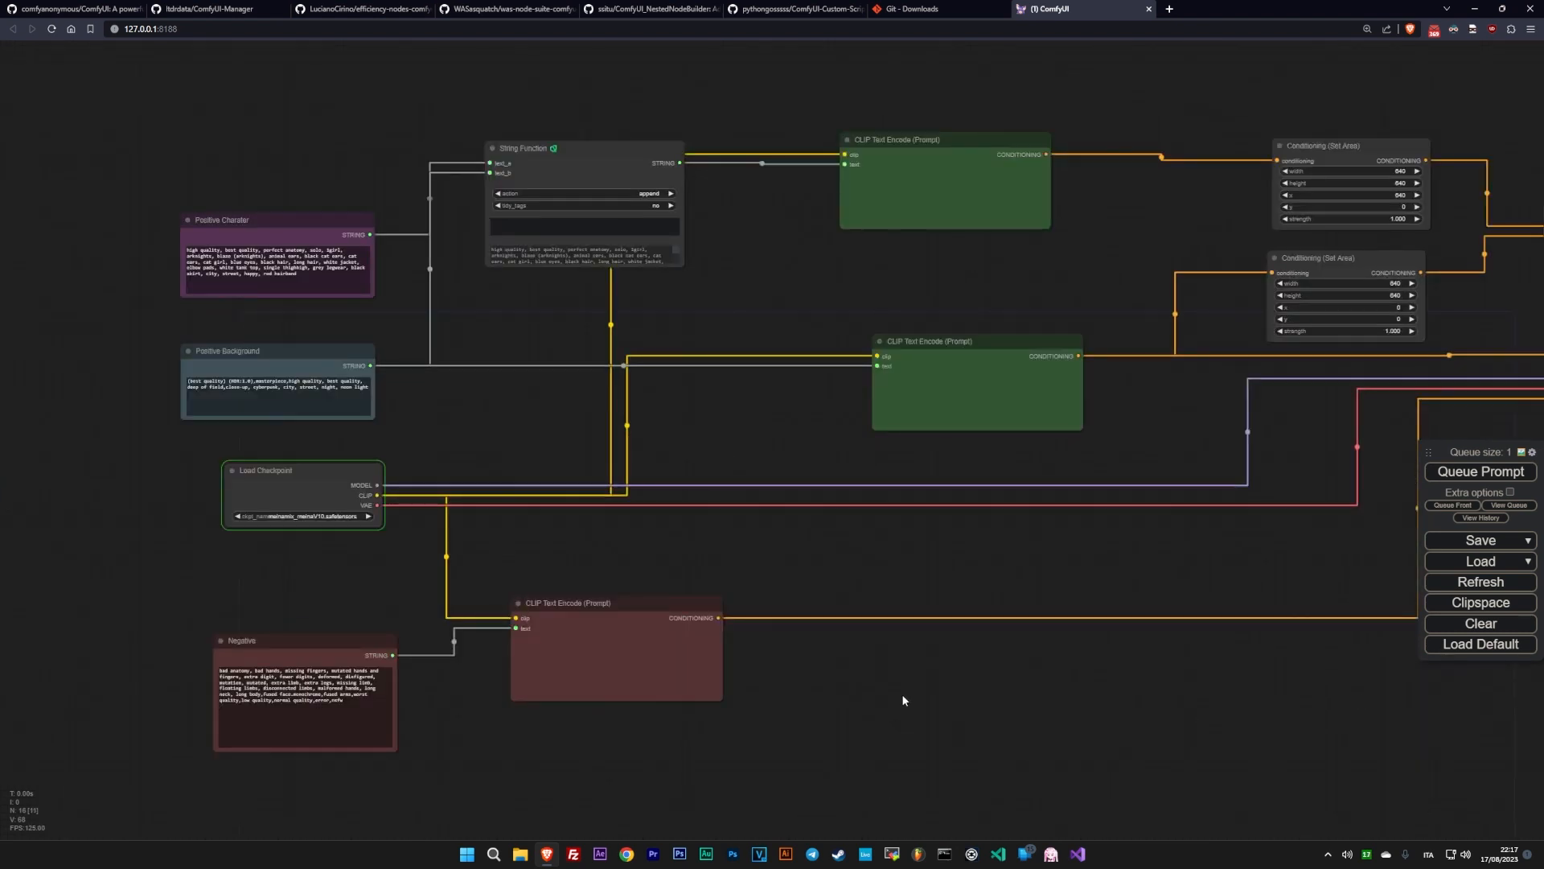
pyautogui.scroll(4, 595, 618)
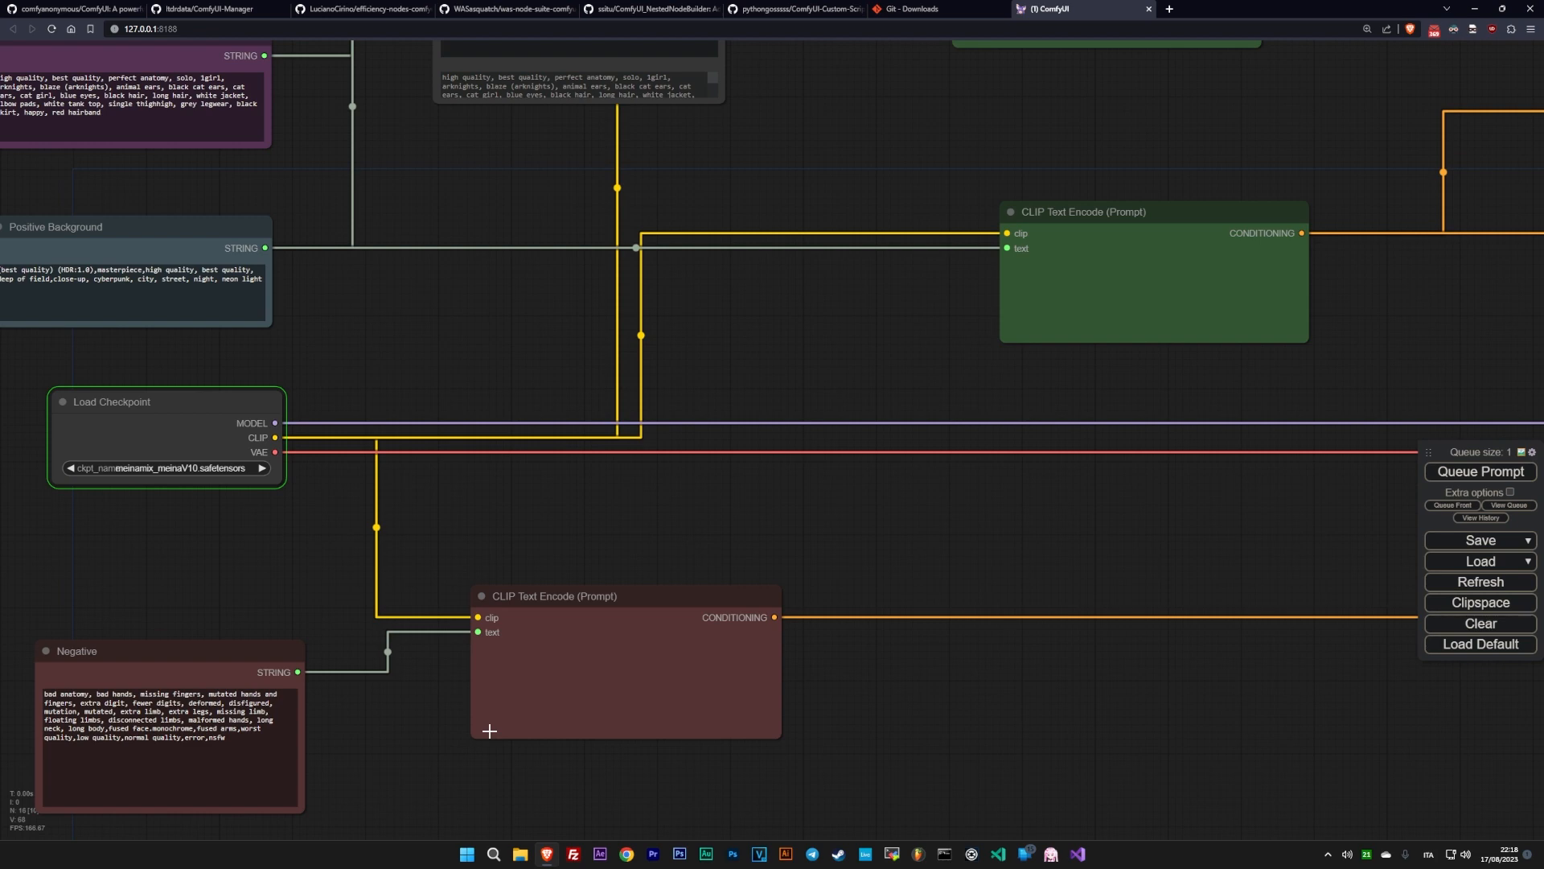
pyautogui.scroll(-5, 891, 528)
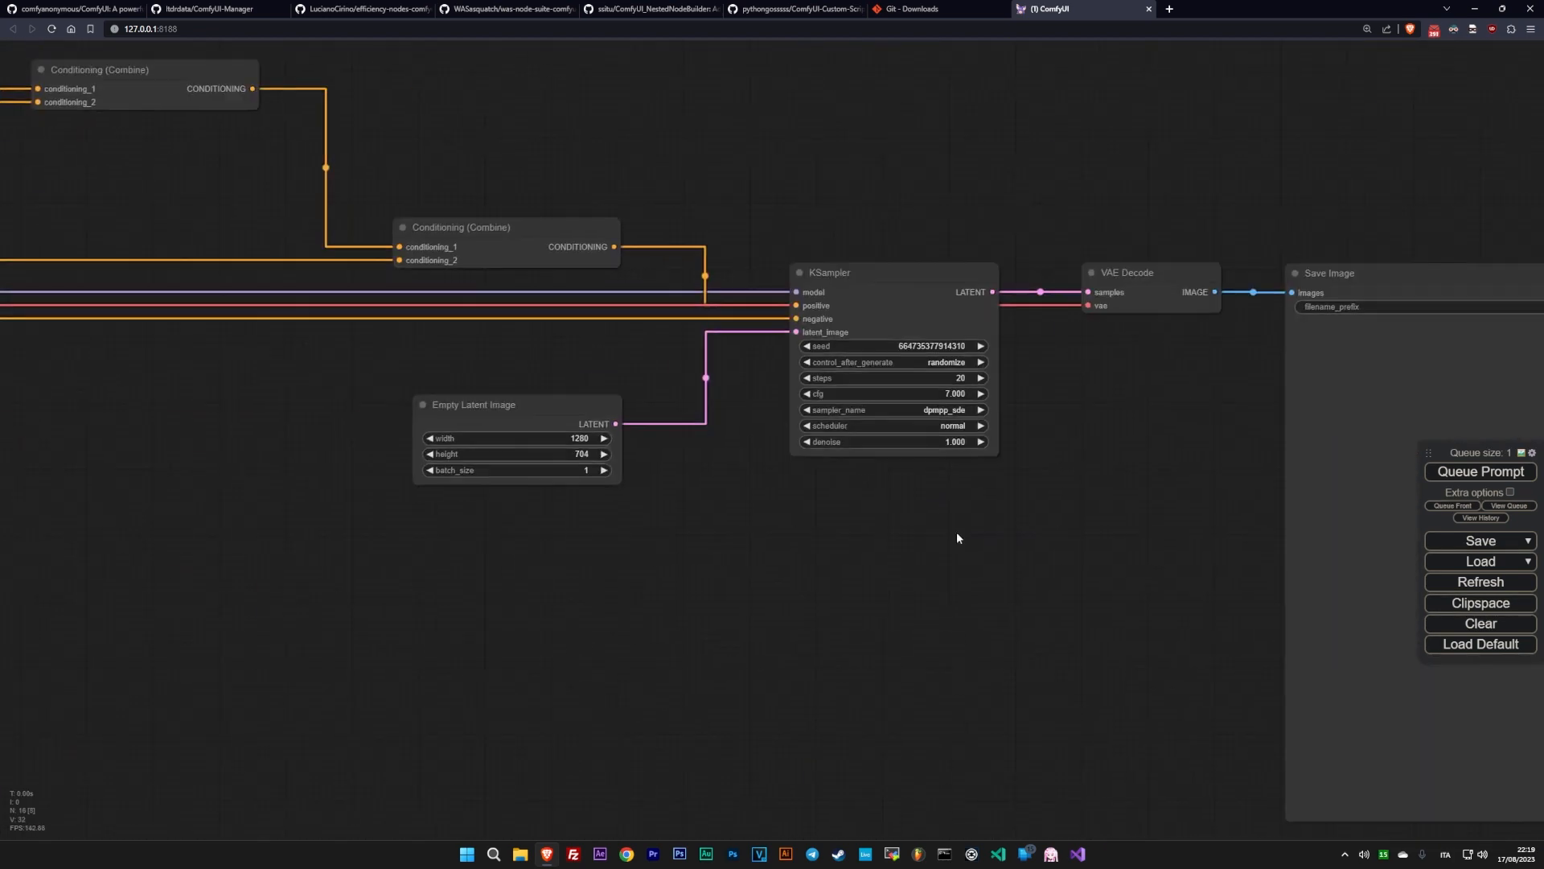
# - Examine the placement of the character and background in the generated image in the Save Image node
pyautogui.moveTo(957, 538); pyautogui.dragTo(424, 467)
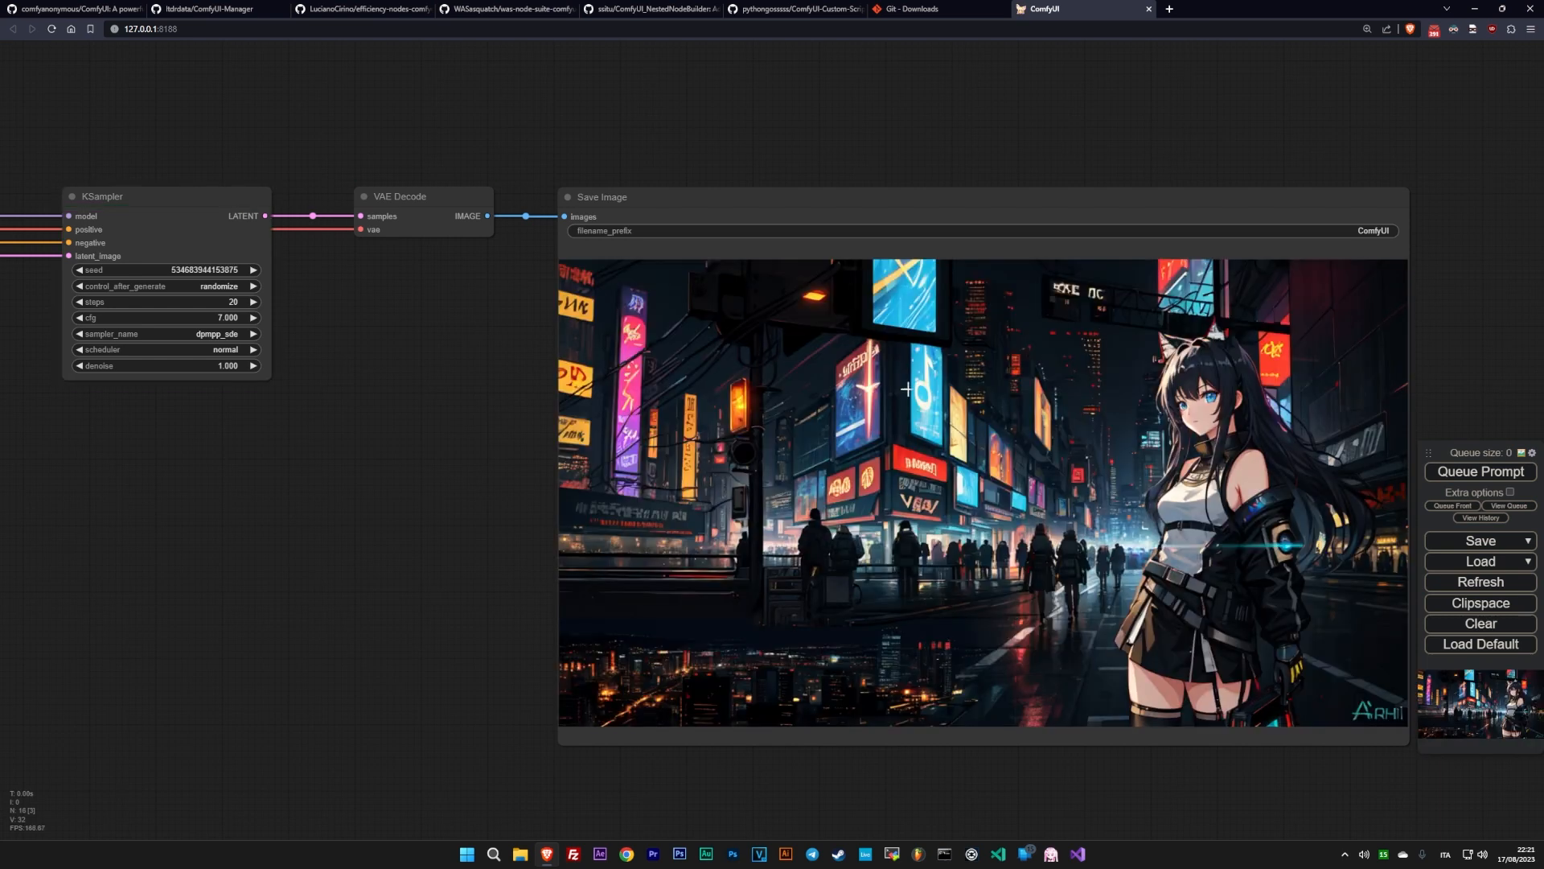
pyautogui.scroll(-1, 508, 450)
pyautogui.moveTo(430, 484); pyautogui.dragTo(269, 466)
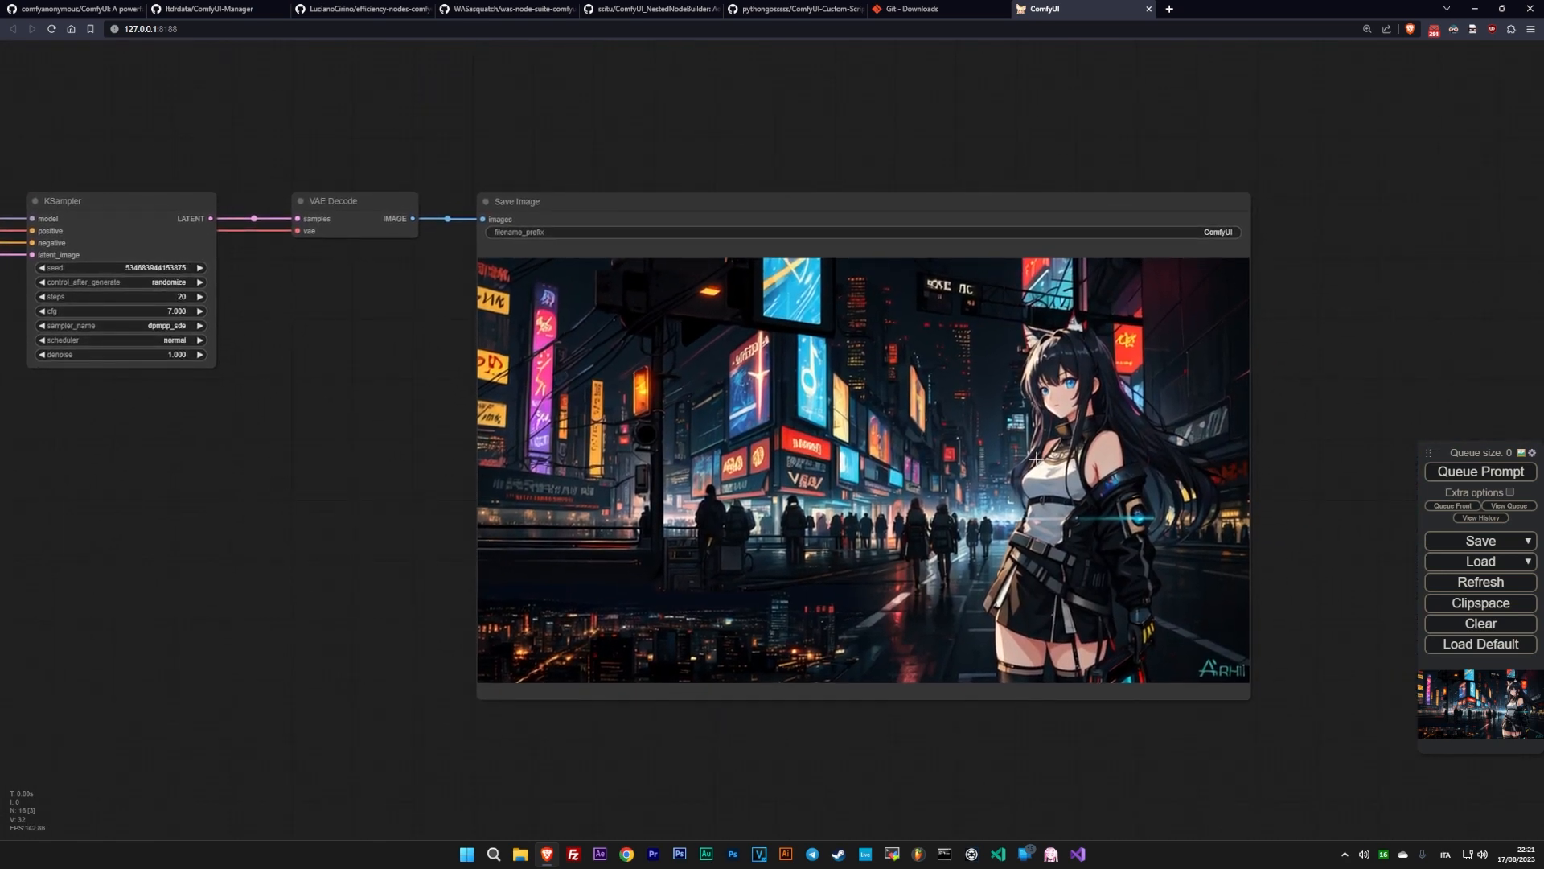
pyautogui.moveTo(1296, 421); pyautogui.dragTo(1415, 419)
pyautogui.scroll(3, 1303, 415)
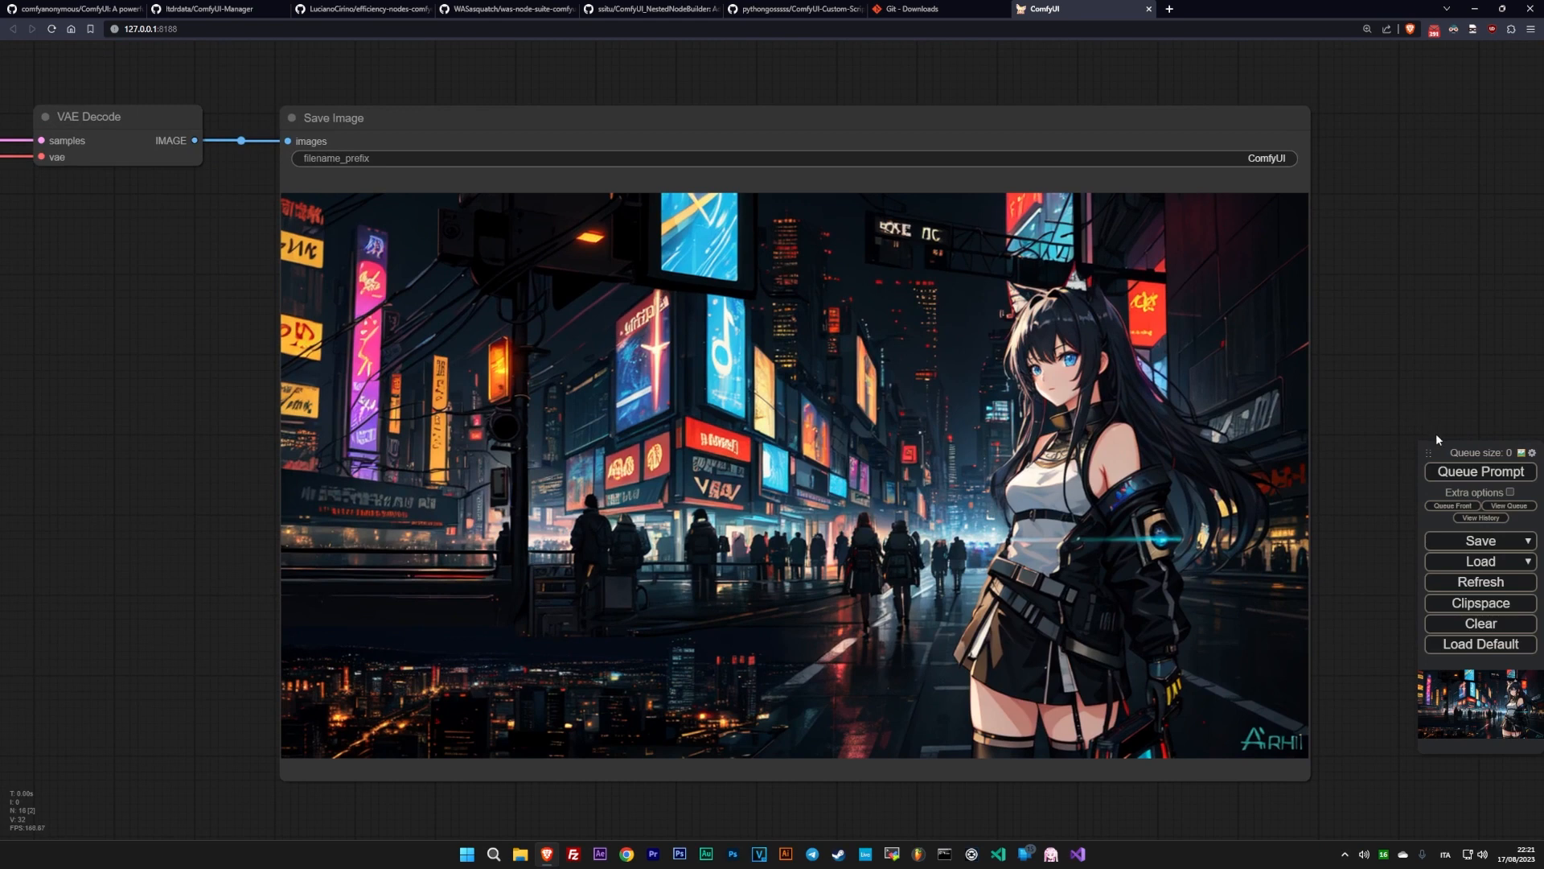